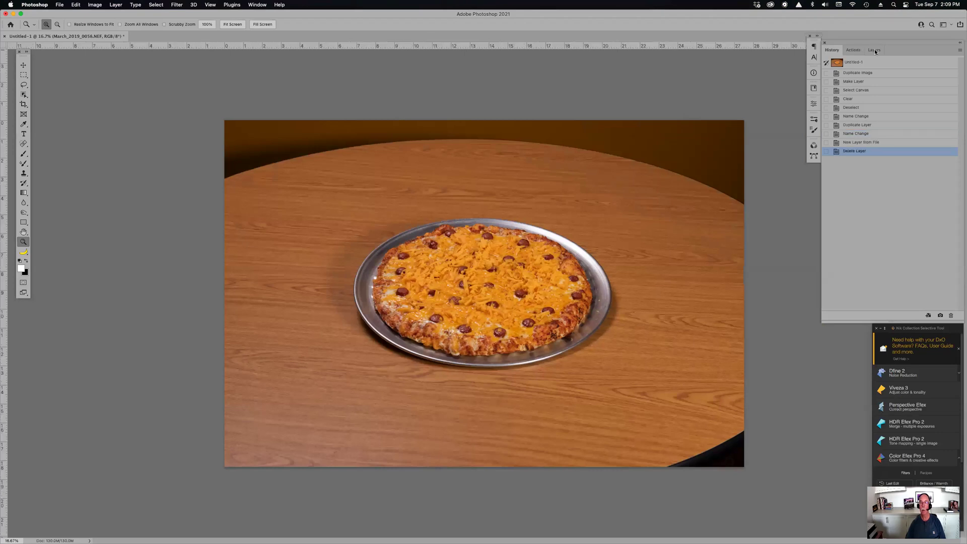
Compare the focus of the two pizza layers up close by hiding and showing the March_2019_0056.NEF layer
click(875, 50)
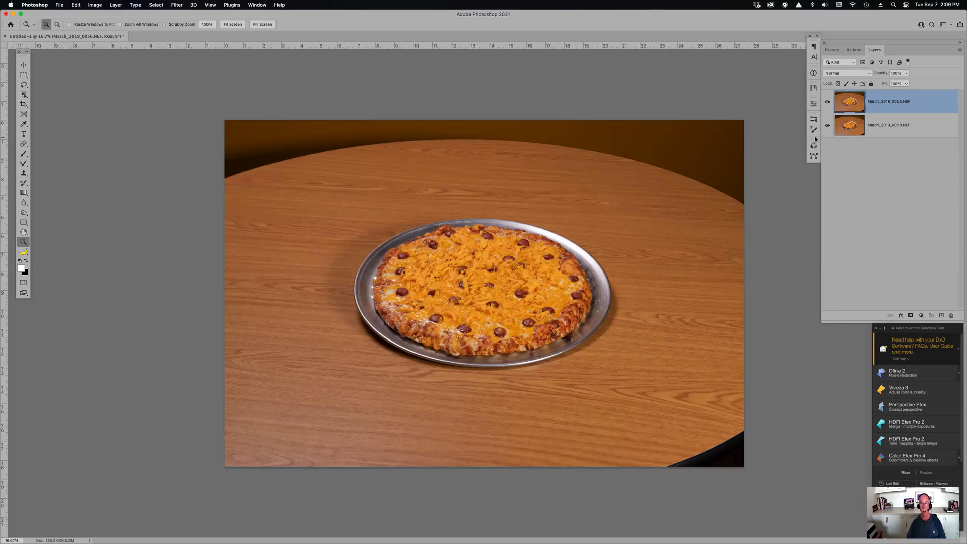
drag(388, 222, 601, 372)
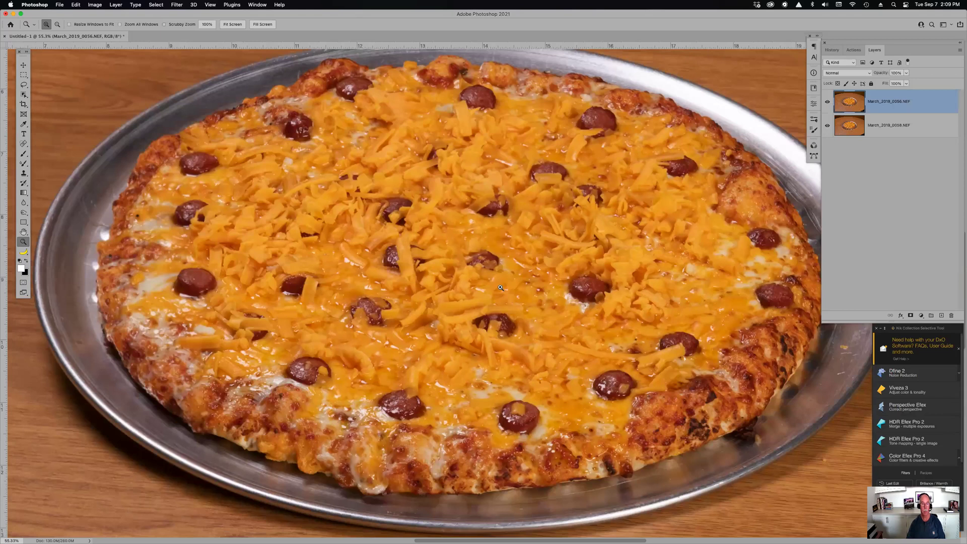
click(551, 276)
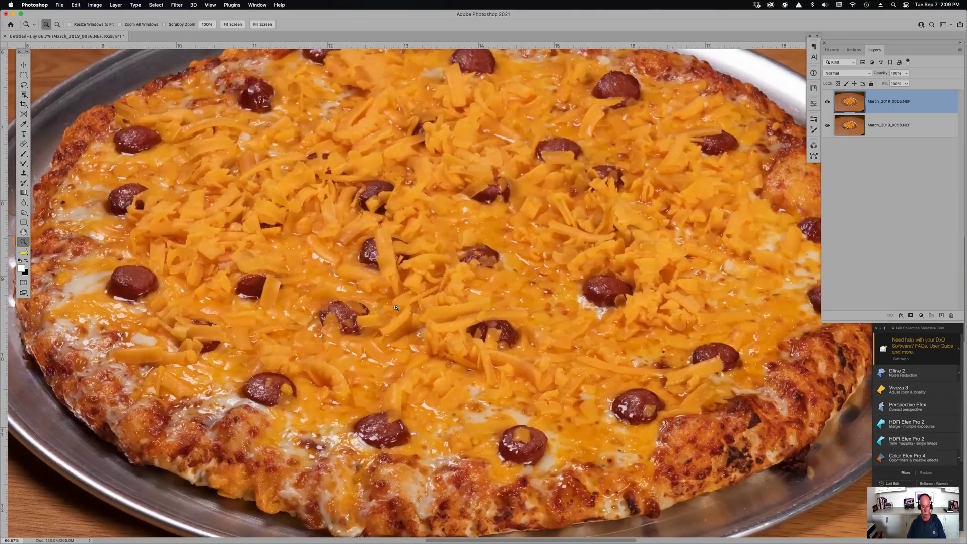
alt+click(397, 307)
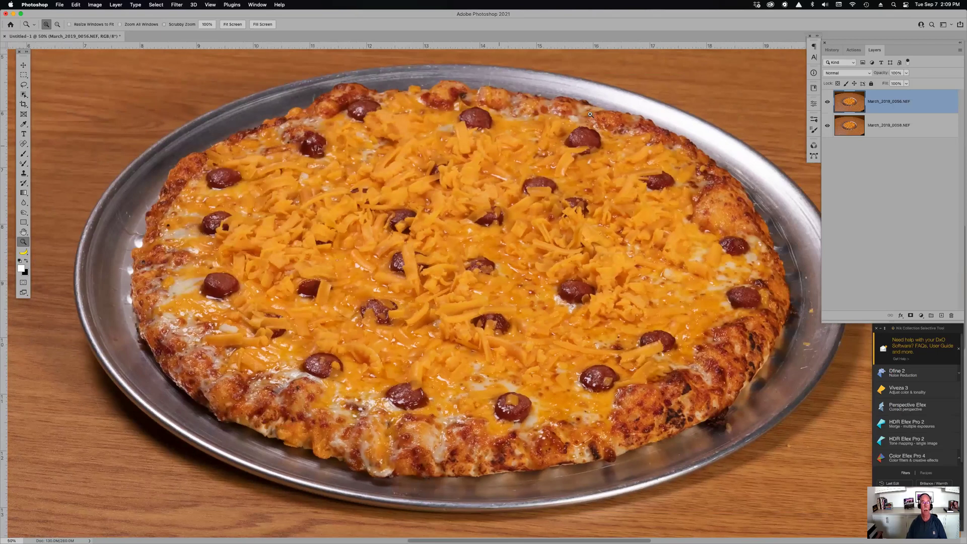
click(826, 102)
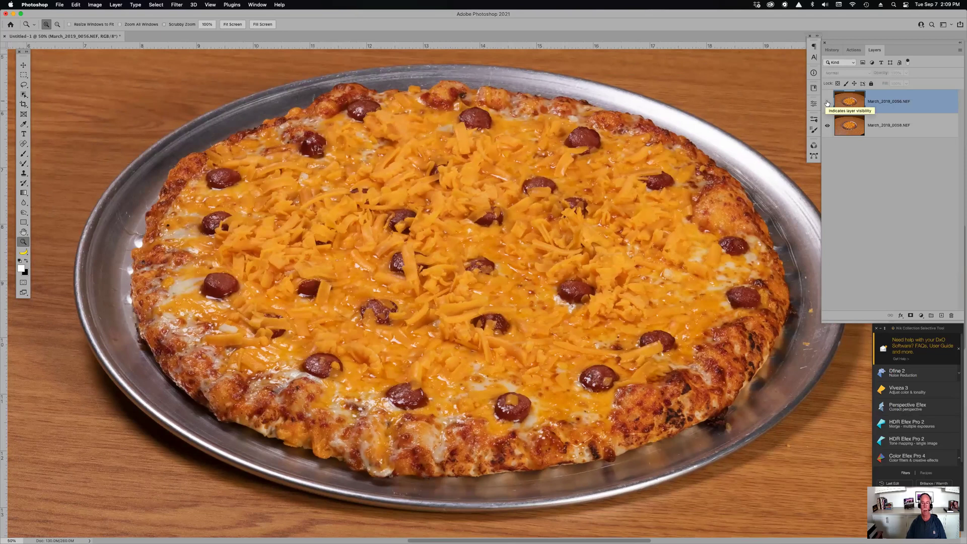
click(827, 103)
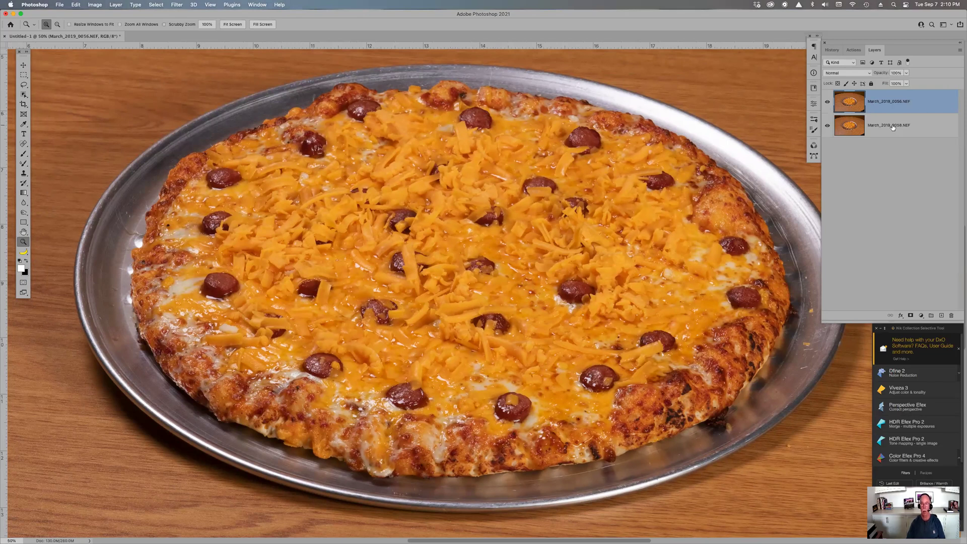
Auto-align both pizza layers with the Auto projection, and check the alignment by hiding and showing the upper layer
shift+click(893, 128)
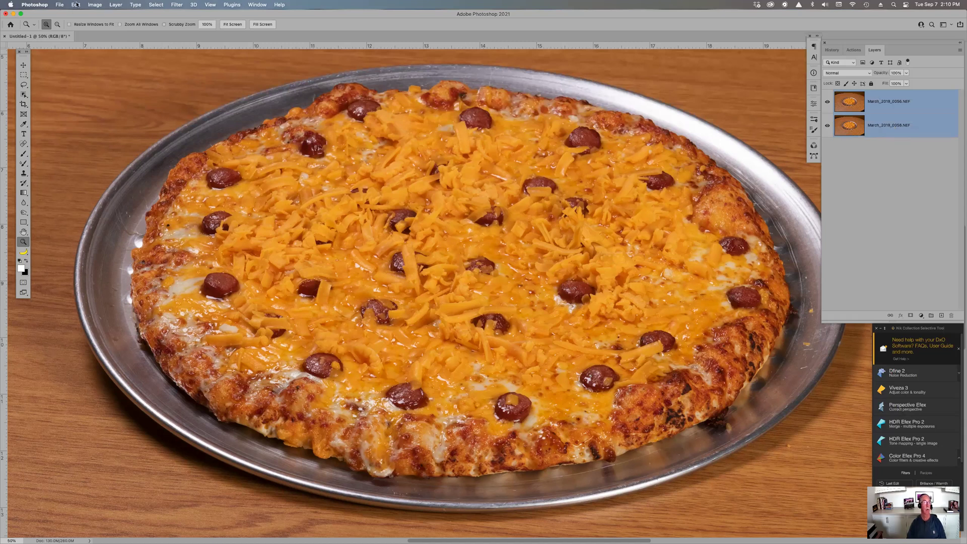
click(74, 5)
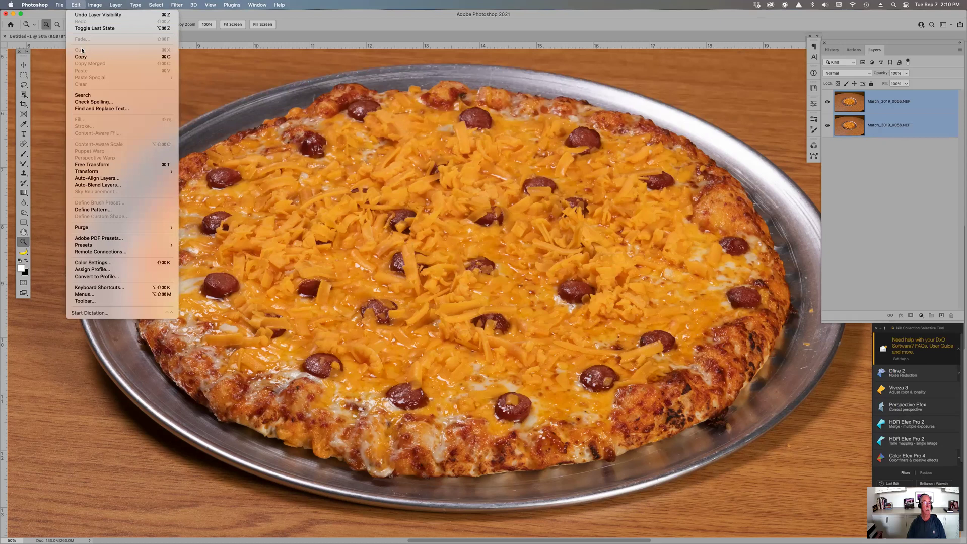
click(97, 178)
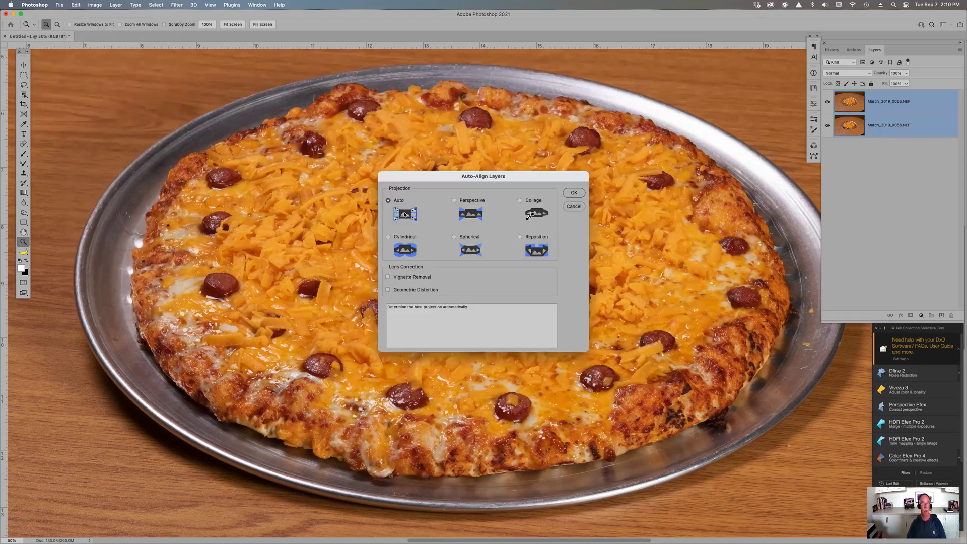
click(573, 194)
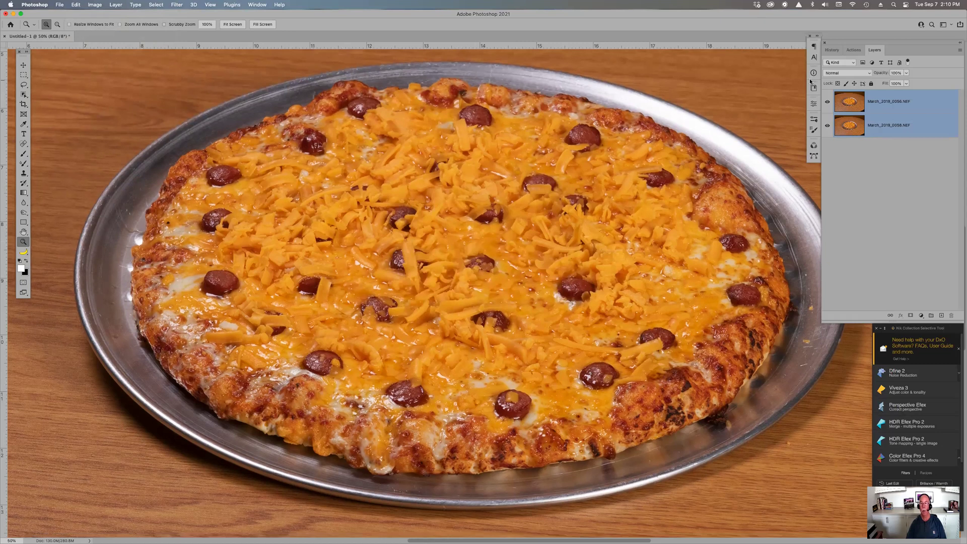
click(829, 103)
click(829, 103)
Add a white layer mask to only the March_2019_0056.NEF layer and compare it with the layer below
click(910, 109)
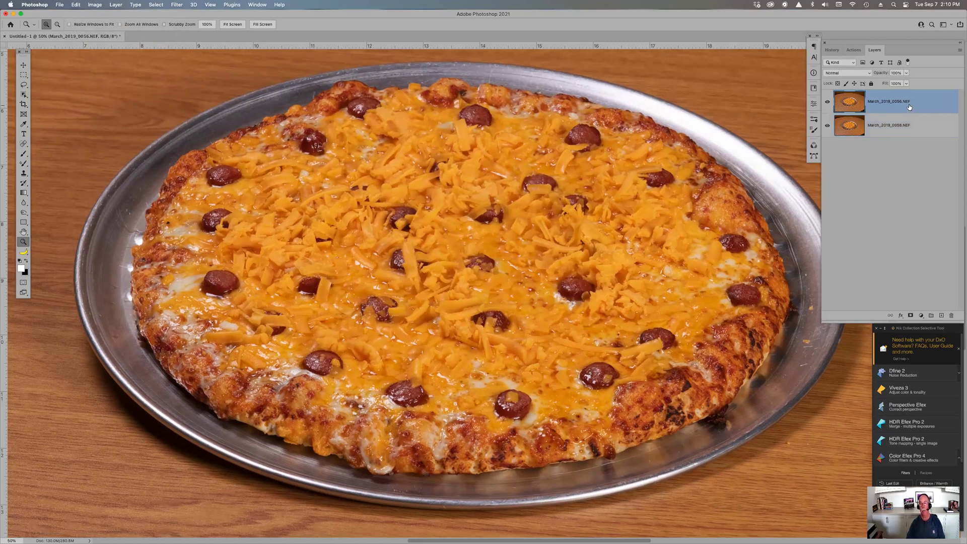
click(911, 316)
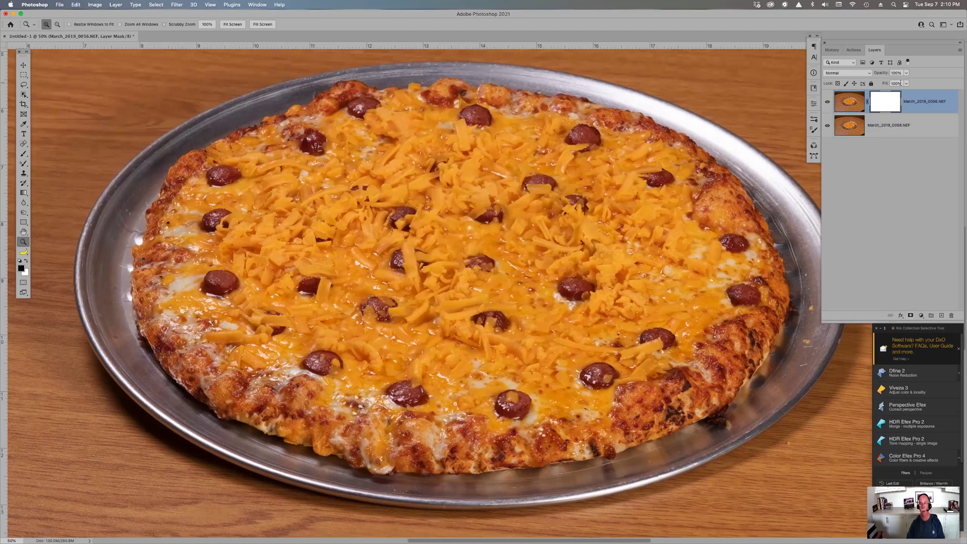
click(828, 103)
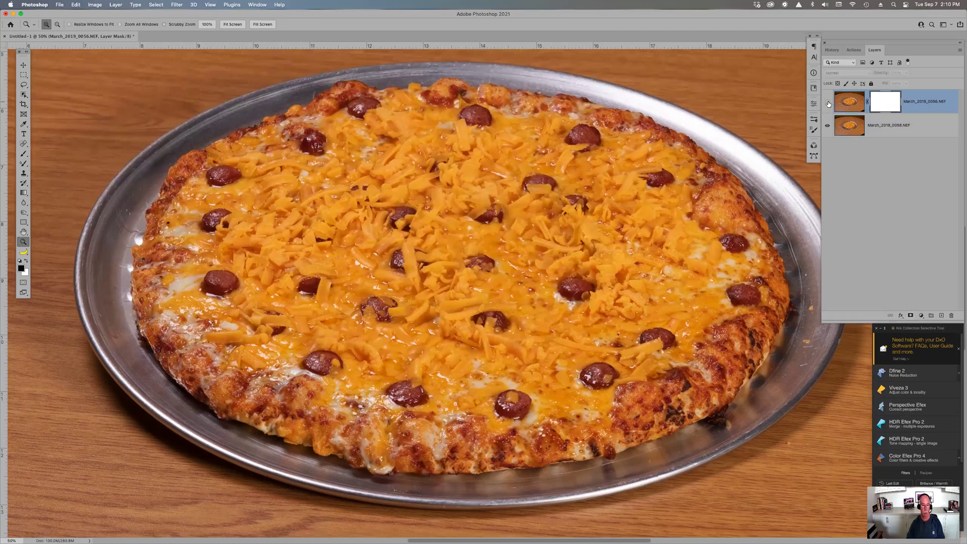
click(827, 103)
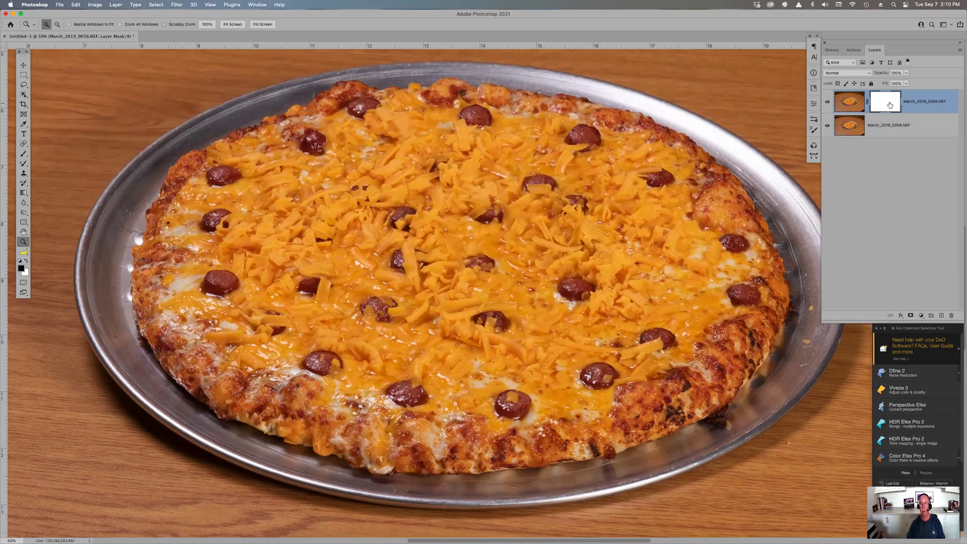
Paint black on the layer mask across the back part of the pizza using the Brush Tool Soft Round 1 preset
key(super+minus)
key(super+minus)
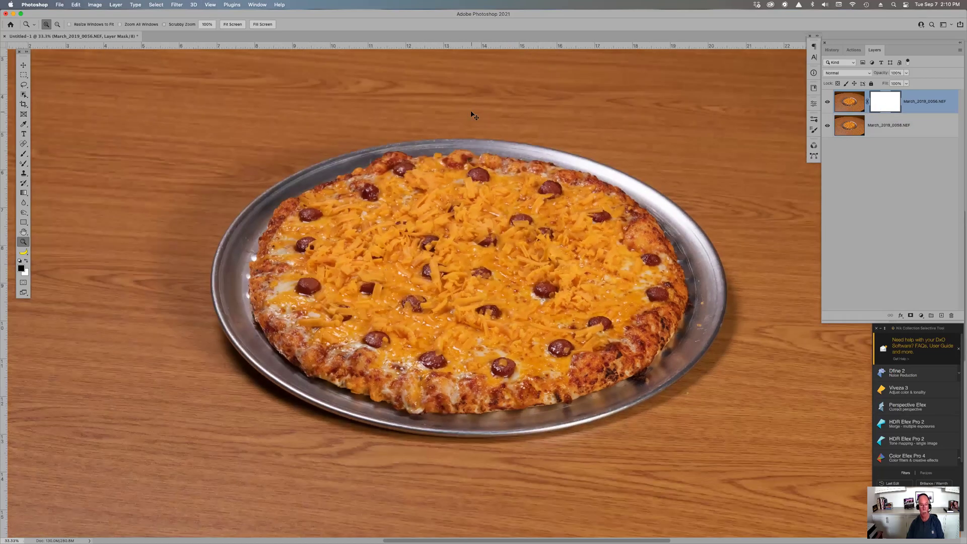
key(b)
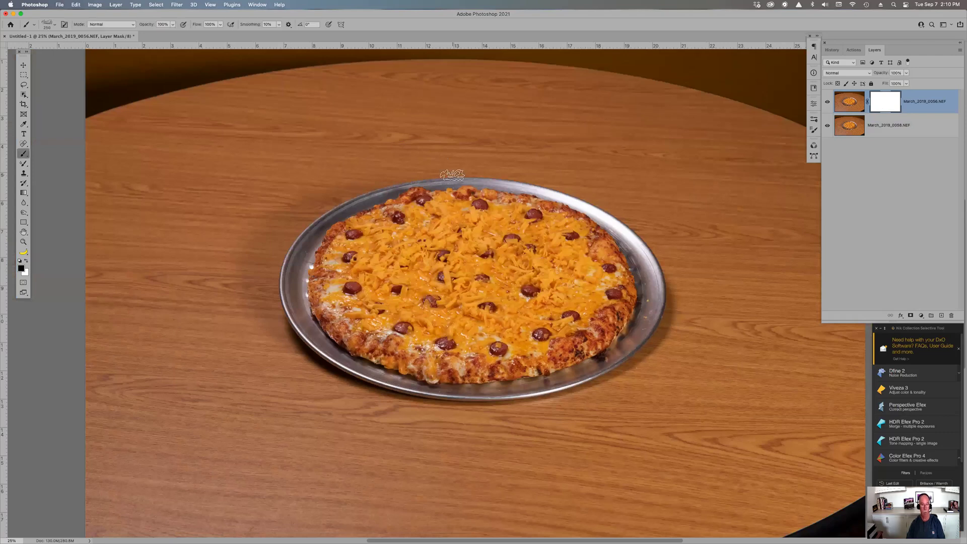
click(25, 25)
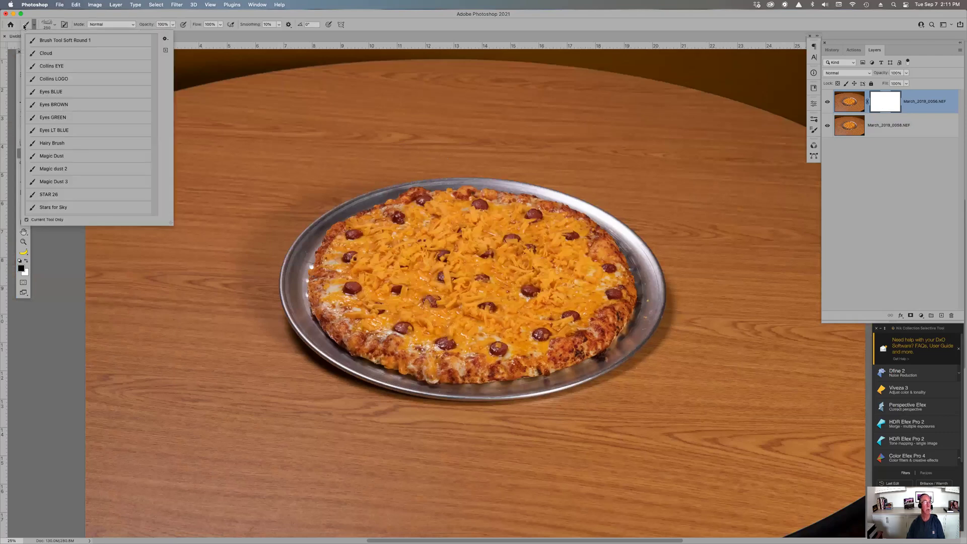
click(50, 40)
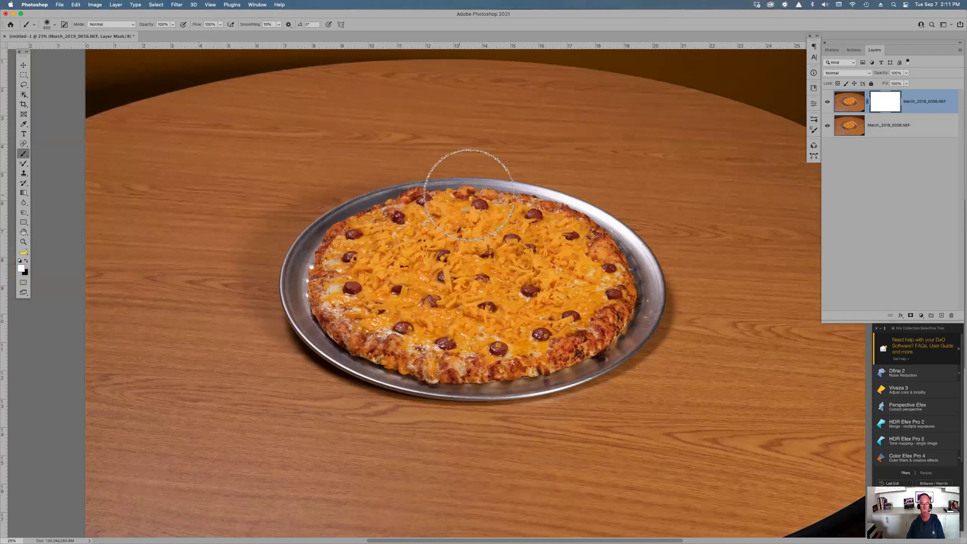
key(x)
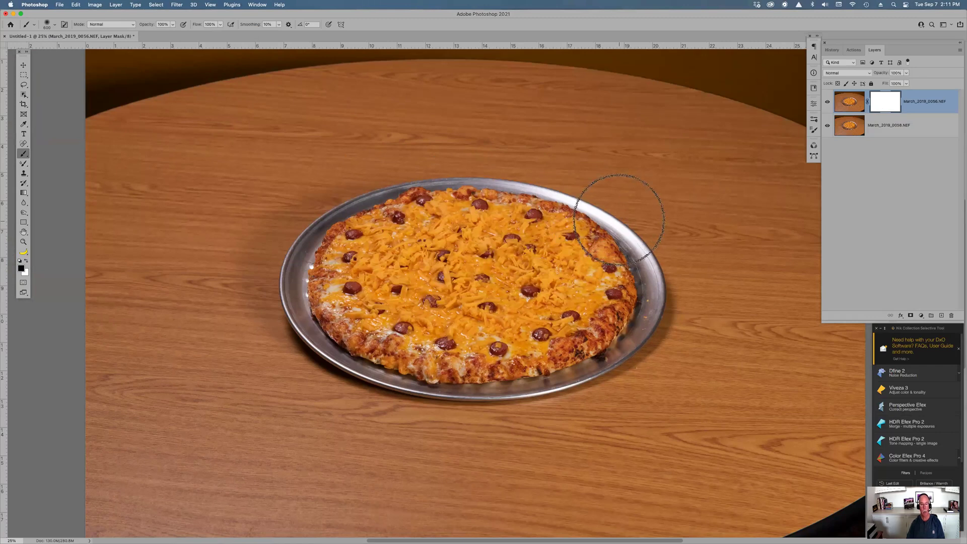
mouse_move(318, 237)
mouse_down()
mouse_move(580, 222)
mouse_move(466, 232)
mouse_move(471, 222)
mouse_move(583, 227)
mouse_move(451, 214)
mouse_up()
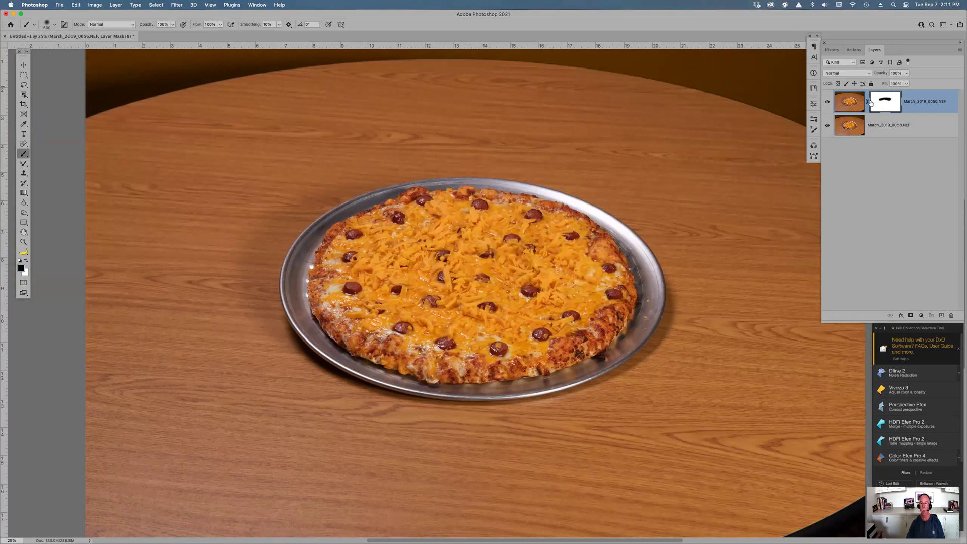
Inspect the painted layer mask by disabling and re-enabling it, viewing it alone, and loading it as a selection before deselecting
shift+click(896, 102)
shift+click(895, 102)
alt+click(893, 101)
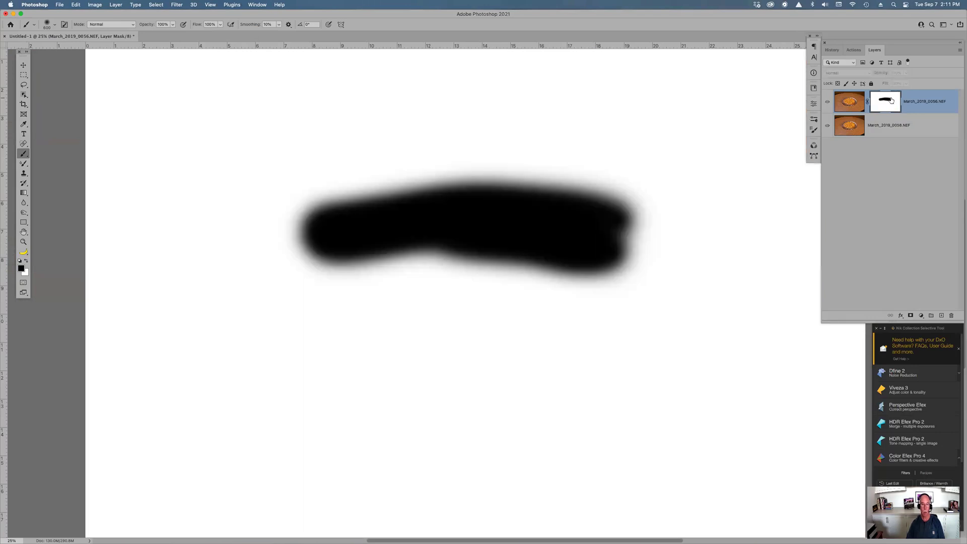
alt+click(892, 100)
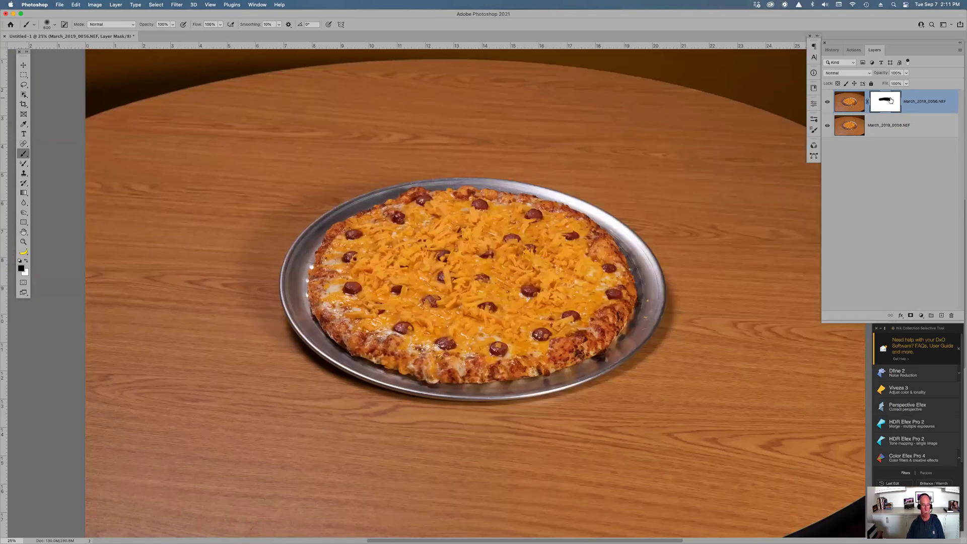
super+click(891, 101)
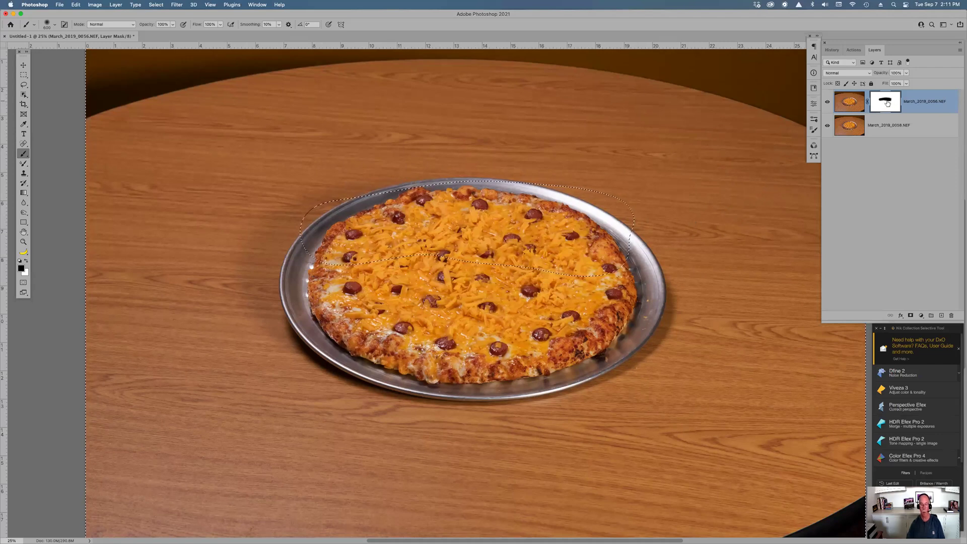
key(super+d)
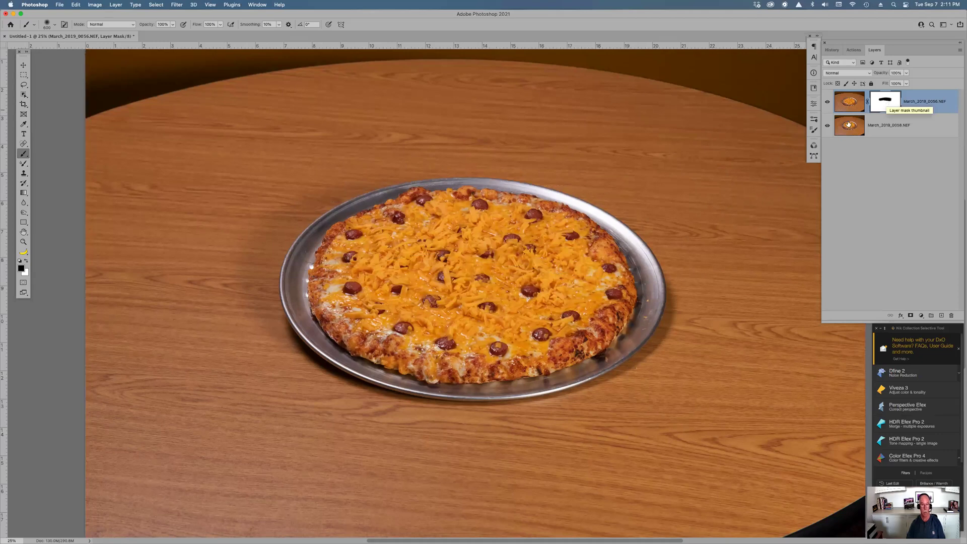
Compare the masked blend with the lower layer up close by hiding and showing the March_2019_0056.NEF layer
key(z)
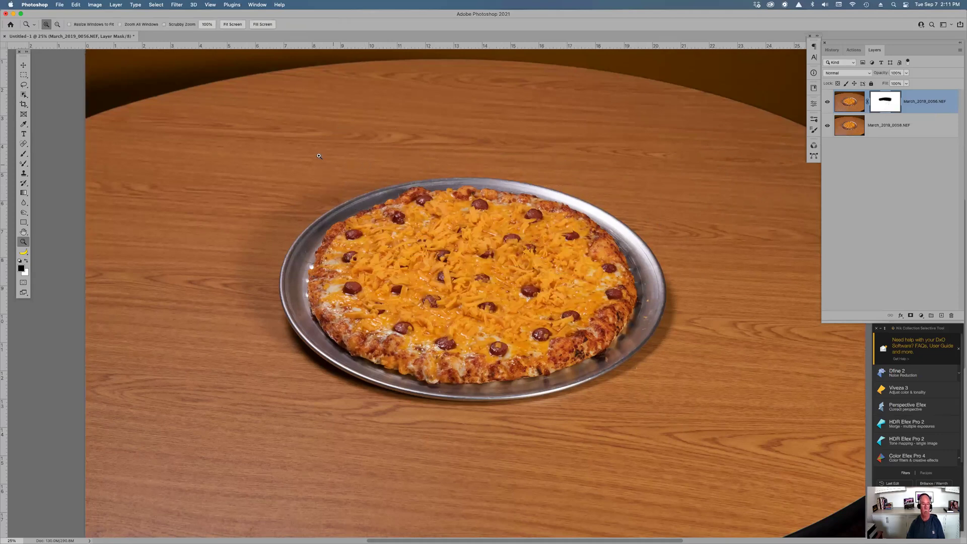
drag(312, 155, 659, 388)
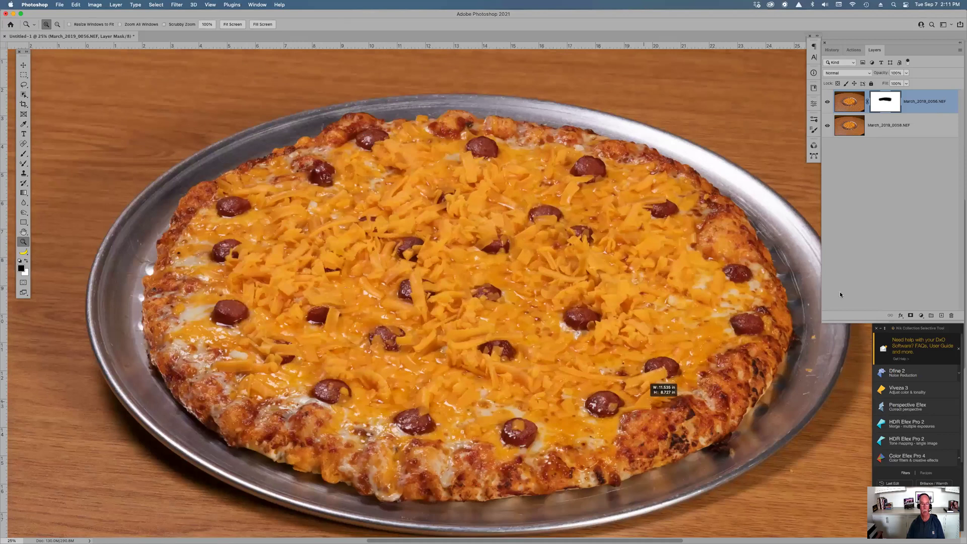
click(828, 103)
click(828, 103)
click(828, 103)
click(827, 103)
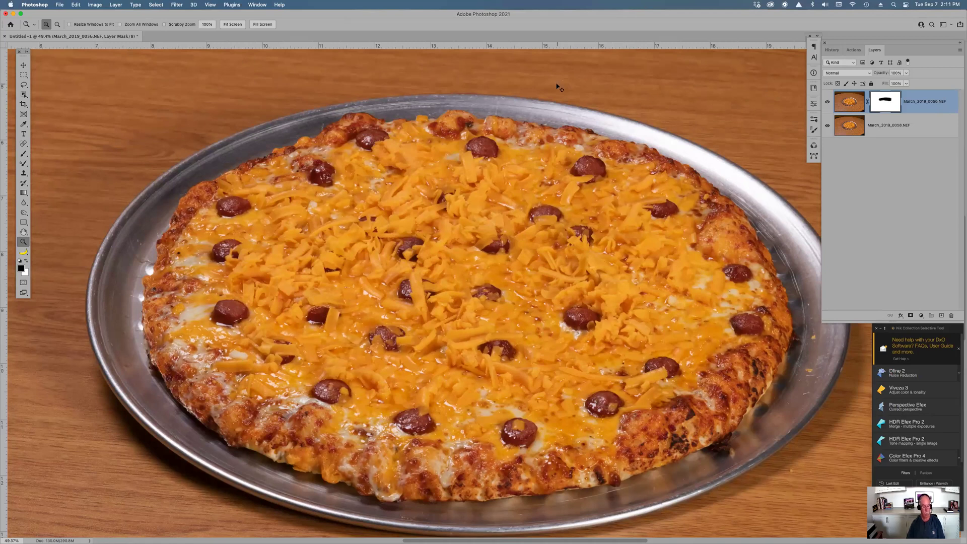
Close the Untitled-1 pizza document without saving its changes
key(super+w)
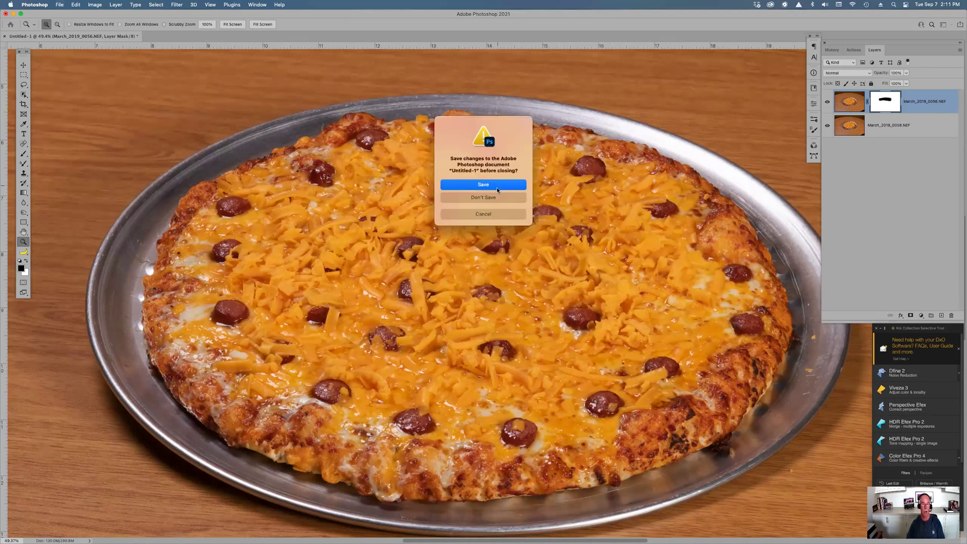
click(497, 201)
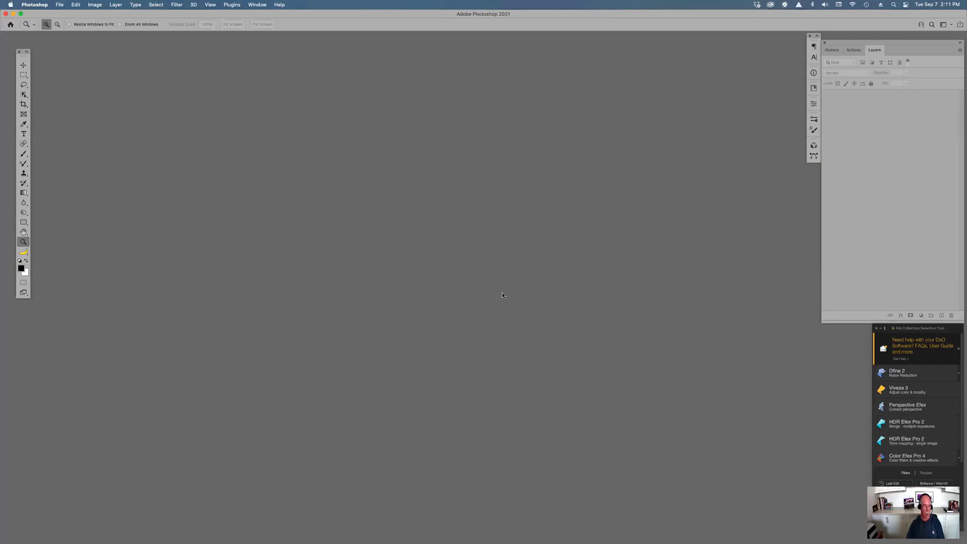
Switch to Adobe Bridge, open both images from the Sept2021/_How_To folder in Photoshop, and bring IMG_3819.jpg to the front
key(super+Tab)
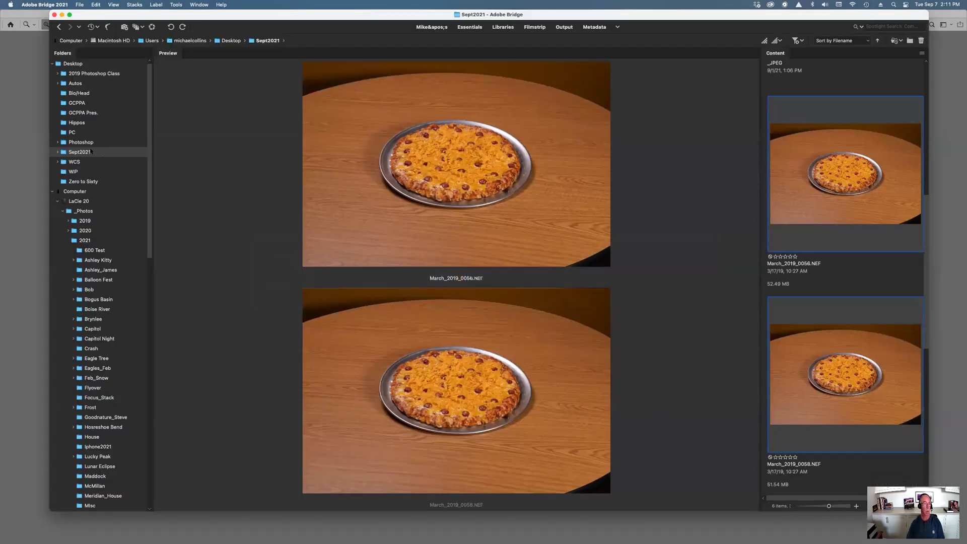
click(58, 152)
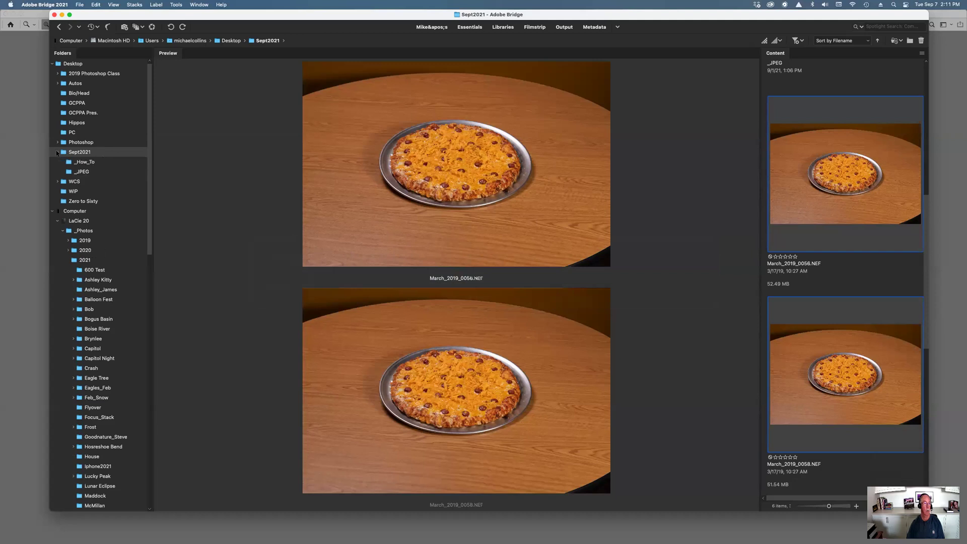
click(86, 162)
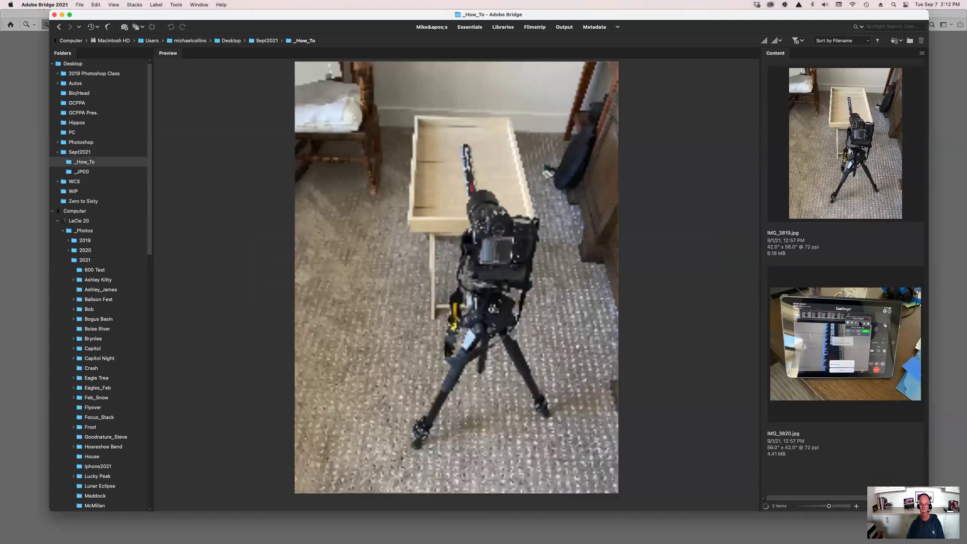
key(super+a)
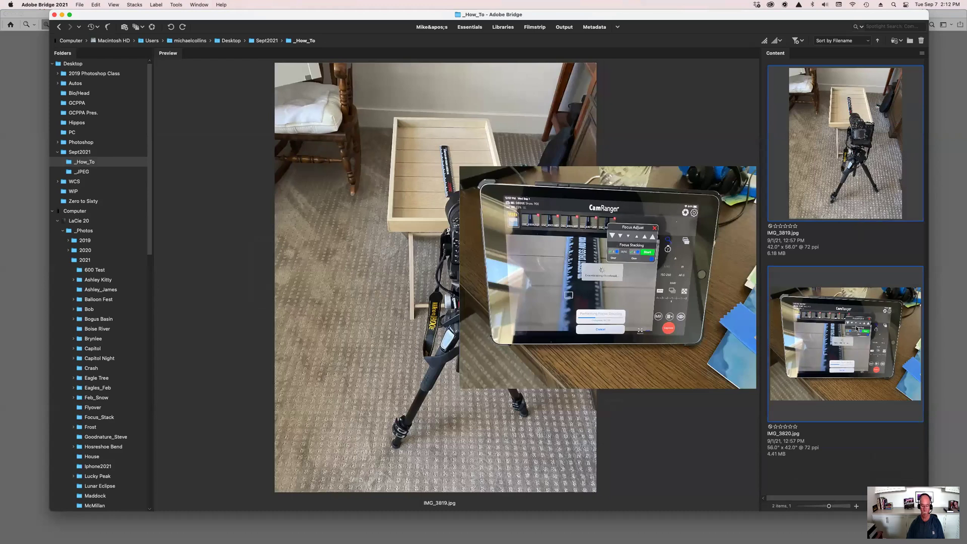
key(super+o)
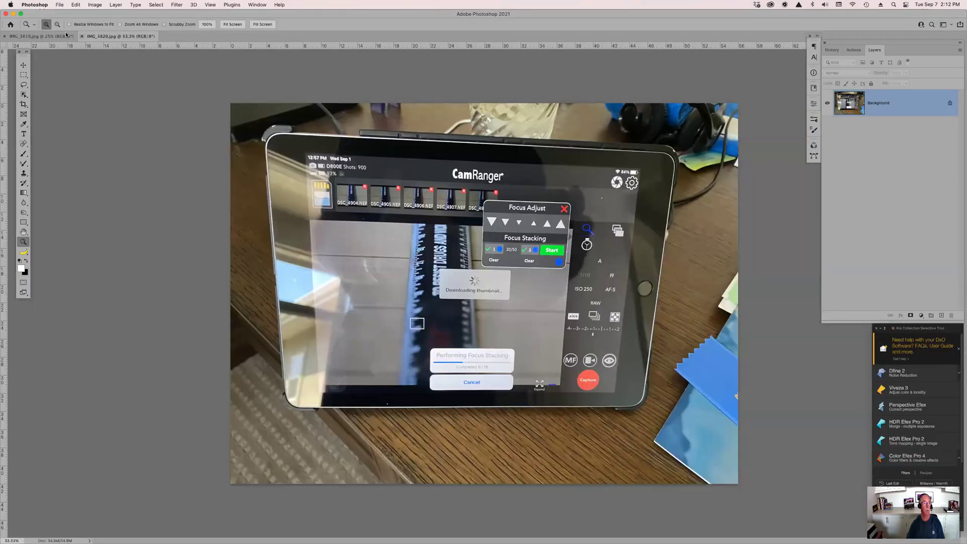
click(41, 36)
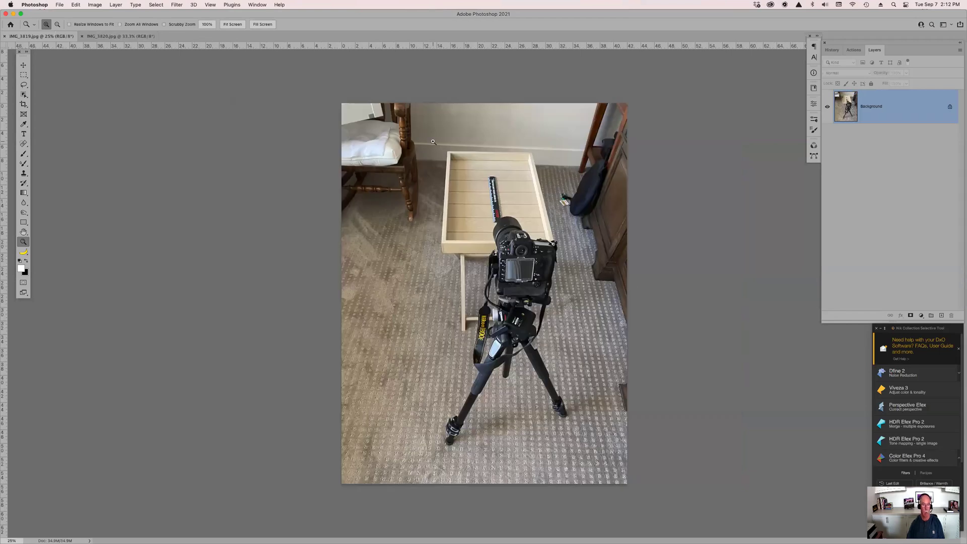
Examine the tripod-and-ruler setup up close in IMG_3819.jpg and compare it with the CamRanger focus-stacking screen in IMG_3820.jpg
drag(441, 159, 554, 268)
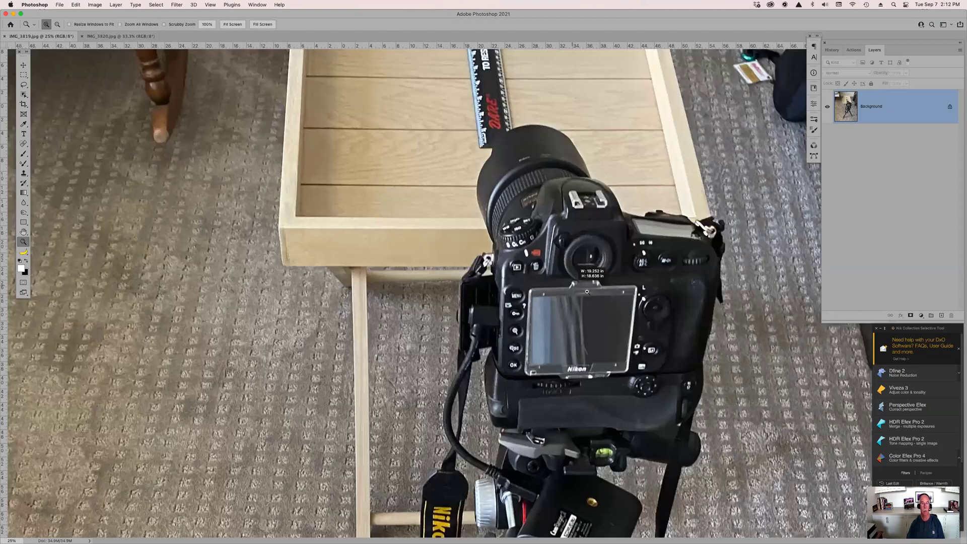
scroll(556, 222, up, 5)
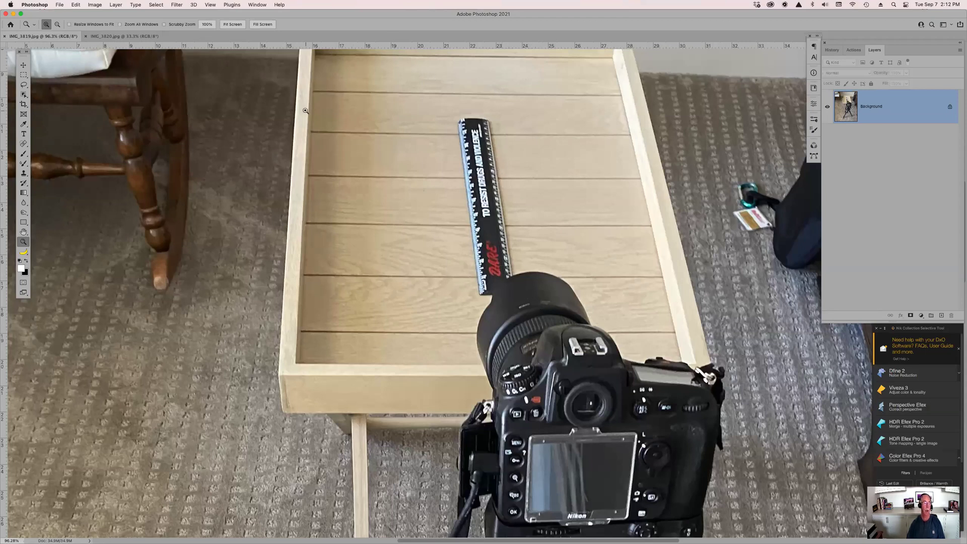
click(129, 37)
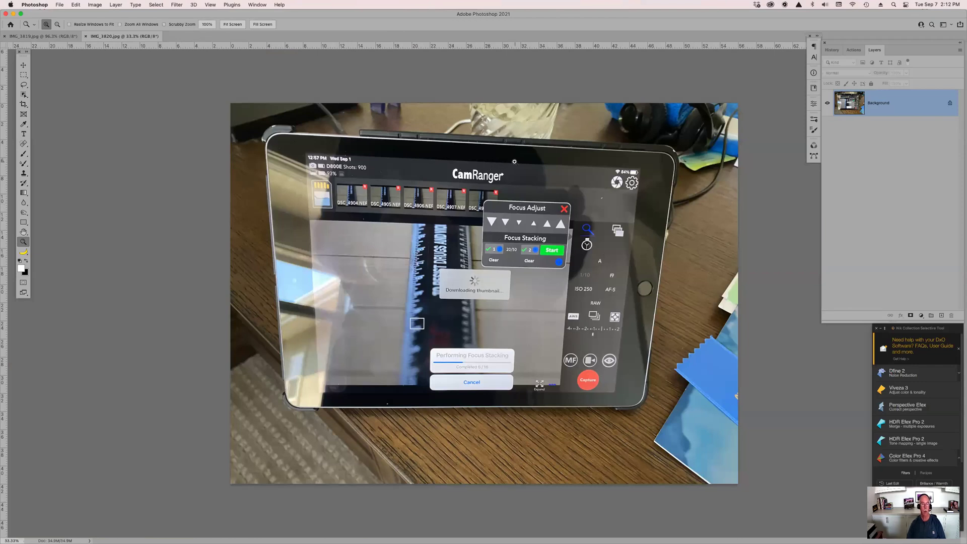
click(43, 36)
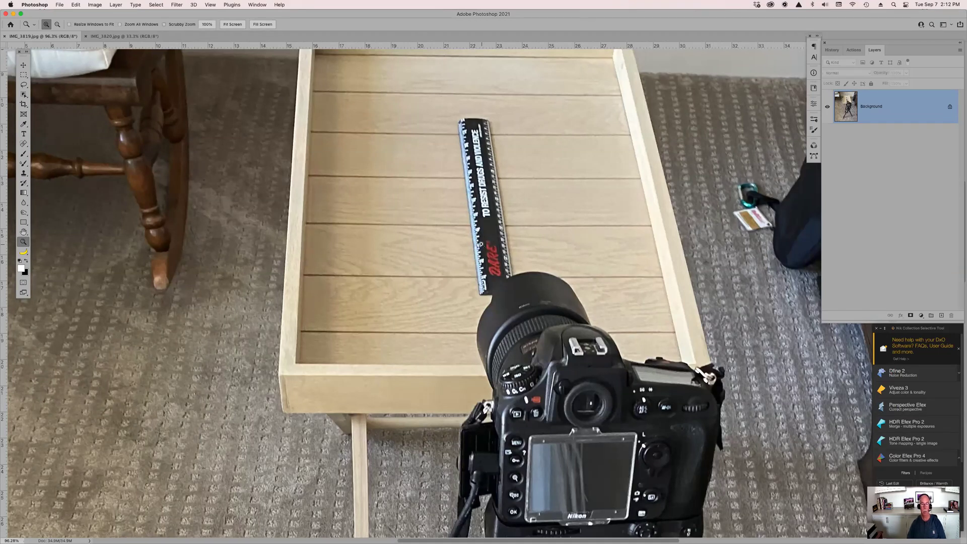
click(122, 36)
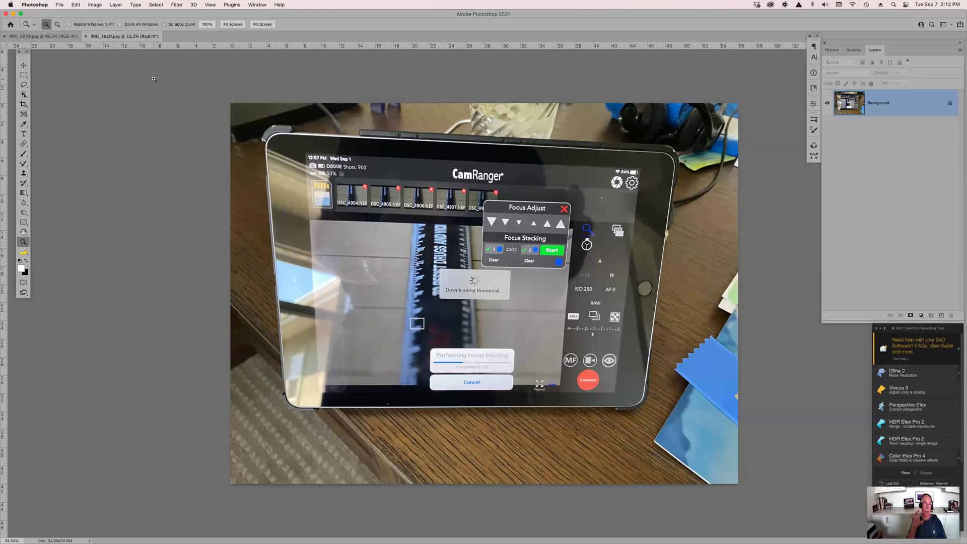
Close IMG_3820.jpg and IMG_3819.jpg, and switch to Adobe Bridge to show the Sept2021/_JPEG folder
click(88, 38)
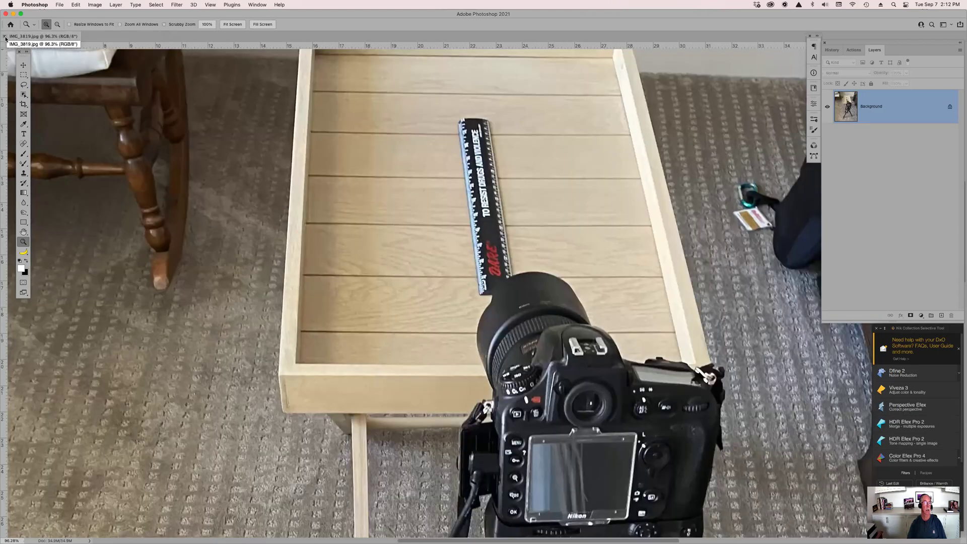
click(5, 36)
key(super+Tab)
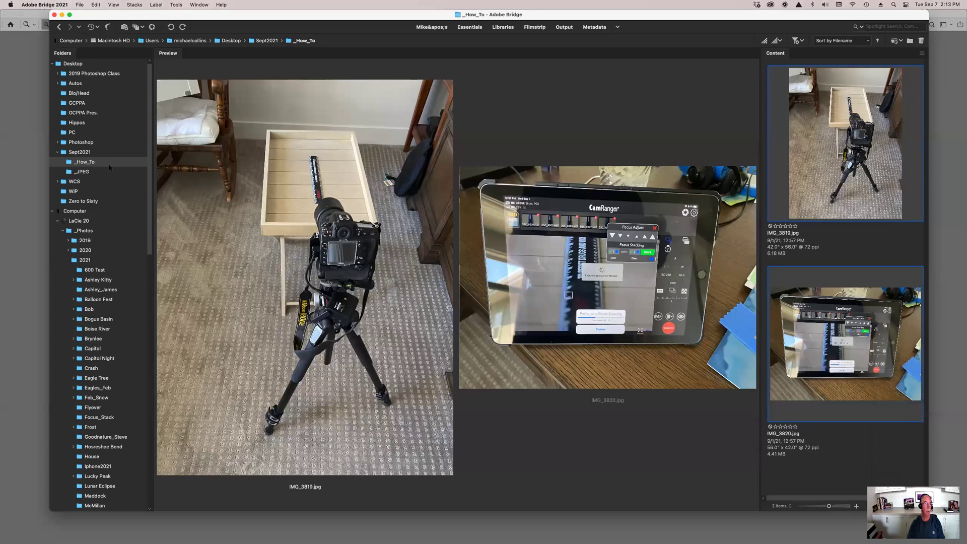
click(81, 172)
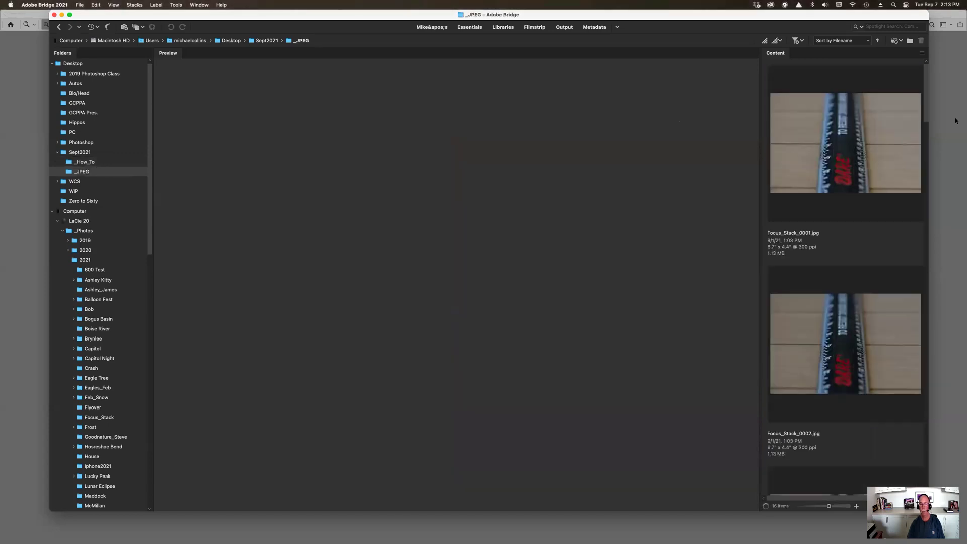
click(944, 99)
key(super+Tab)
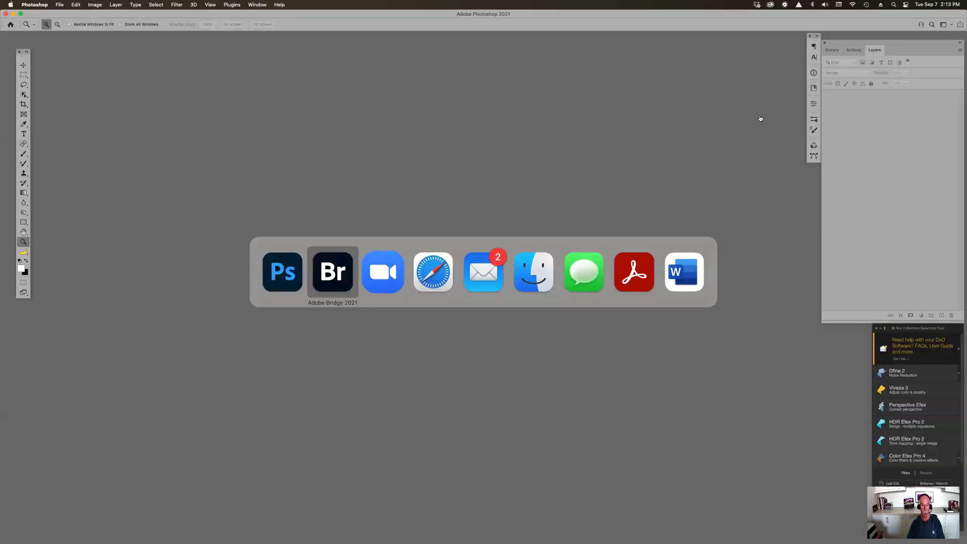
Select all Focus_Stack images in the _JPEG folder and try to load them into Photoshop layers from Bridge
click(835, 174)
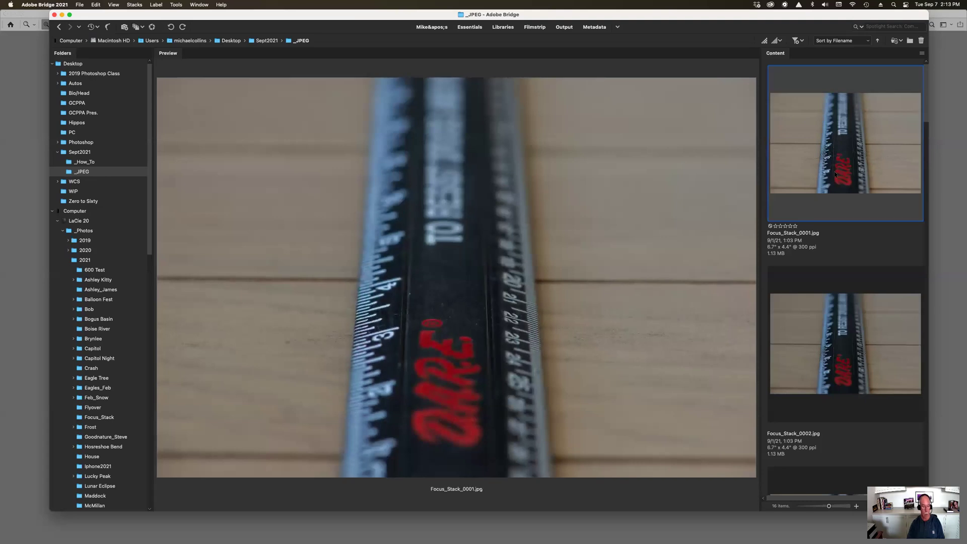
key(super+a)
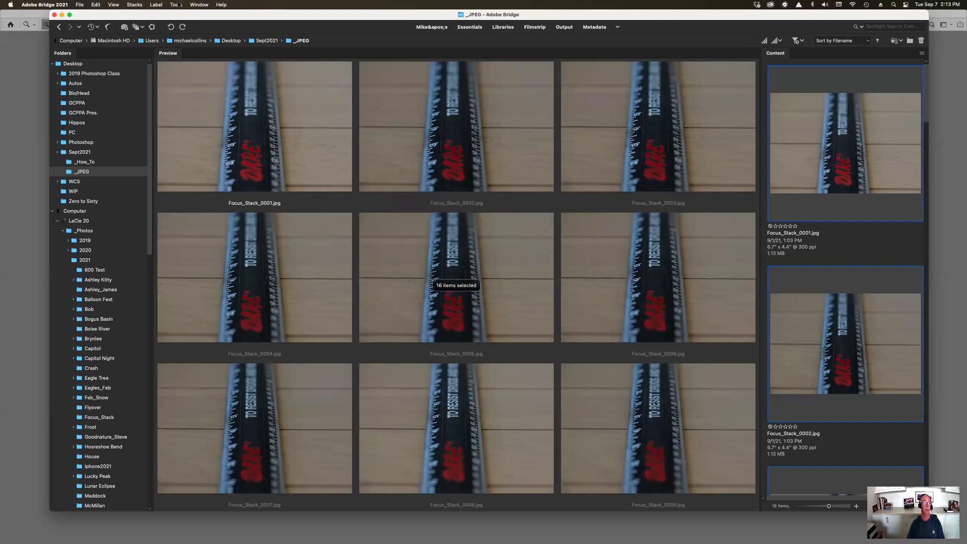
click(175, 5)
mouse_move(202, 103)
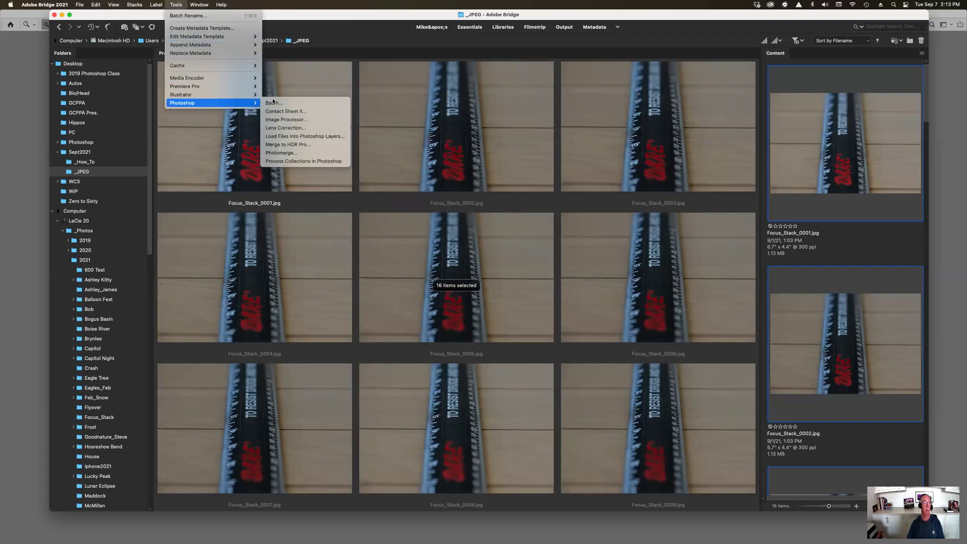
click(309, 136)
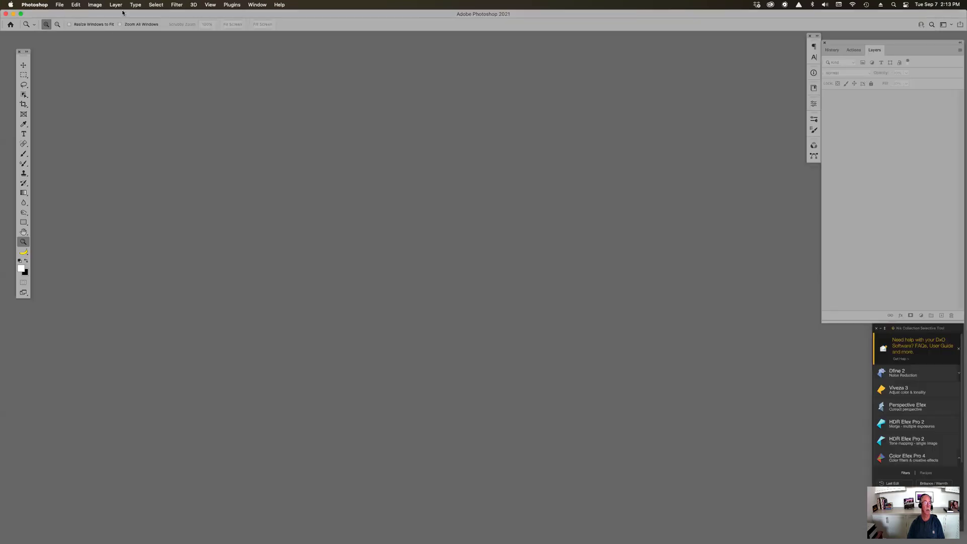
In Photoshop, load all Focus_Stack JPEGs from the _JPEG folder into a stack with automatic alignment of the source images
click(79, 4)
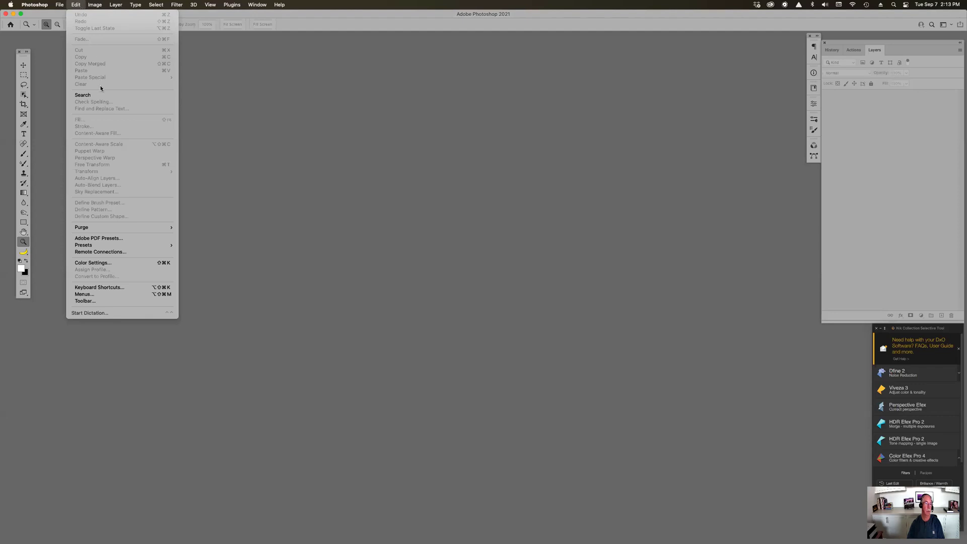
mouse_move(63, 5)
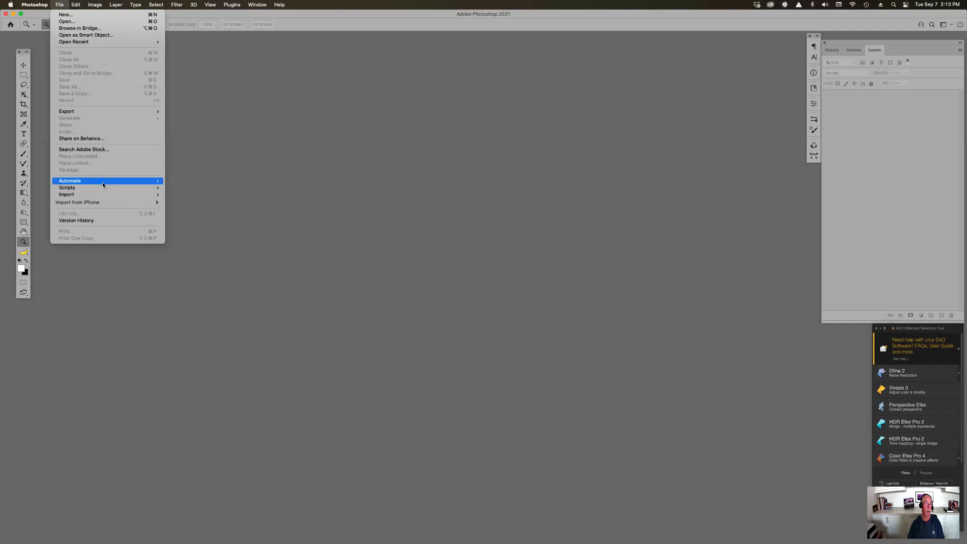
mouse_move(102, 184)
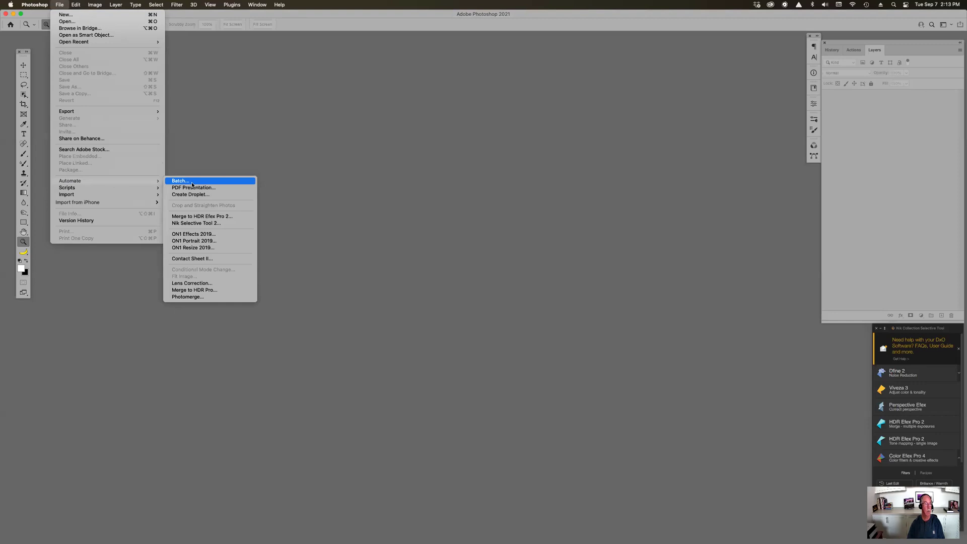
mouse_move(154, 190)
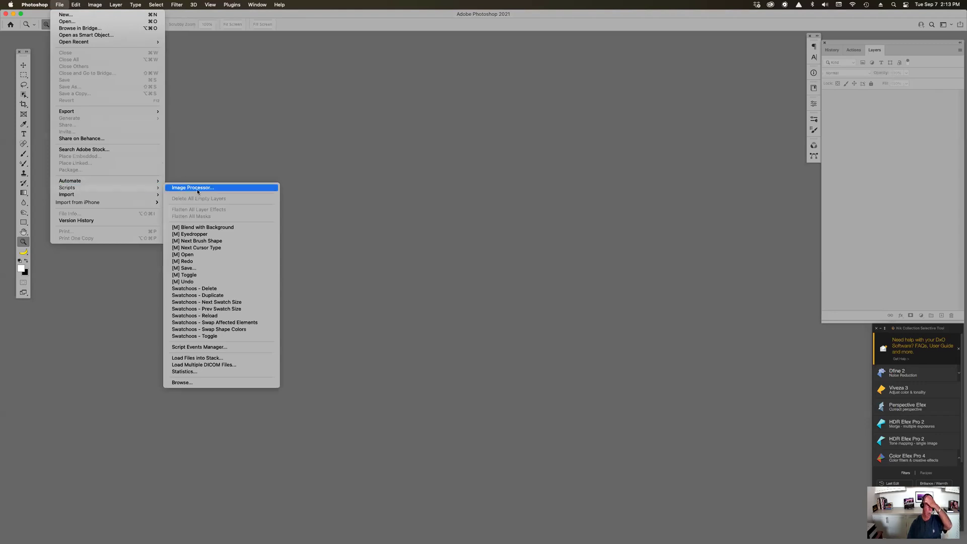
click(231, 359)
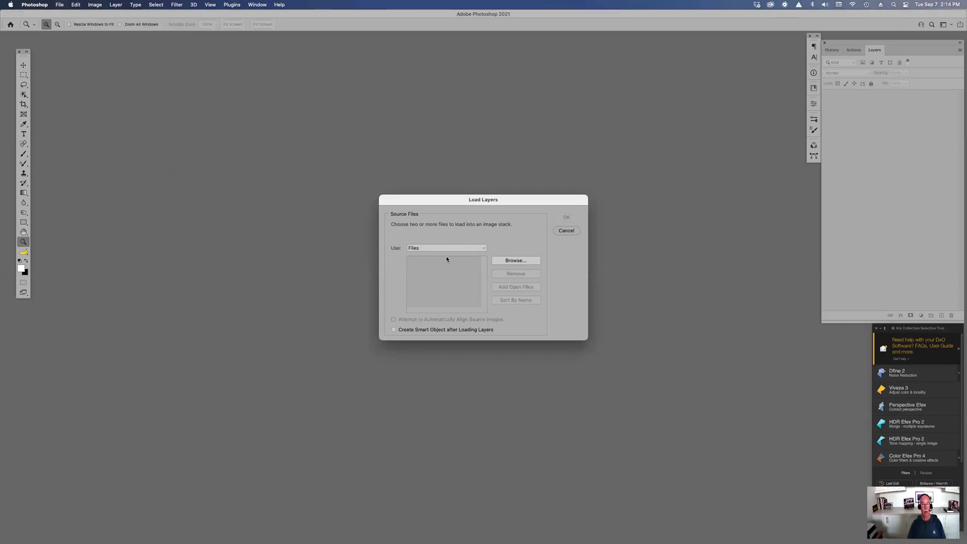
click(524, 261)
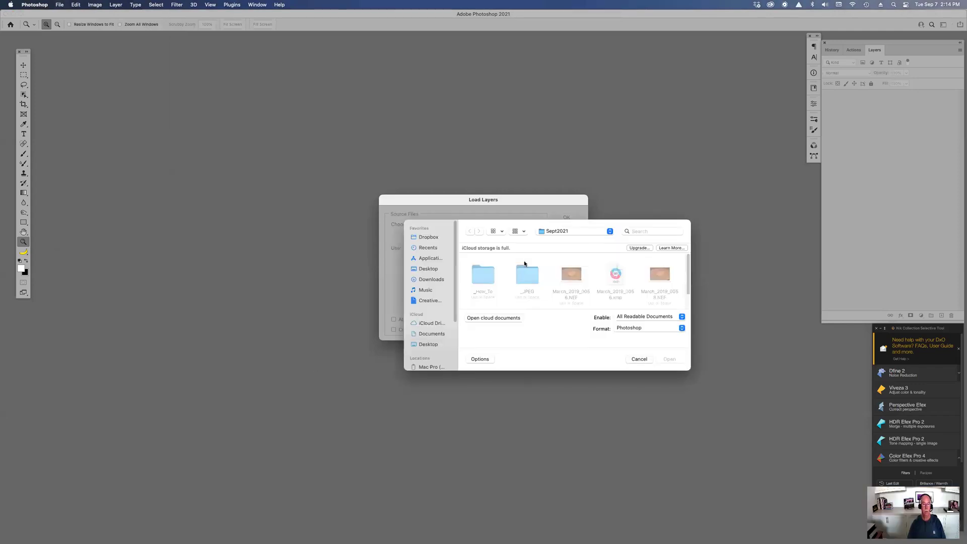
double_click(526, 270)
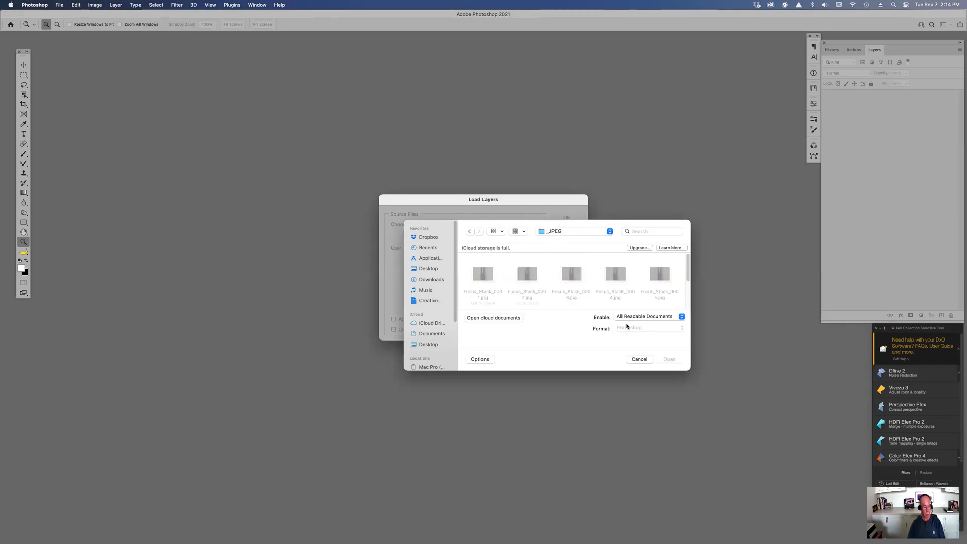
key(super+a)
click(668, 360)
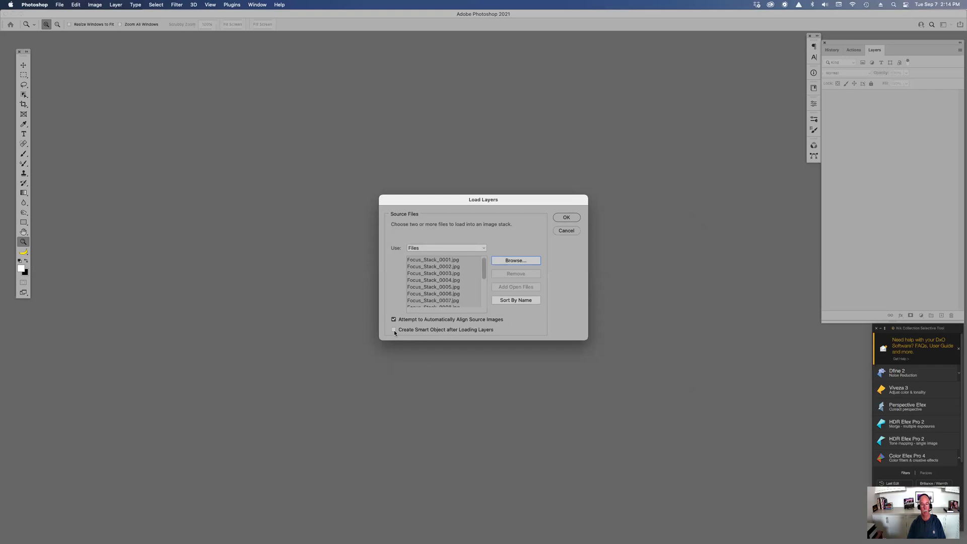
click(565, 218)
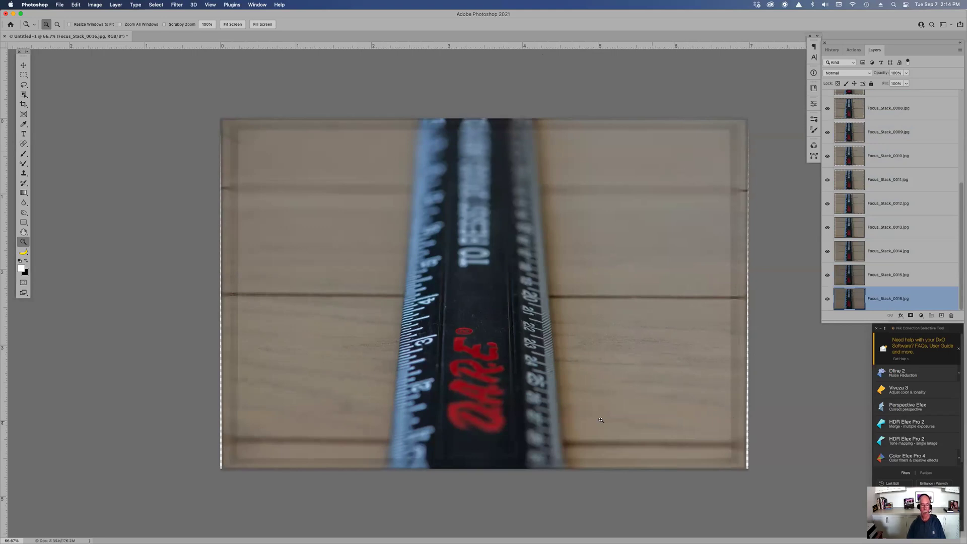
Select all layers from Focus_Stack_0001.jpg to Focus_Stack_0016.jpg and auto-blend them using Stack Images with Seamless Tones and Colors
scroll(915, 165, up, 1)
scroll(915, 165, up, 3)
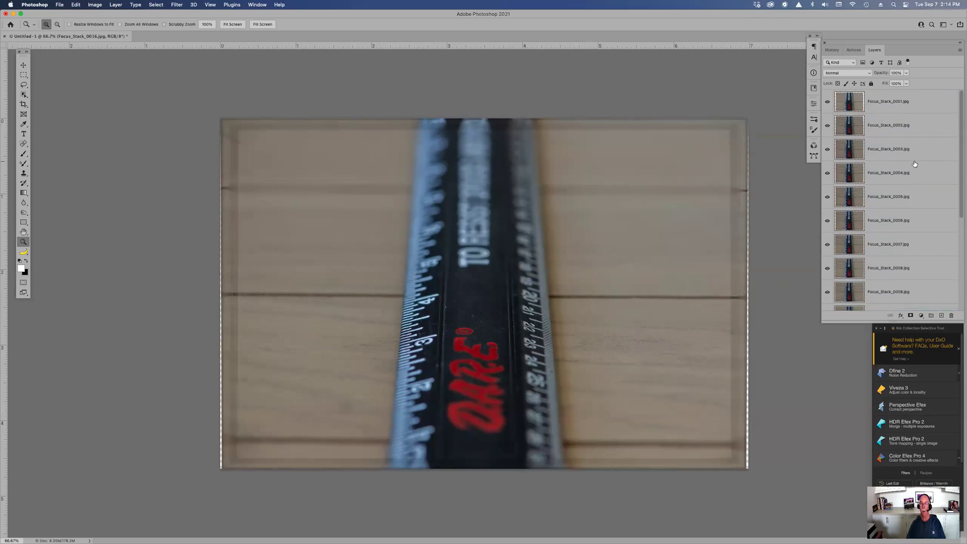
shift+click(906, 106)
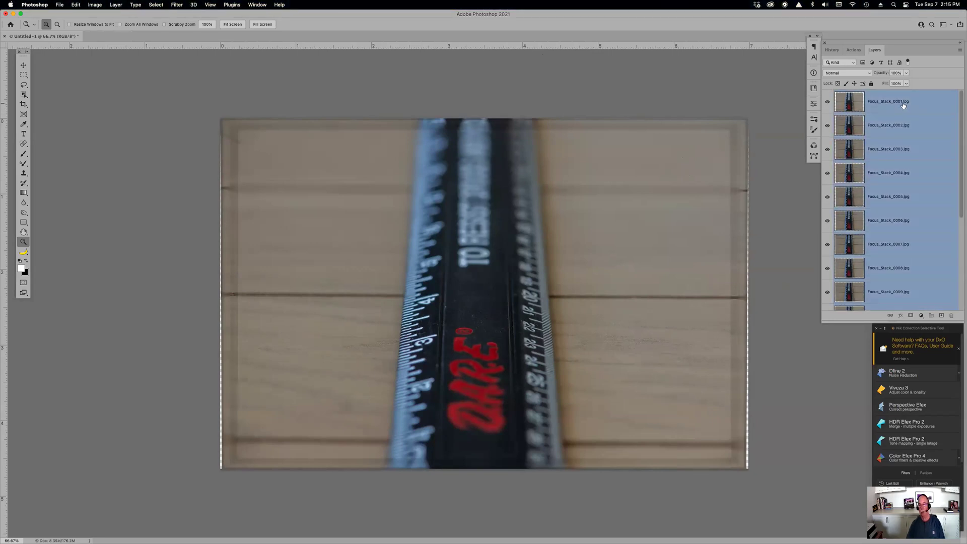
click(79, 5)
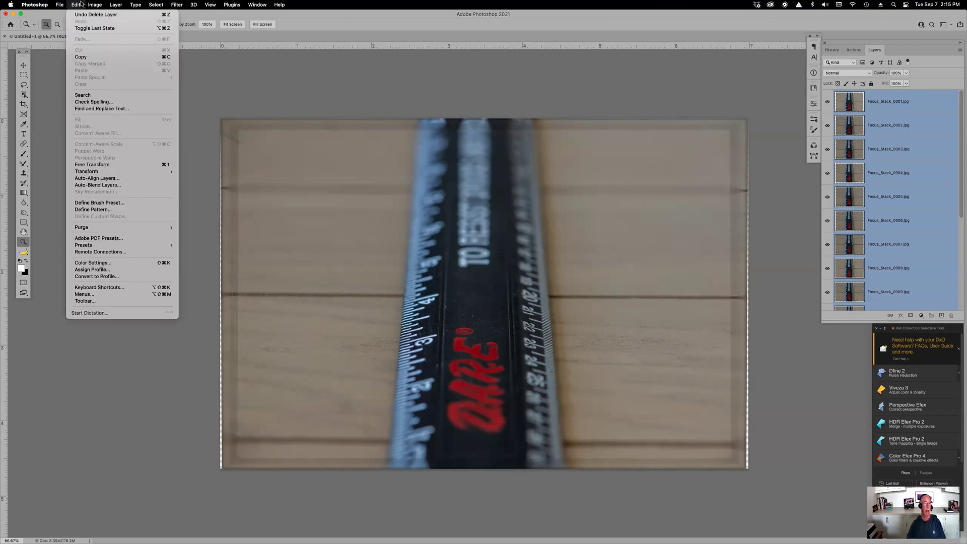
click(104, 185)
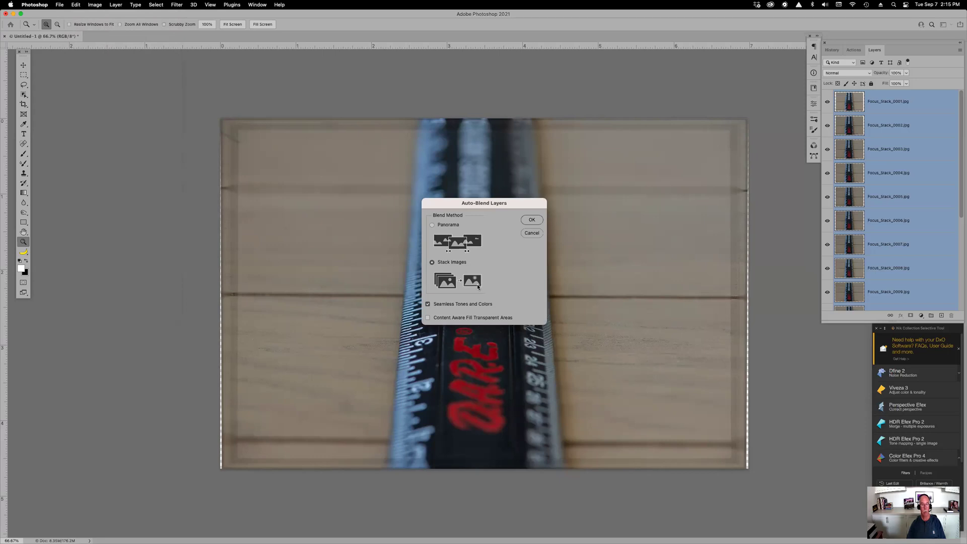
click(536, 220)
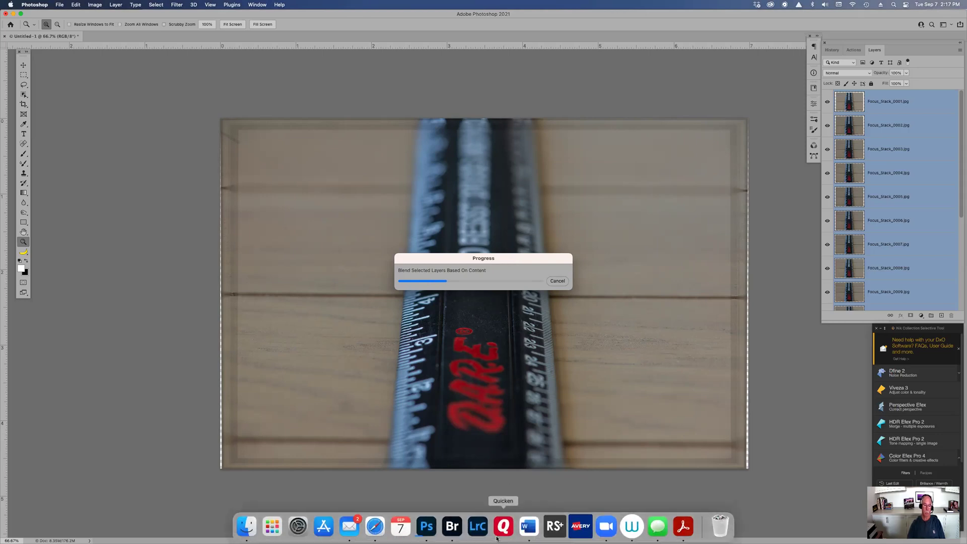
Switch to Adobe Bridge and look through the contents of the Sept2021 folder
click(452, 533)
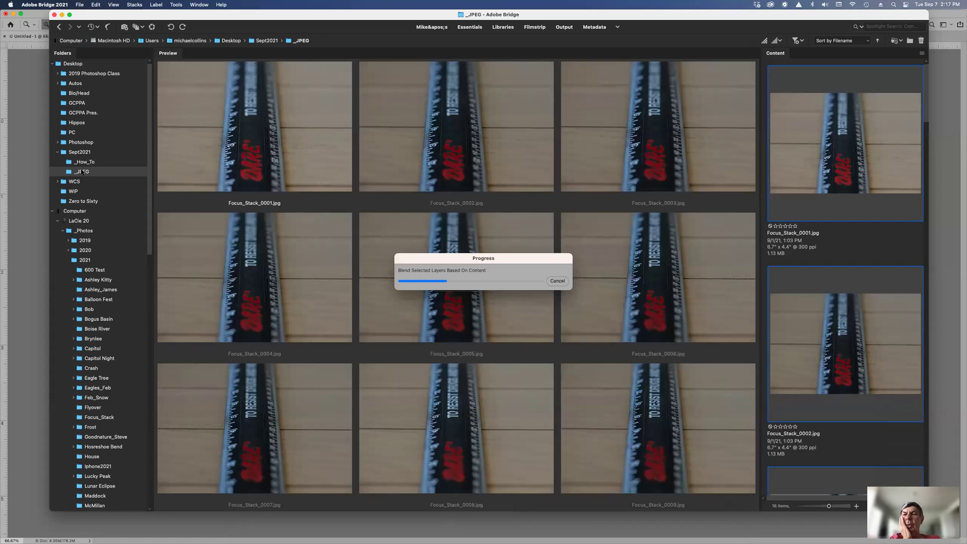
click(80, 153)
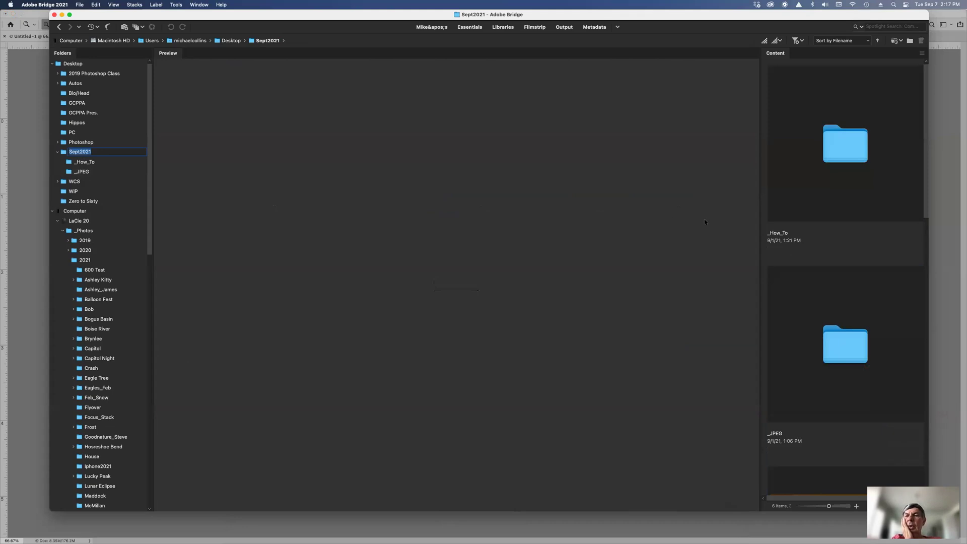
scroll(798, 259, down, 5)
scroll(799, 262, down, 3)
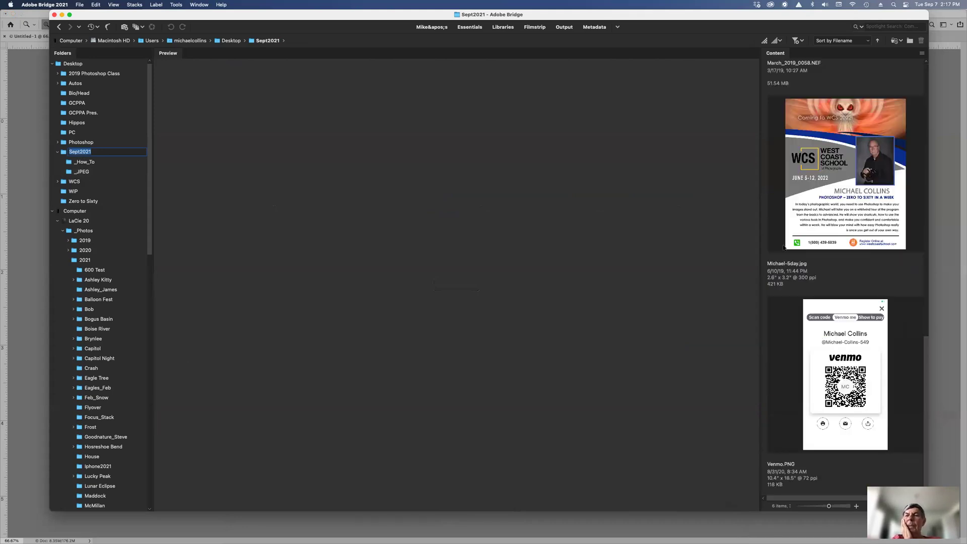
scroll(799, 262, up, 10)
scroll(101, 321, down, 2)
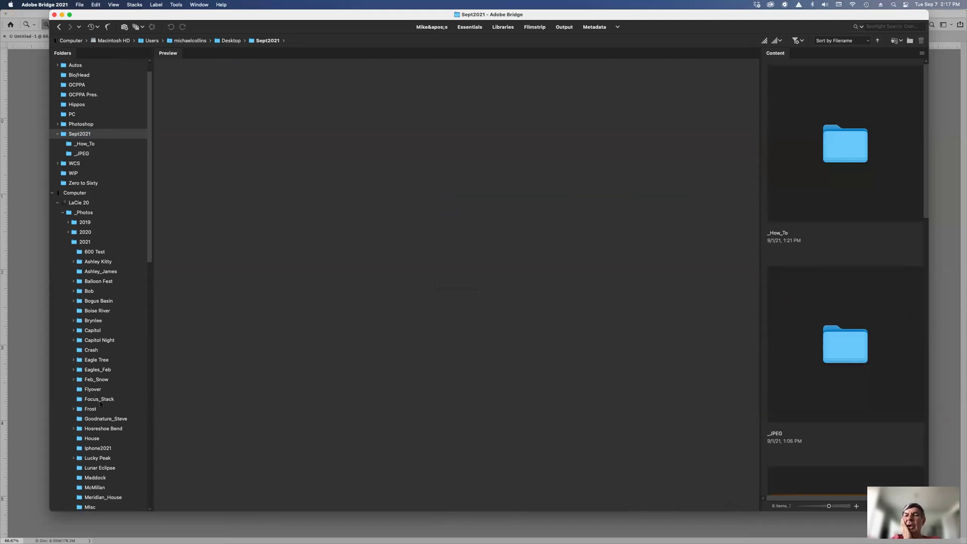
Preview Focus_Stack_0001.NEF in the _Photos/2021/Focus_Stack folder, and return to the blended stack in Photoshop
click(100, 402)
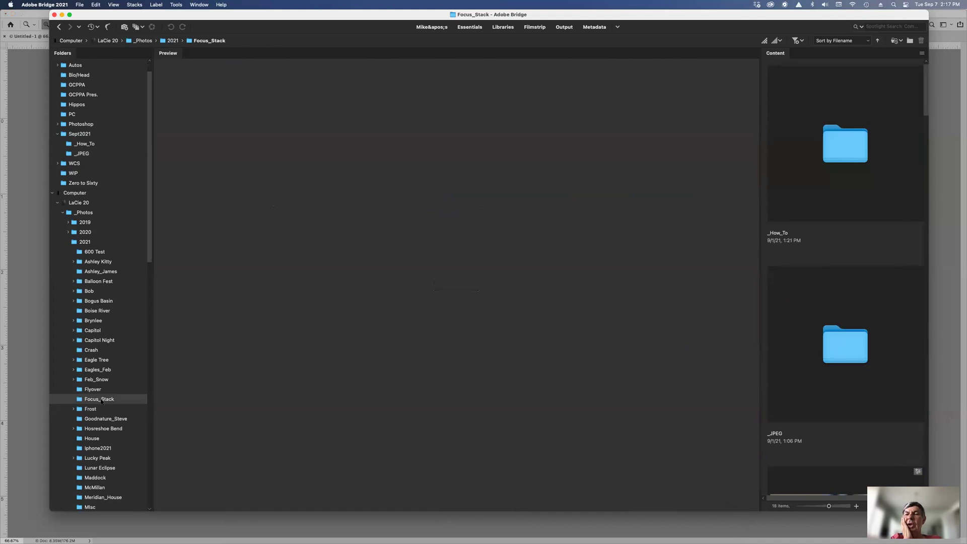
click(100, 399)
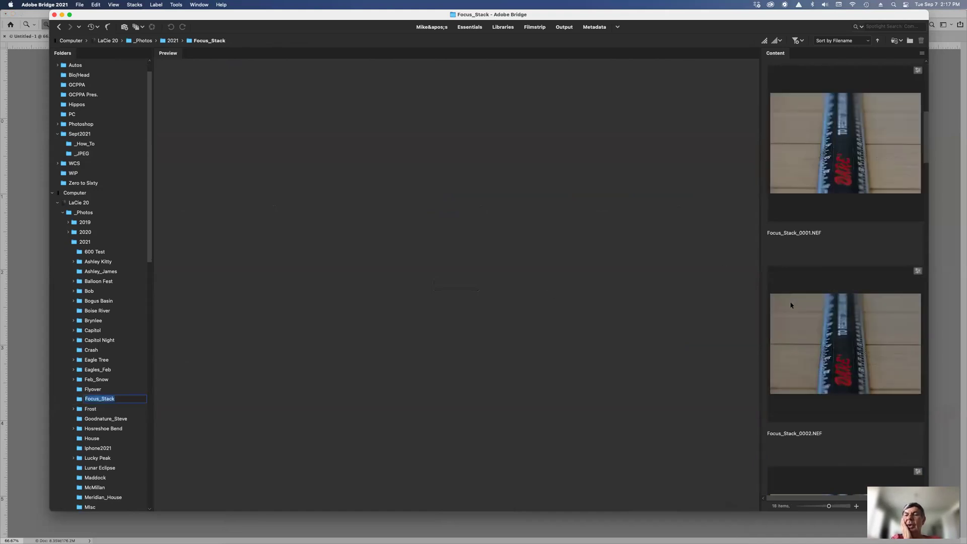
key(Return)
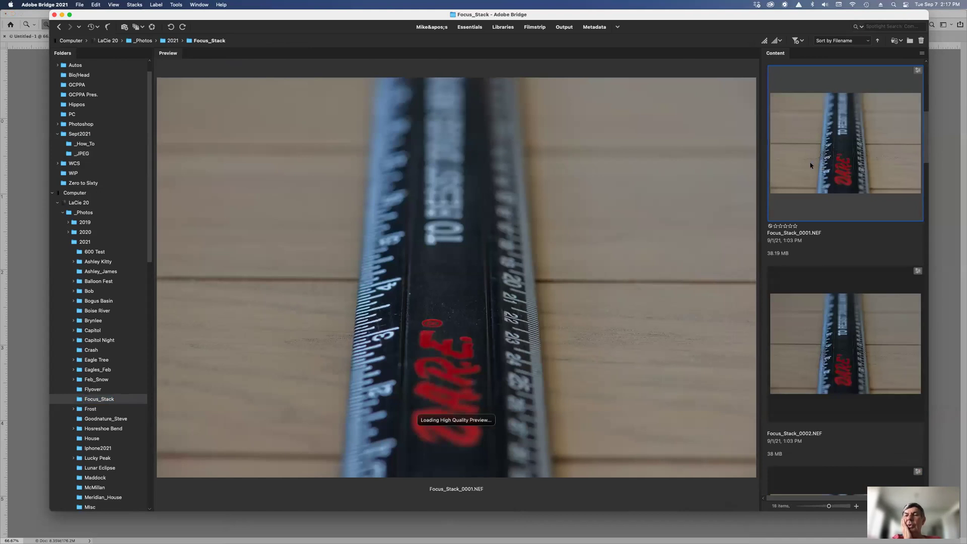
key(super+Tab)
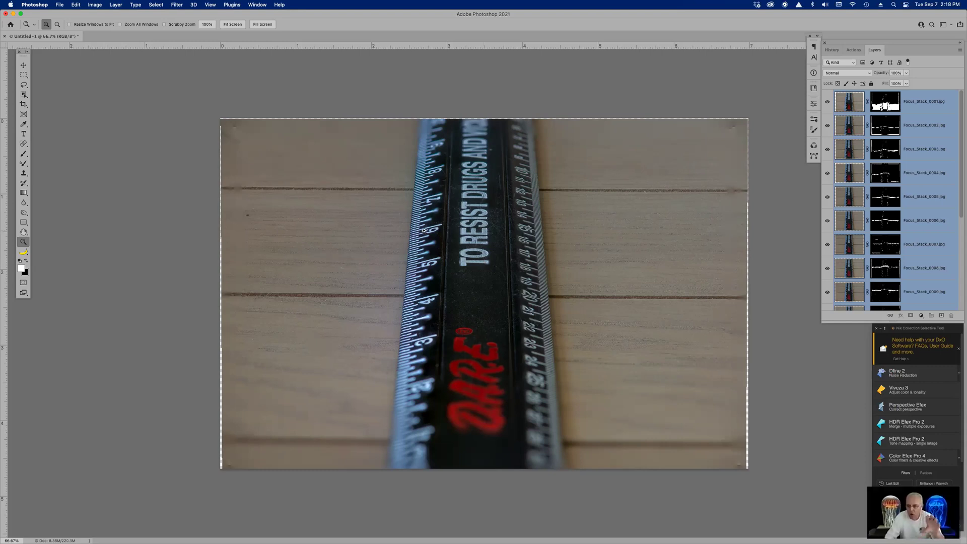
Examine the blended ruler image up close along its length, check the layer masks, and return to the whole-image view
click(451, 236)
click(451, 237)
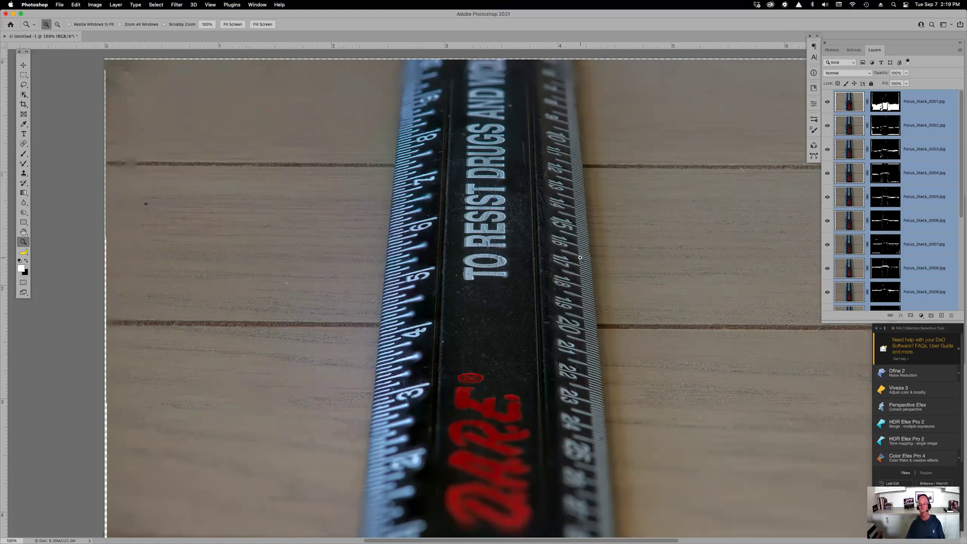
scroll(843, 250, down, 5)
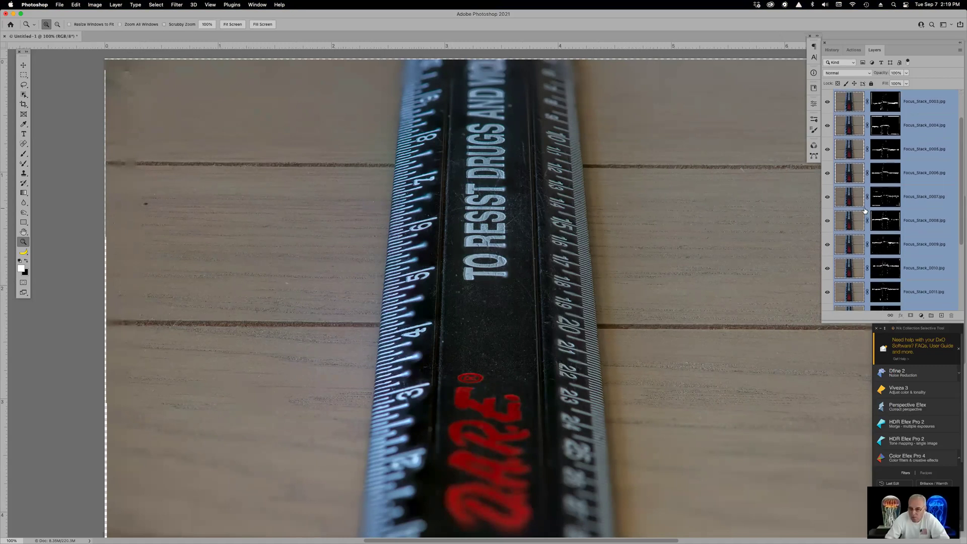
scroll(524, 368, down, 3)
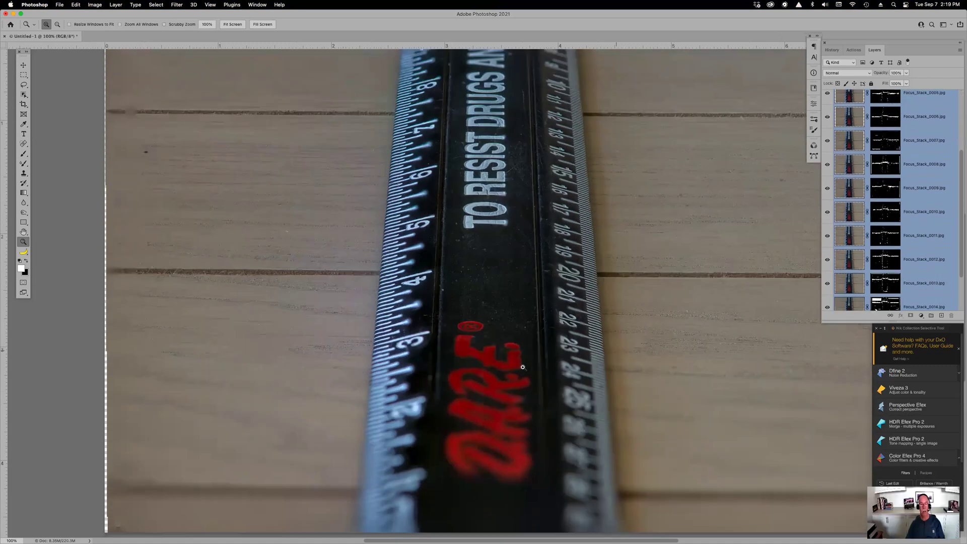
scroll(469, 380, up, 3)
click(389, 394)
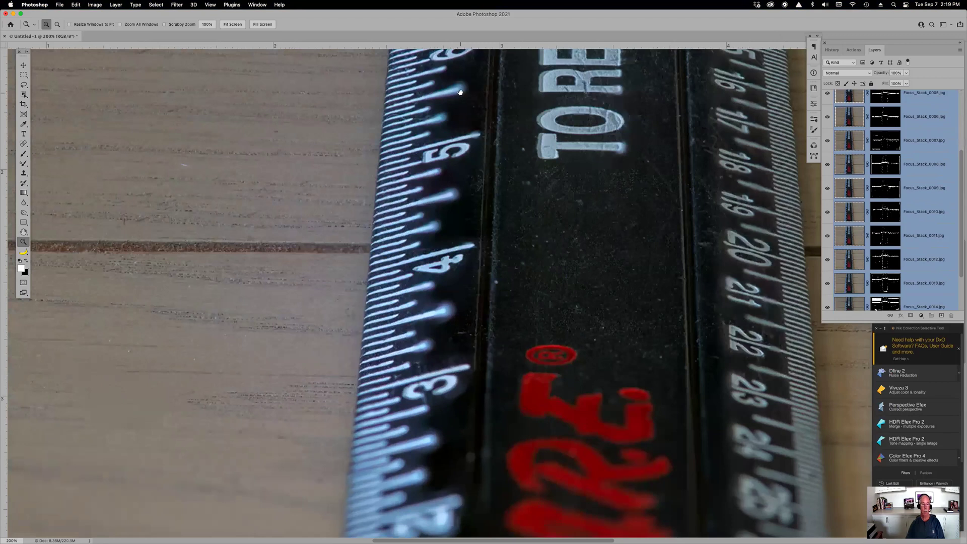
scroll(454, 202, up, 10)
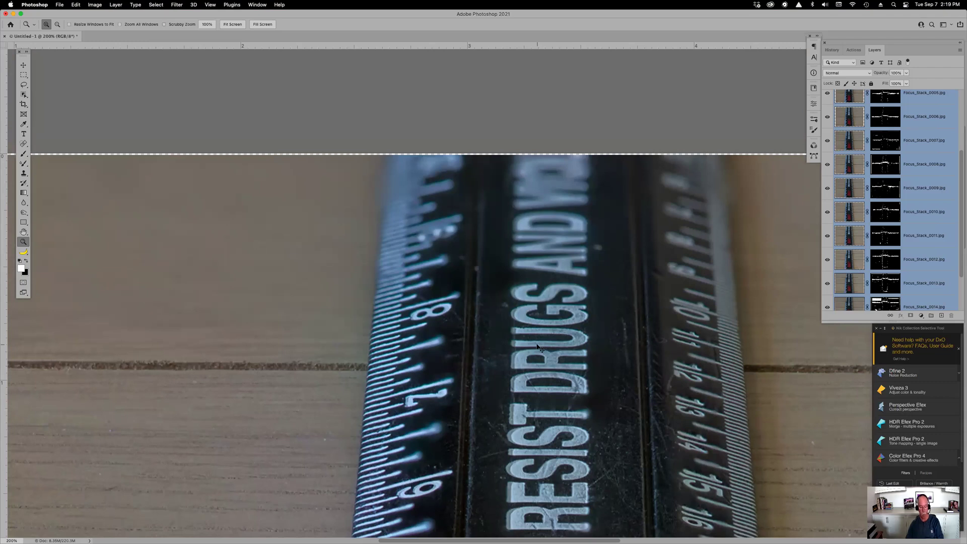
key(super+0)
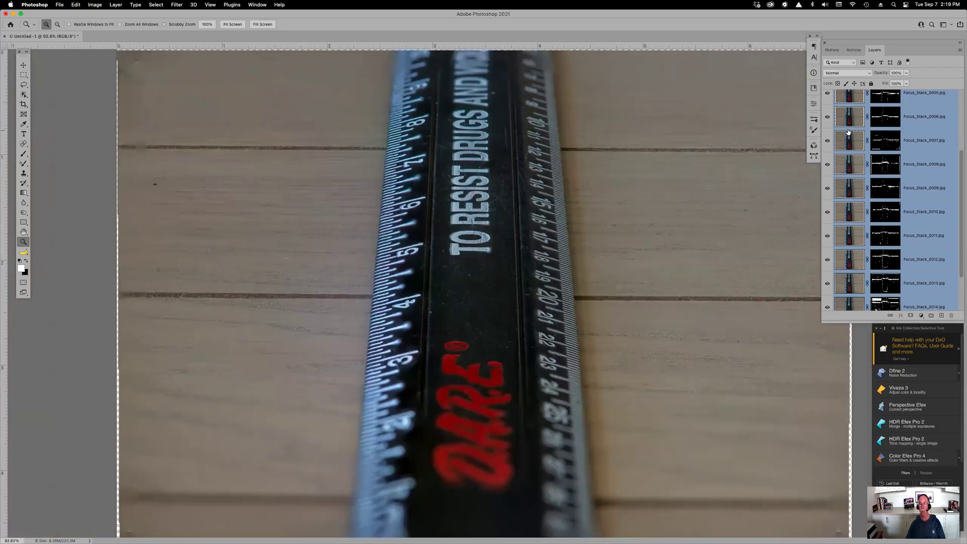
Show only the Focus_Stack_0016.jpg layer, and turn the layers from Focus_Stack_0015.jpg to Focus_Stack_0008.jpg back on one by one
scroll(895, 262, down, 3)
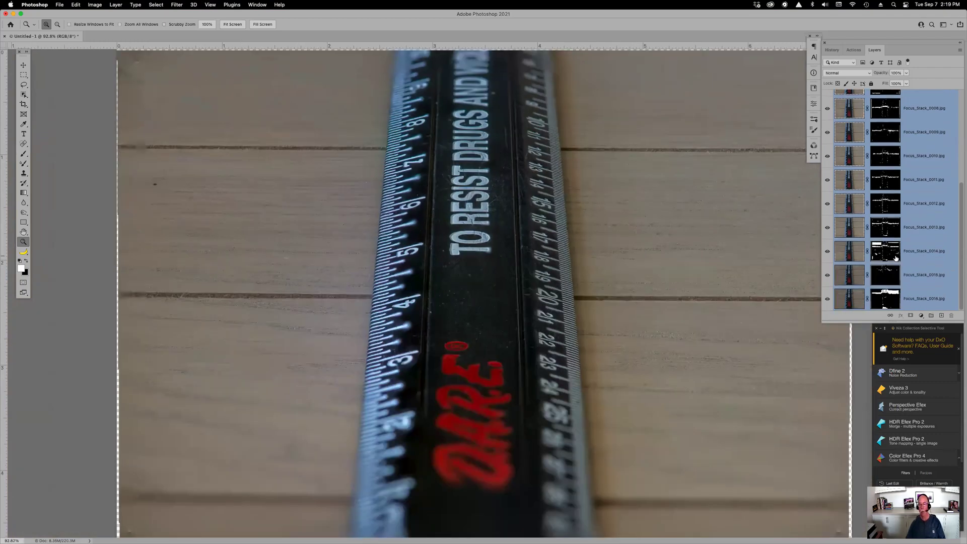
alt+click(827, 299)
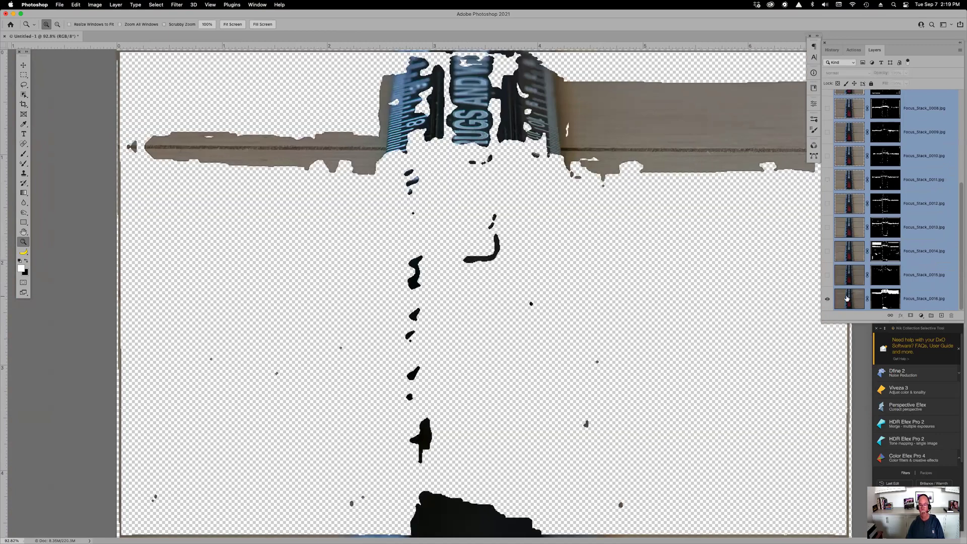
click(828, 275)
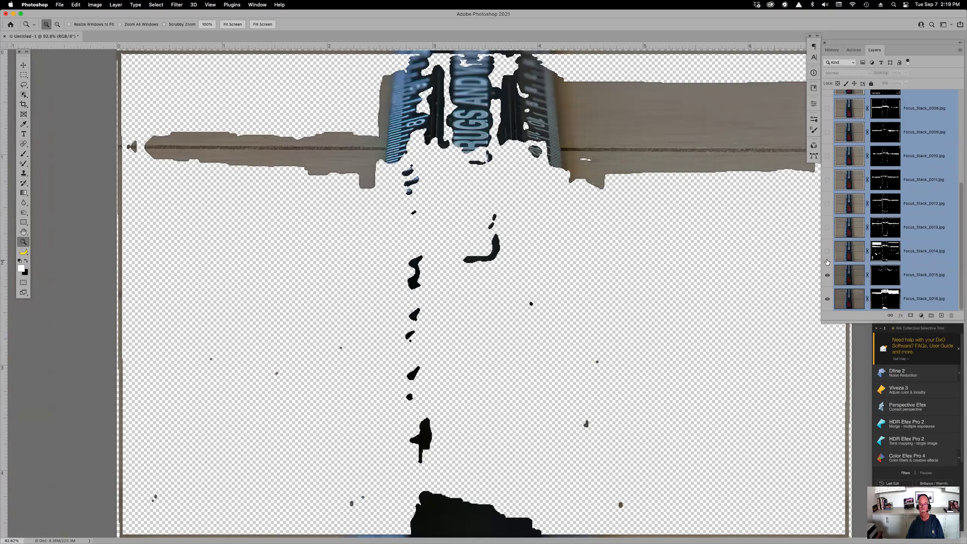
click(827, 252)
click(827, 228)
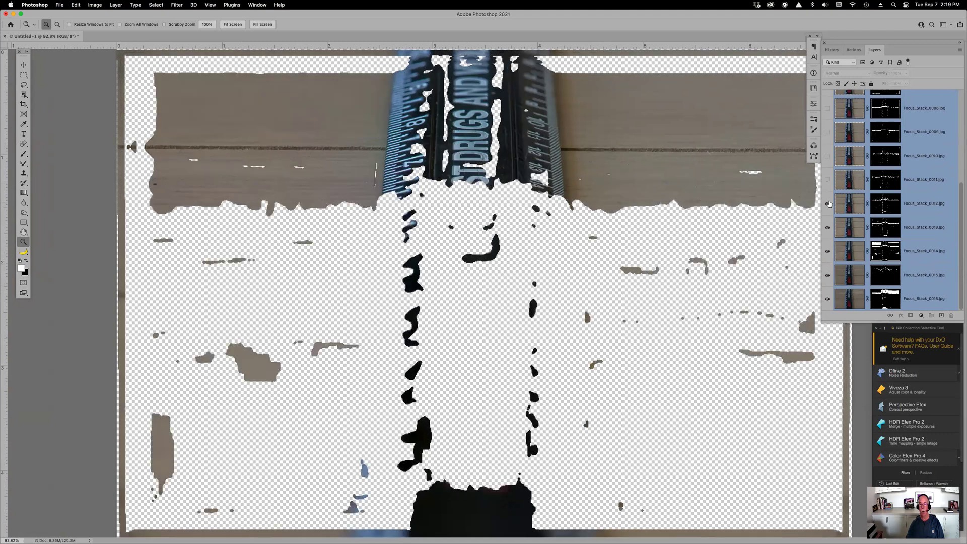
click(827, 203)
click(828, 180)
click(827, 156)
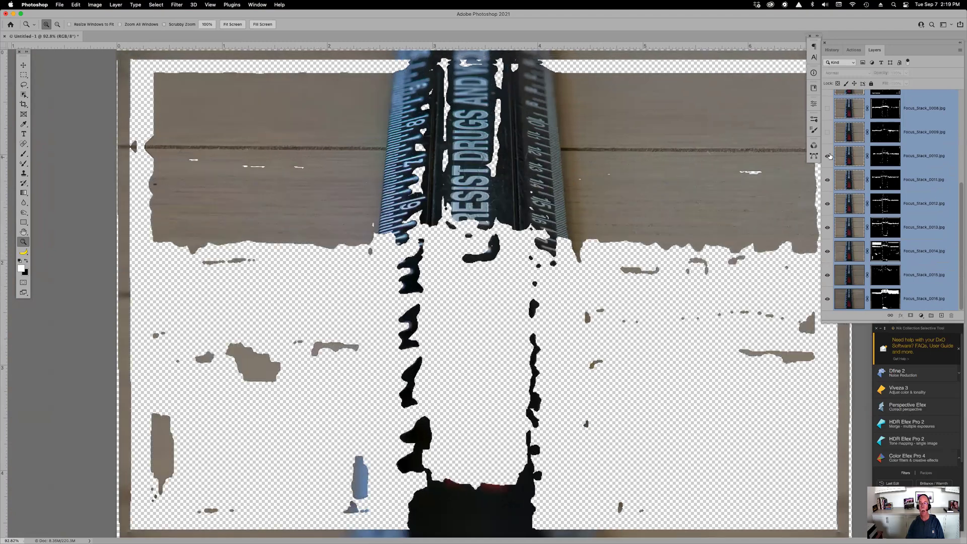
click(827, 132)
click(828, 108)
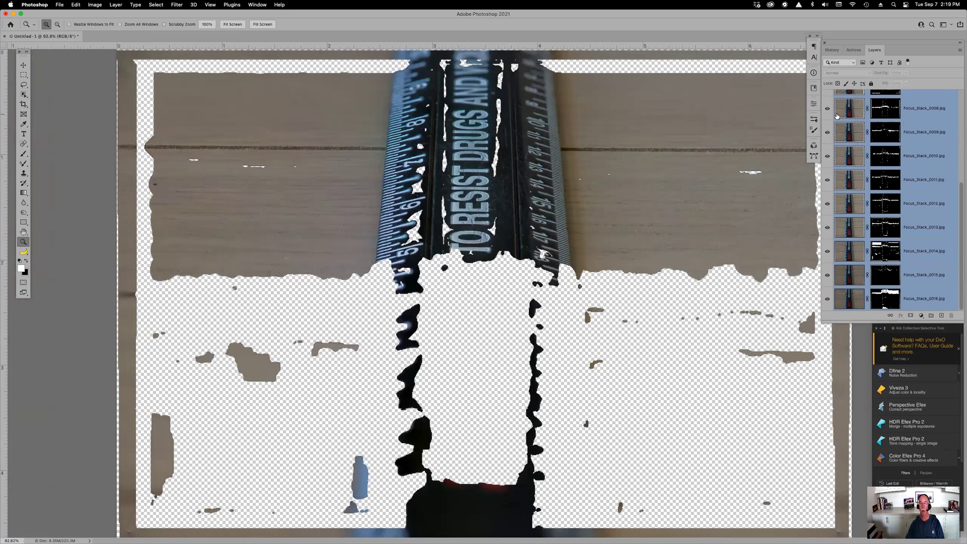
Turn the remaining layers from Focus_Stack_0007.jpg to Focus_Stack_0001.jpg back on one by one to rebuild the full blend
scroll(830, 172, up, 3)
click(828, 172)
click(827, 146)
click(827, 123)
click(828, 98)
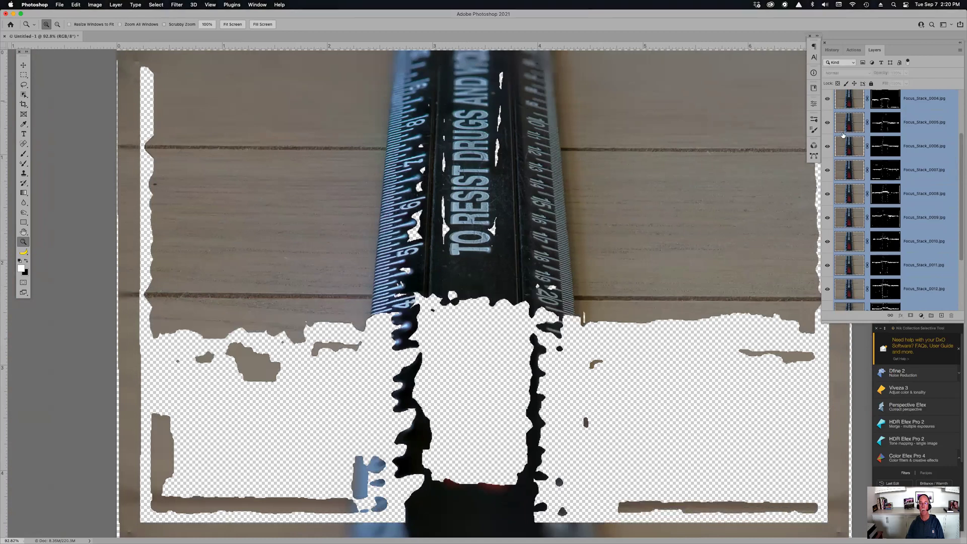
scroll(845, 150, up, 3)
click(827, 149)
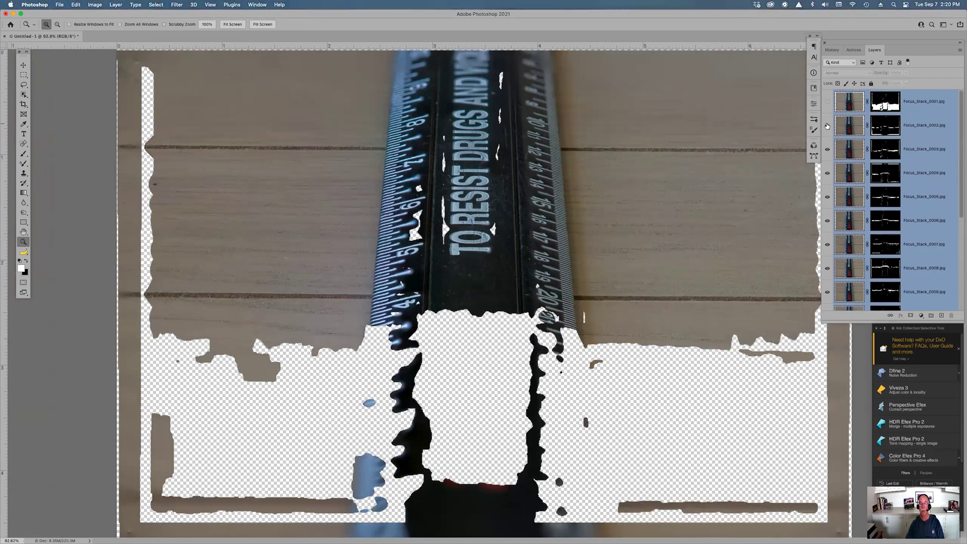
click(828, 125)
click(828, 102)
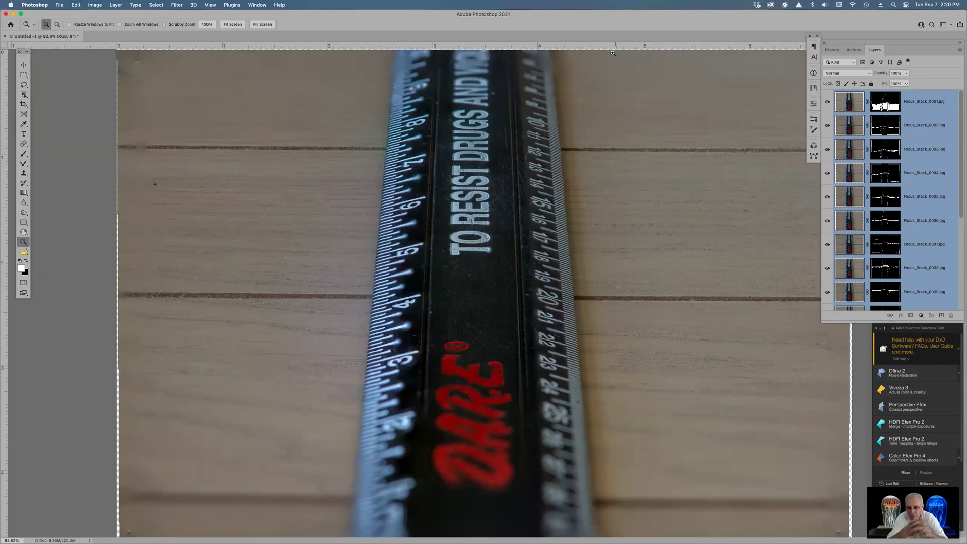
Review the Camera Data in the blended document's File Info at an enlarged window size, and dismiss the dialog
key(alt)
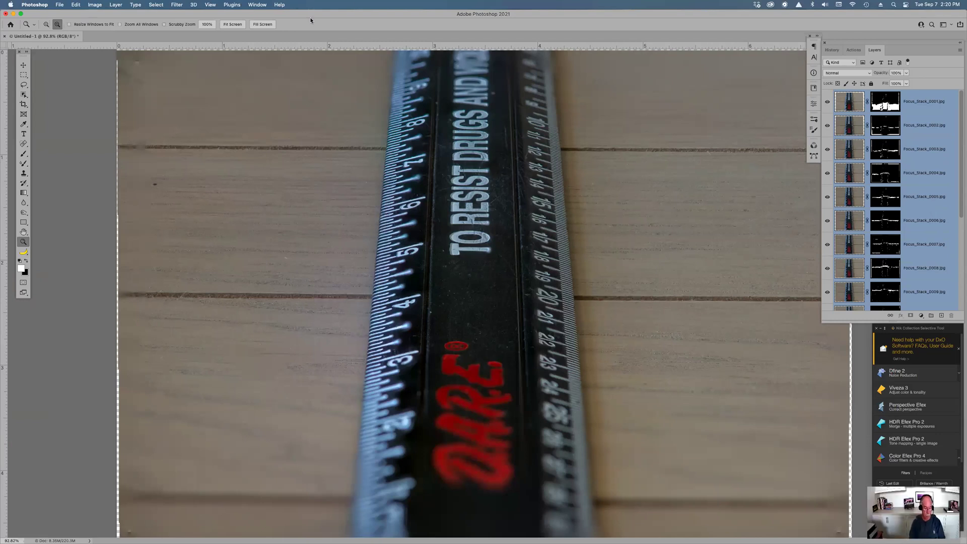
key(super+alt+shift+i)
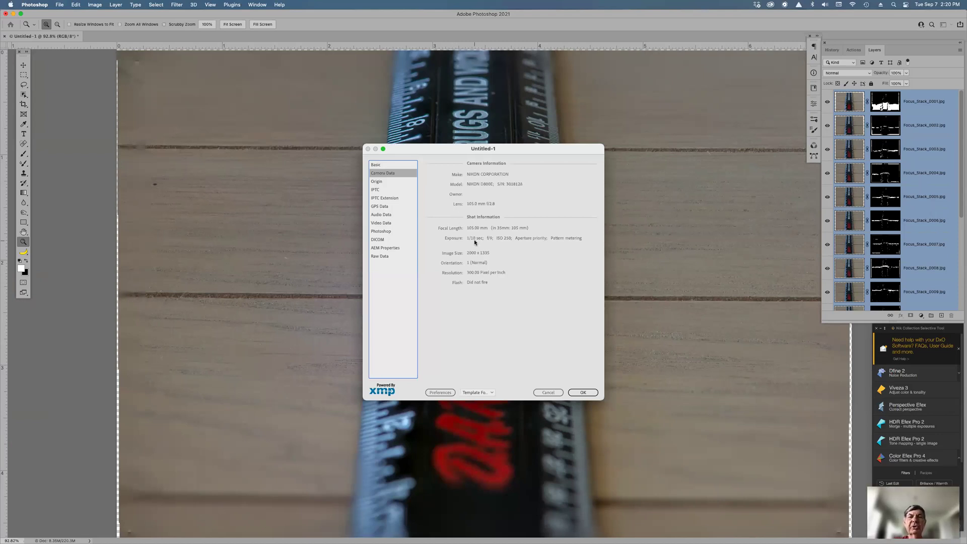
drag(572, 148, 770, 202)
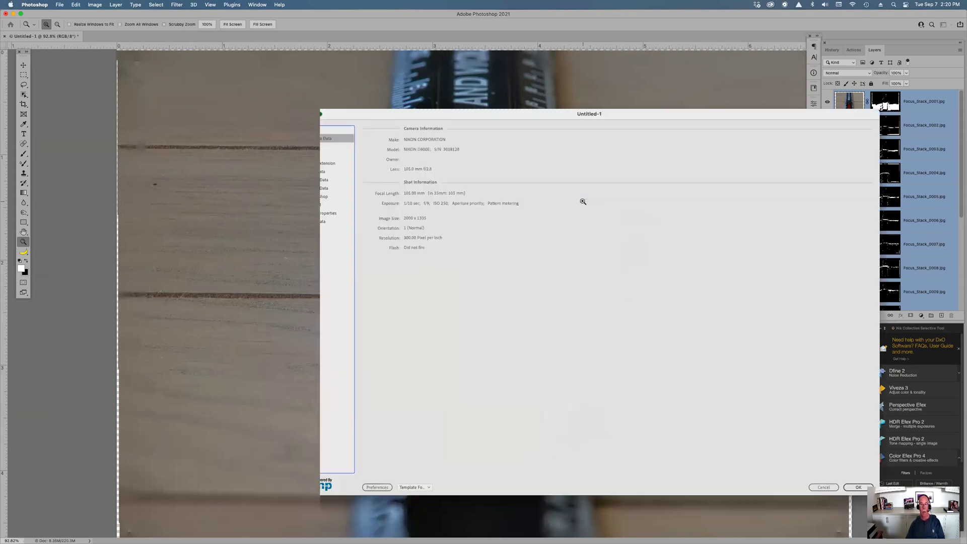
double_click(473, 114)
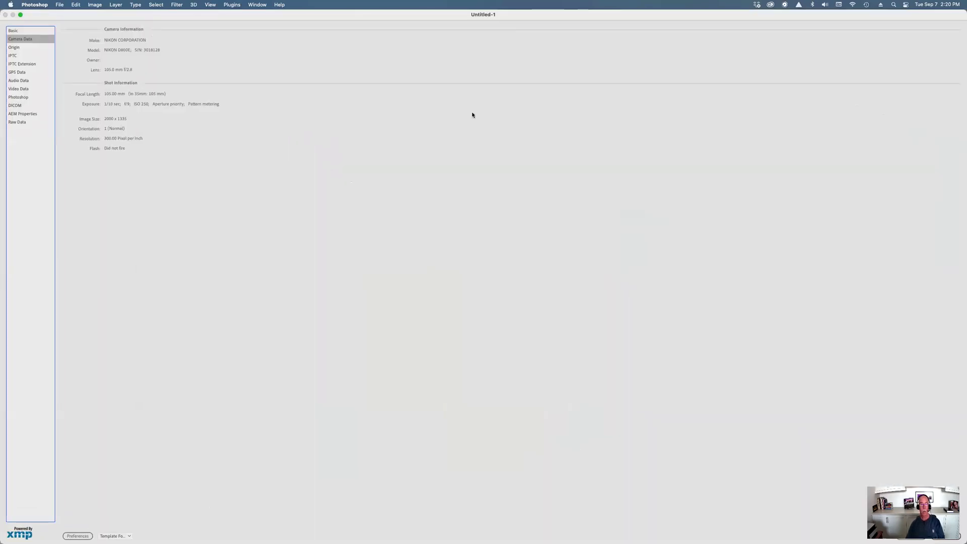
click(21, 15)
click(747, 444)
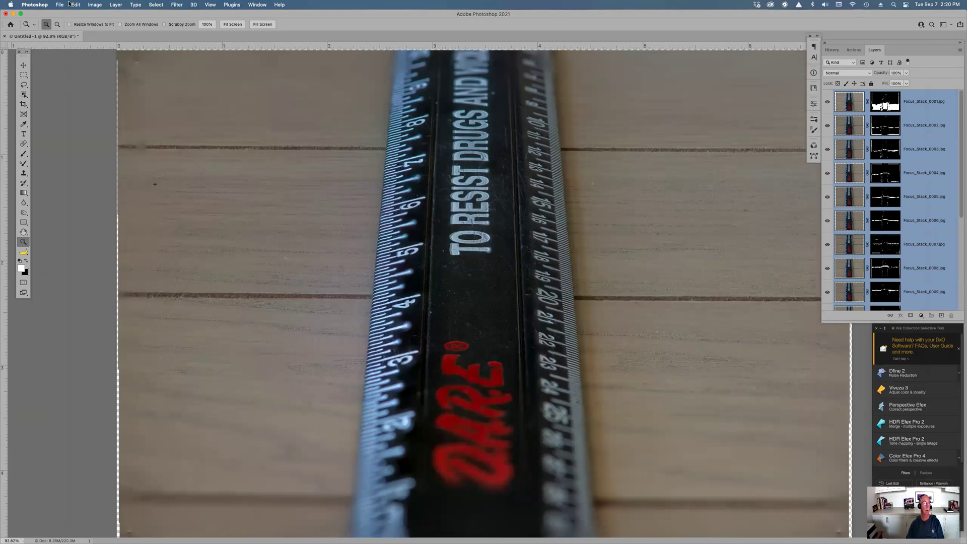
click(93, 4)
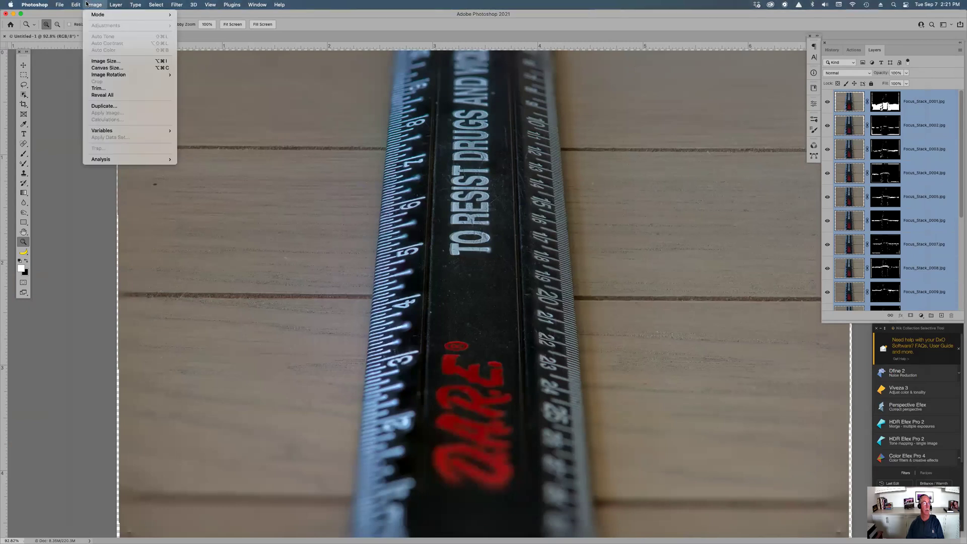
mouse_move(76, 4)
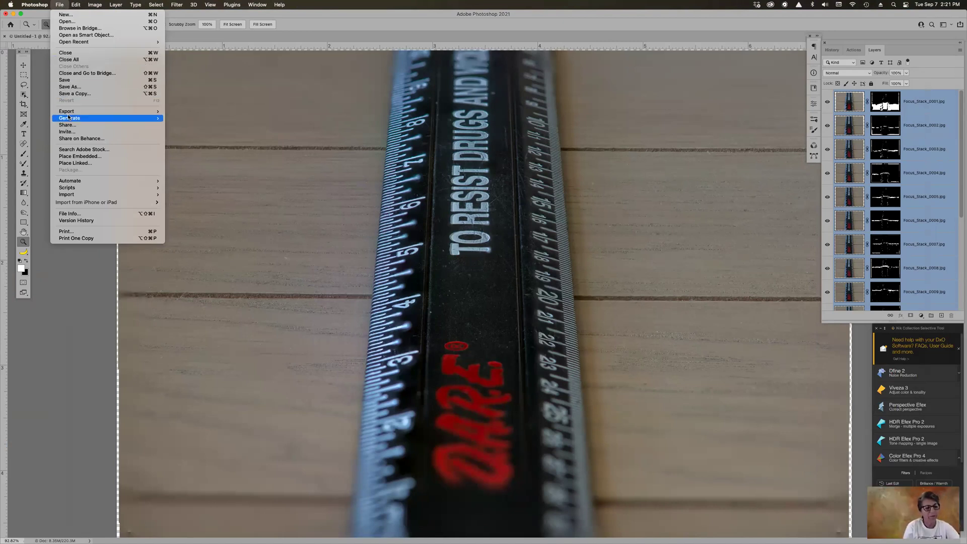
mouse_move(69, 118)
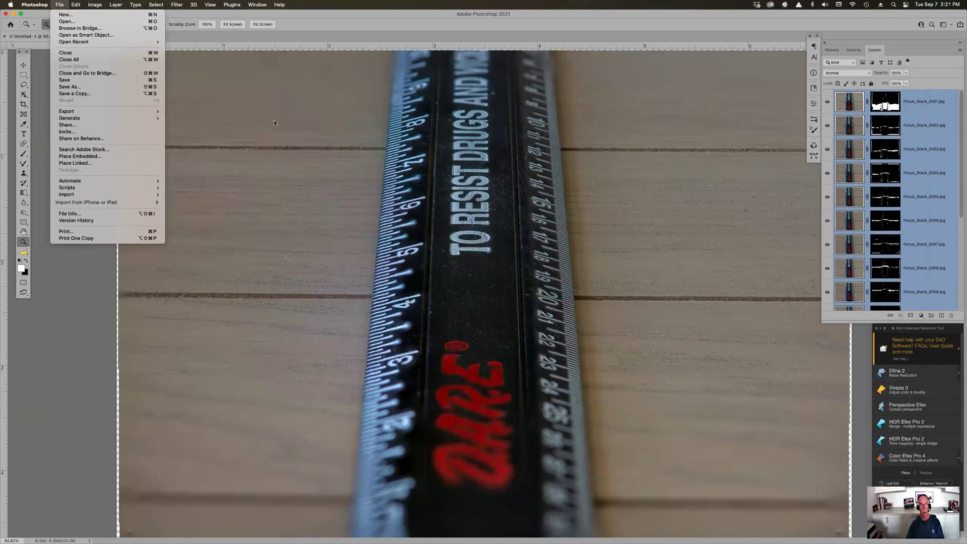
click(577, 4)
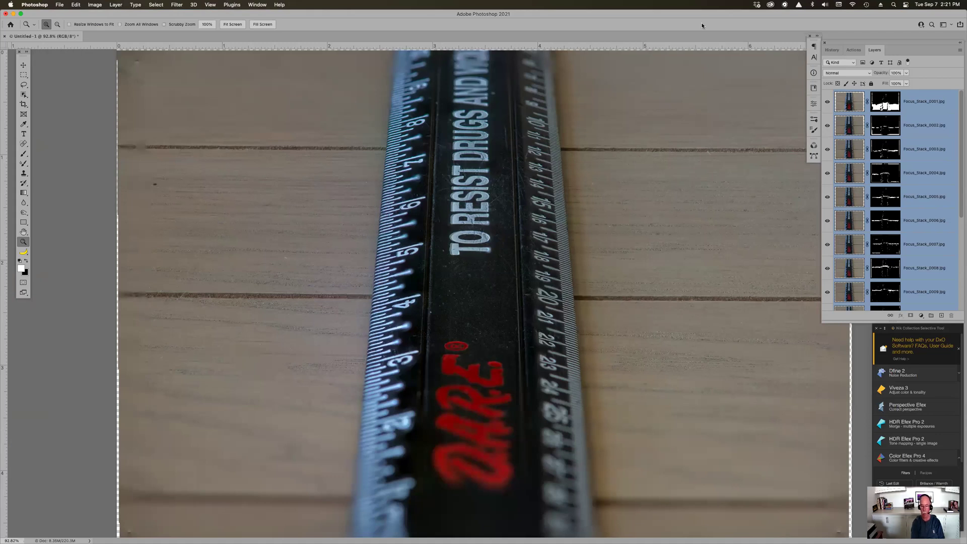
Check the Basic and Camera Data pages of the document's File Info, and close it without changes
key(super+alt+shift+i)
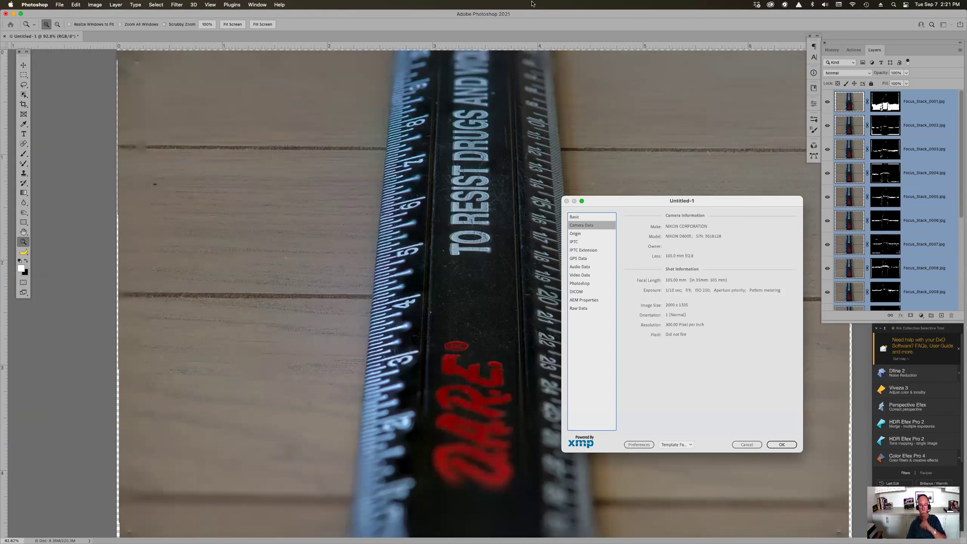
click(592, 217)
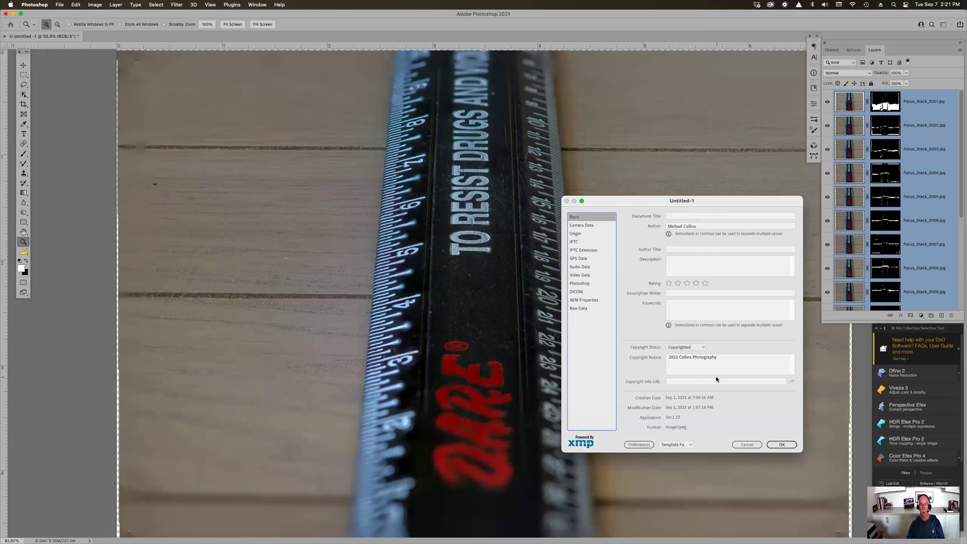
click(594, 225)
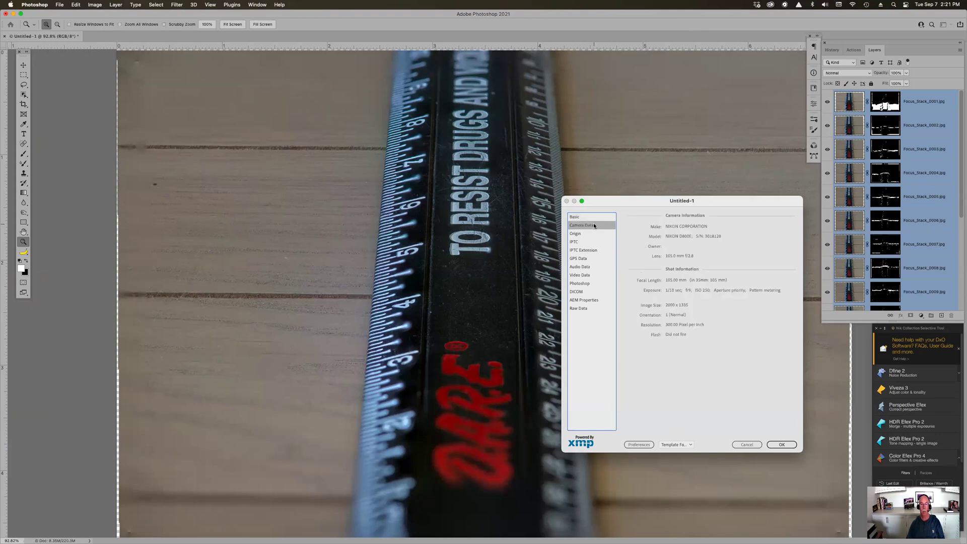
click(749, 445)
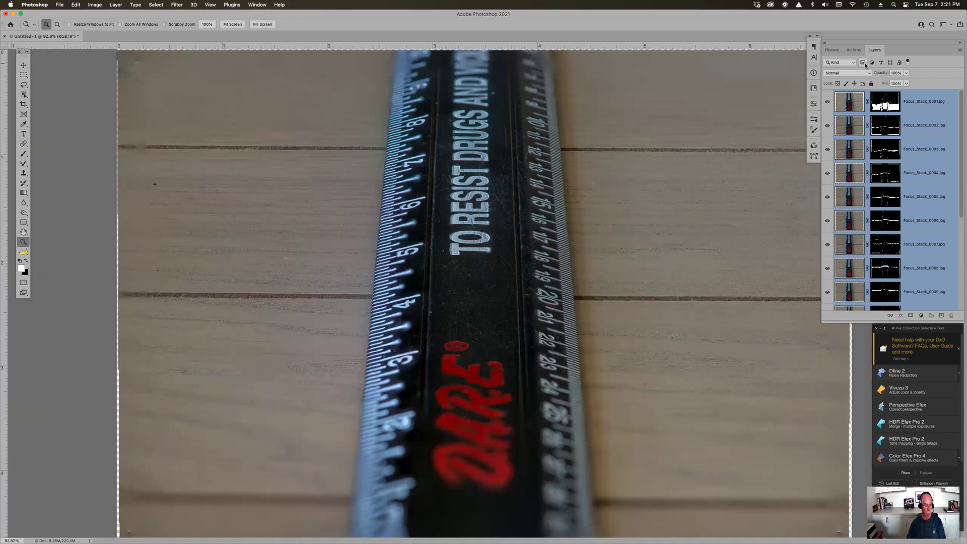
Close the blended Untitled-1 document without saving it, and switch to Adobe Bridge
key(super+w)
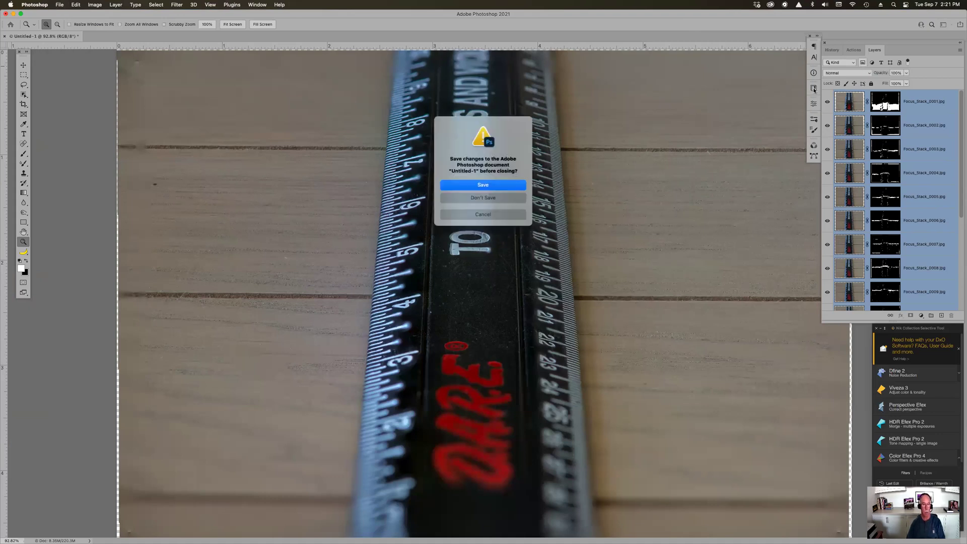
click(492, 198)
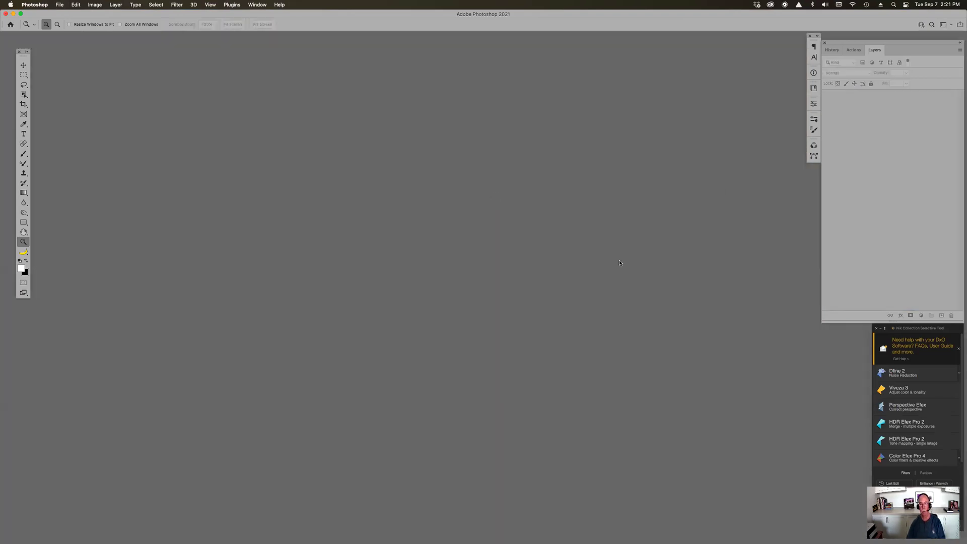
key(super+Tab)
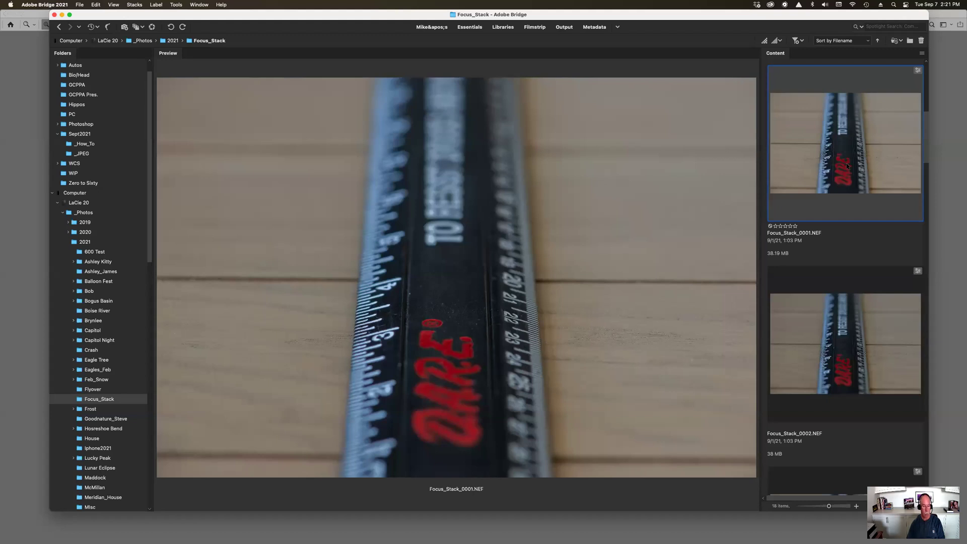
Open the _JPEG subfolder of the Focus_Stack folder in Bridge
key(super+a)
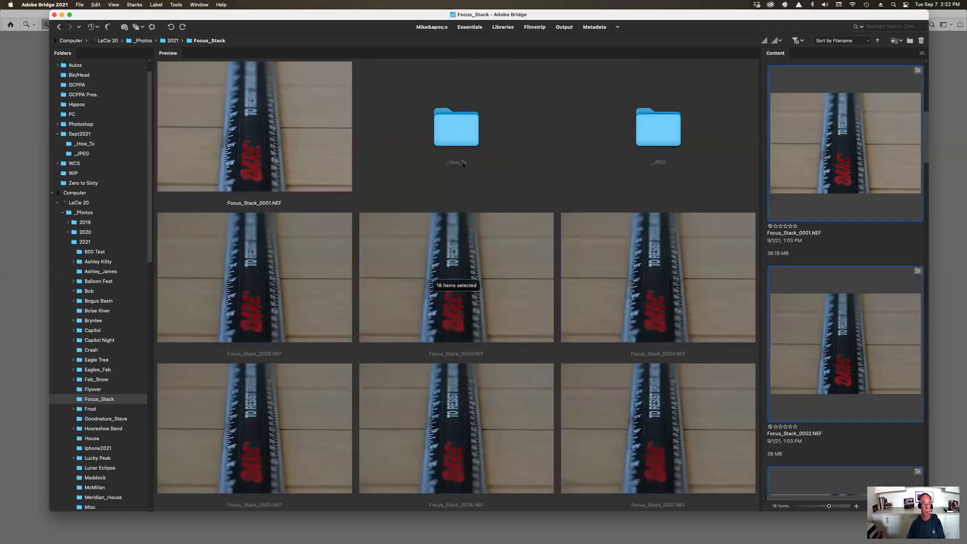
click(452, 127)
click(644, 126)
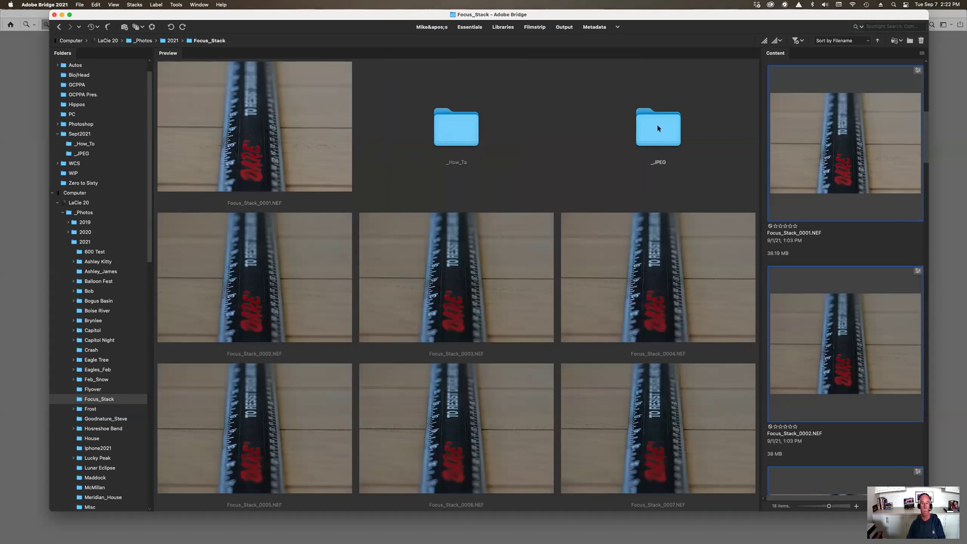
click(812, 142)
scroll(832, 226, up, 5)
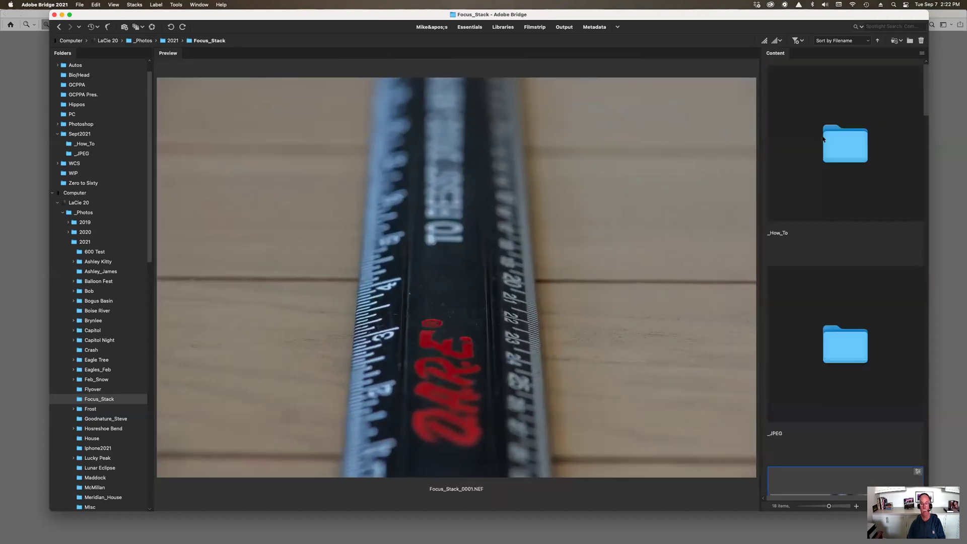
double_click(848, 351)
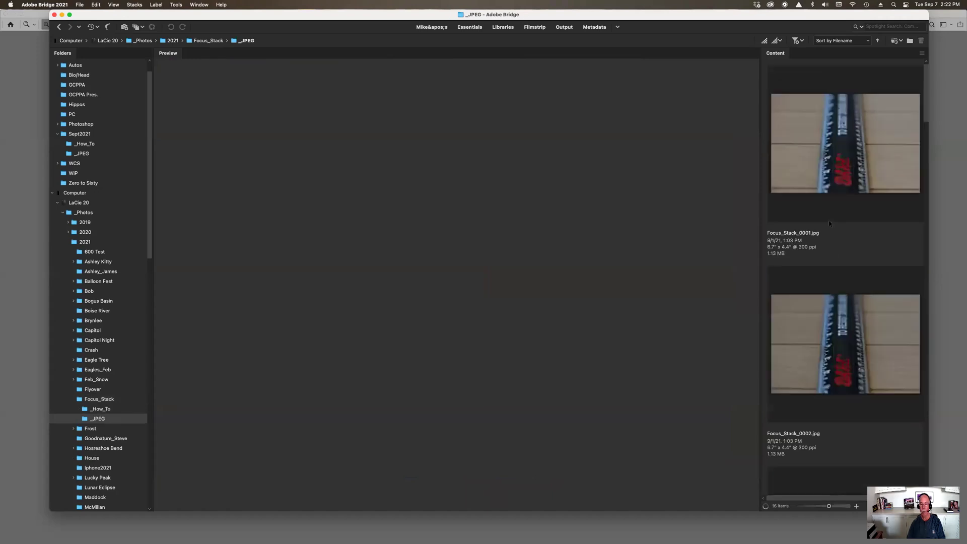
Load all sixteen JPEGs of the _JPEG folder into Photoshop layers, agreeing to queue the command
click(828, 150)
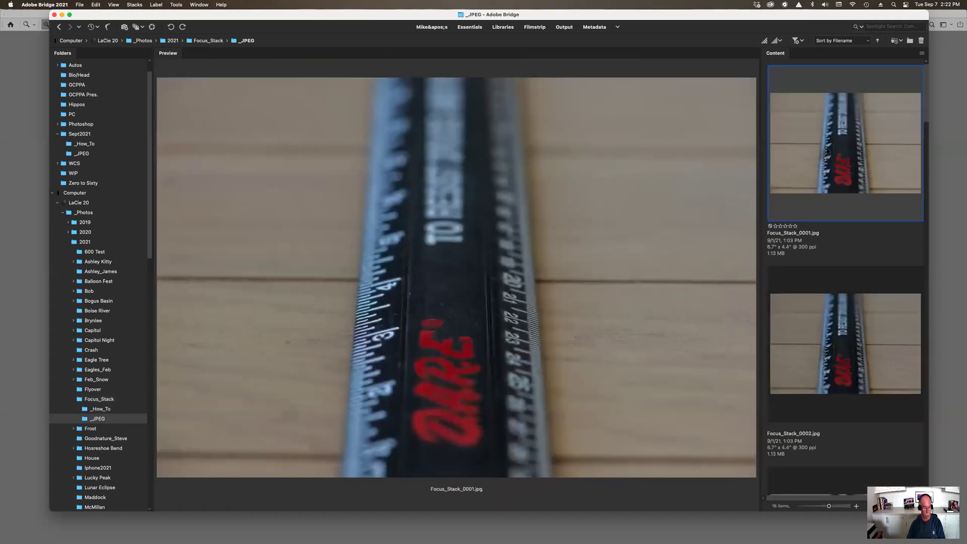
key(super+a)
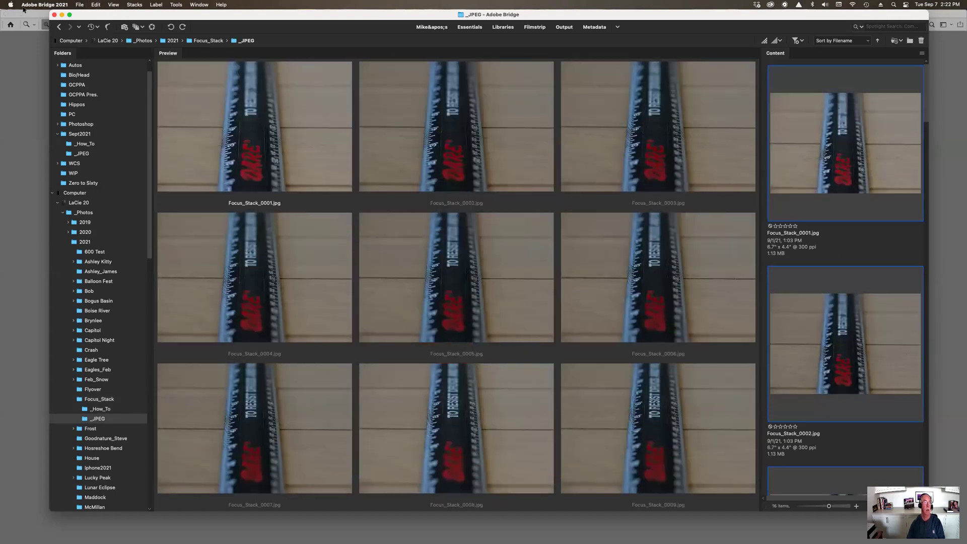
click(156, 5)
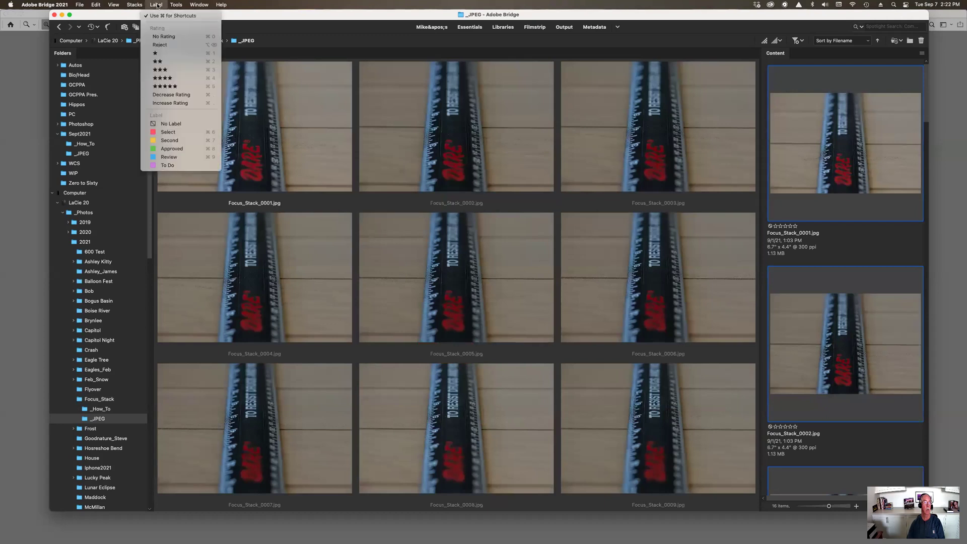
mouse_move(194, 103)
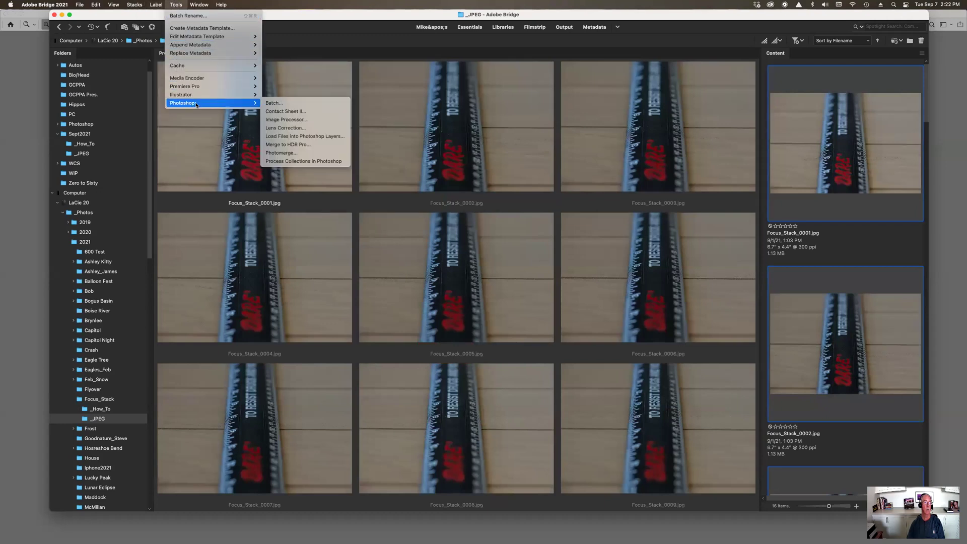
click(321, 137)
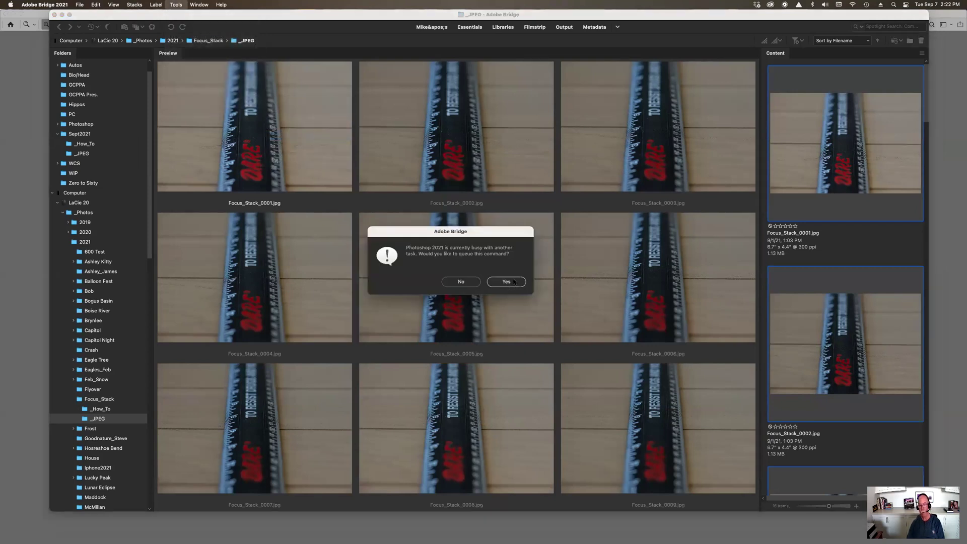
click(514, 282)
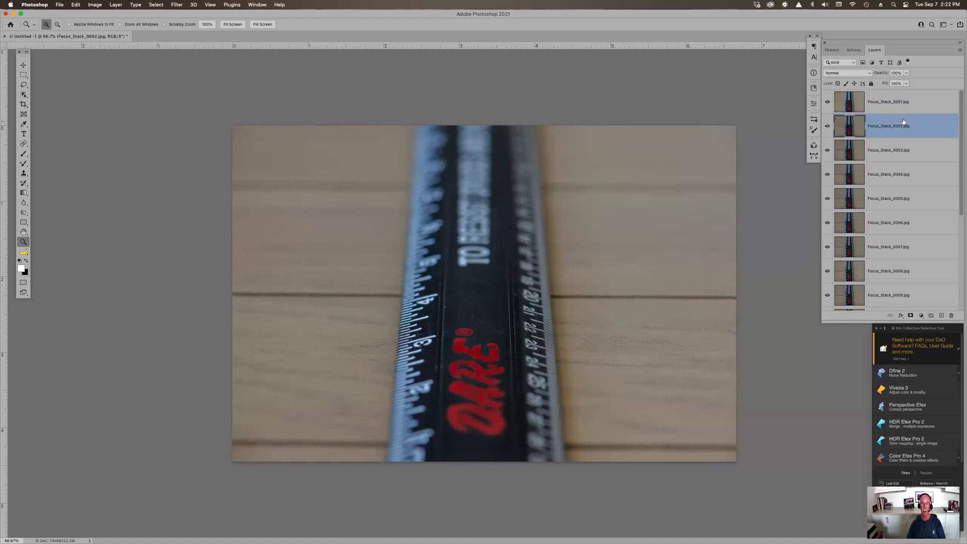
Hide the layers Focus_Stack_0001.jpg to Focus_Stack_0014.jpg one at a time to examine how the focus point shifts along the ruler
click(827, 102)
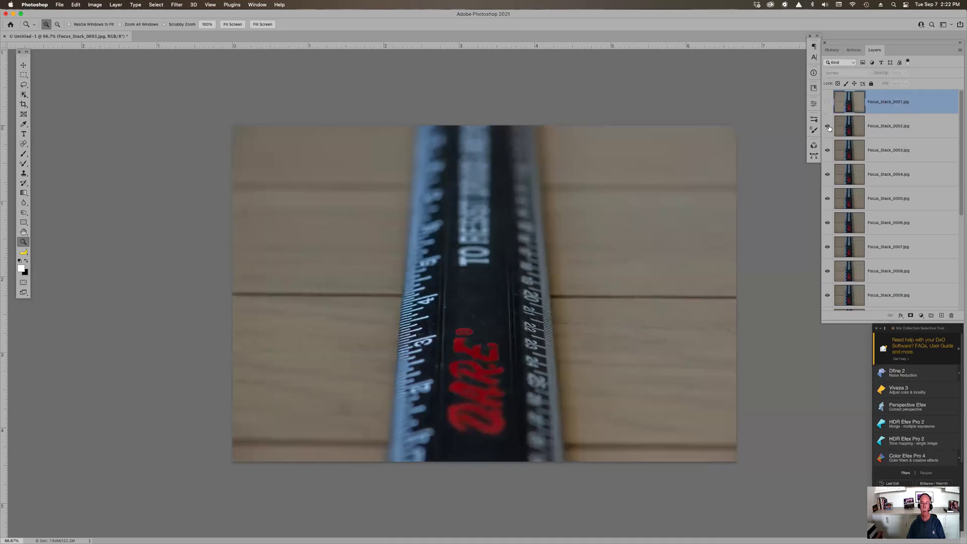
click(828, 126)
click(827, 150)
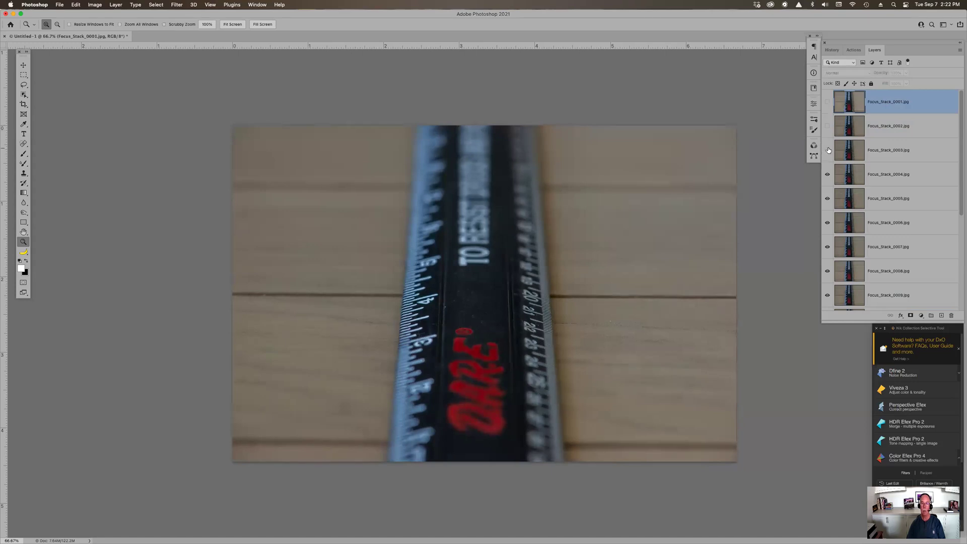
click(827, 174)
click(828, 199)
click(828, 223)
click(827, 247)
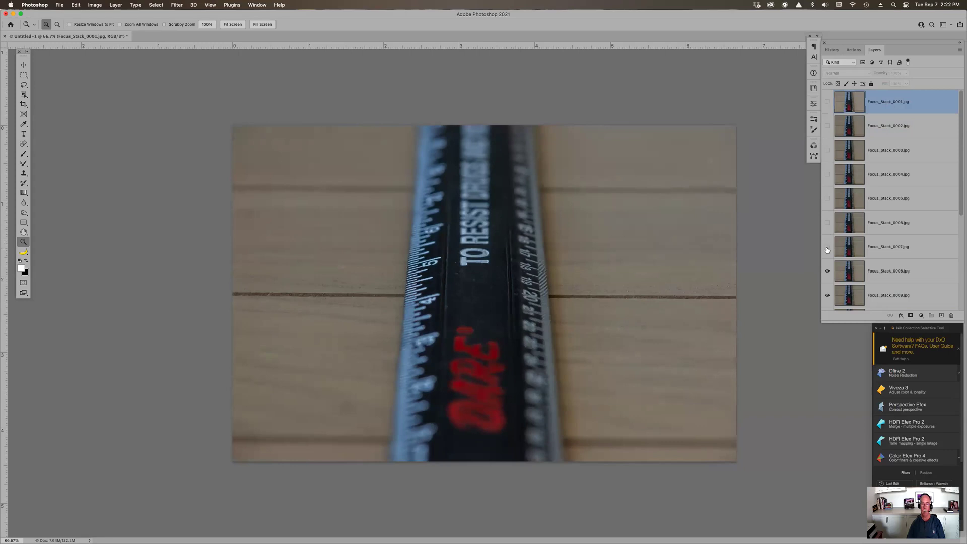
click(827, 271)
click(828, 295)
scroll(833, 279, down, 1)
scroll(833, 278, down, 5)
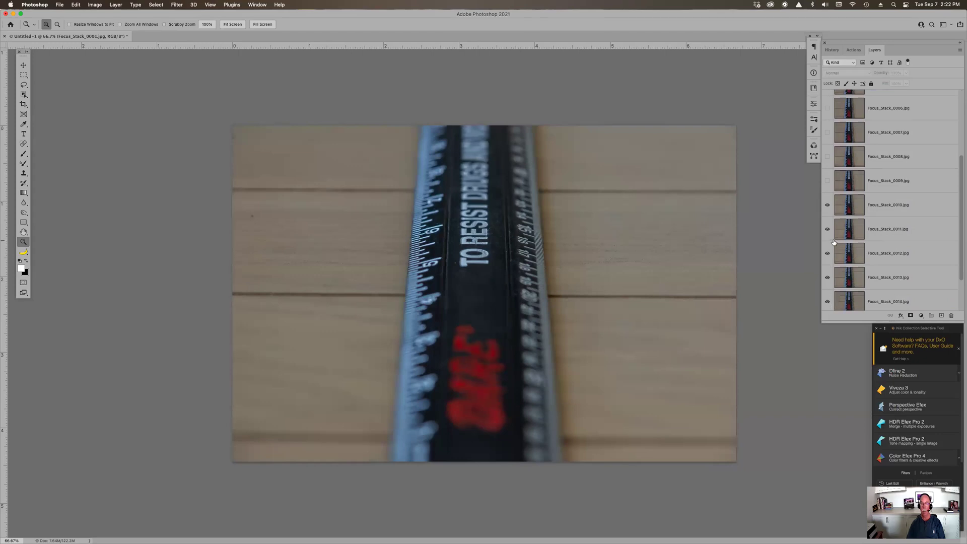
click(828, 205)
click(828, 229)
click(828, 253)
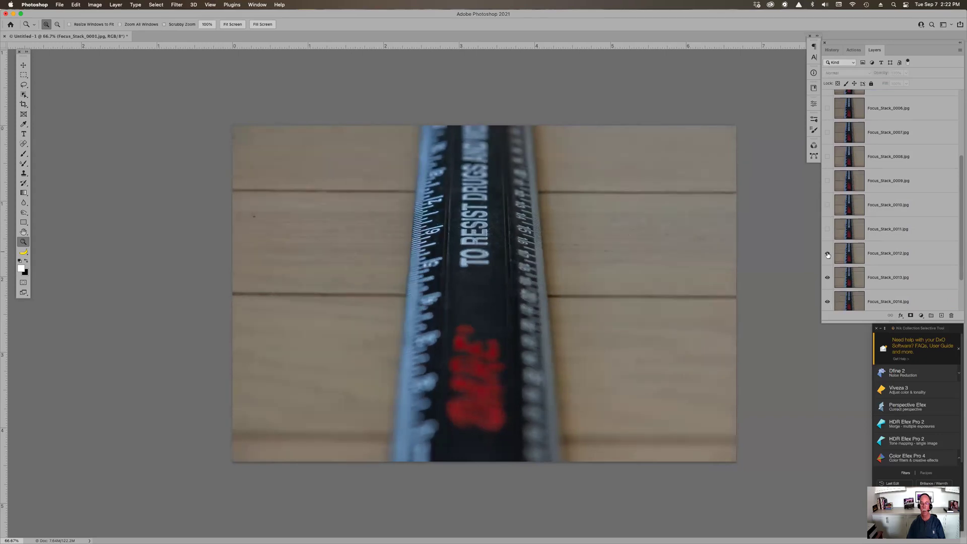
click(827, 277)
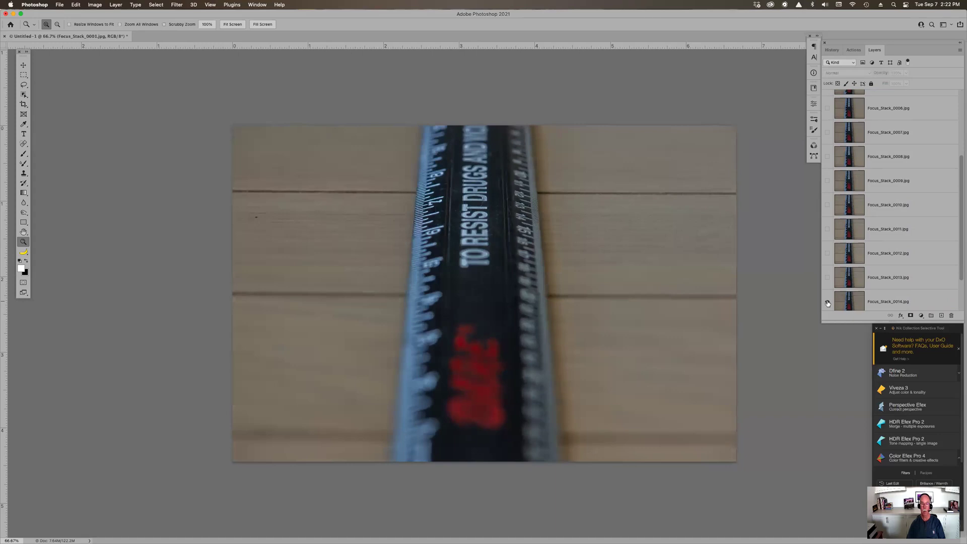
click(828, 302)
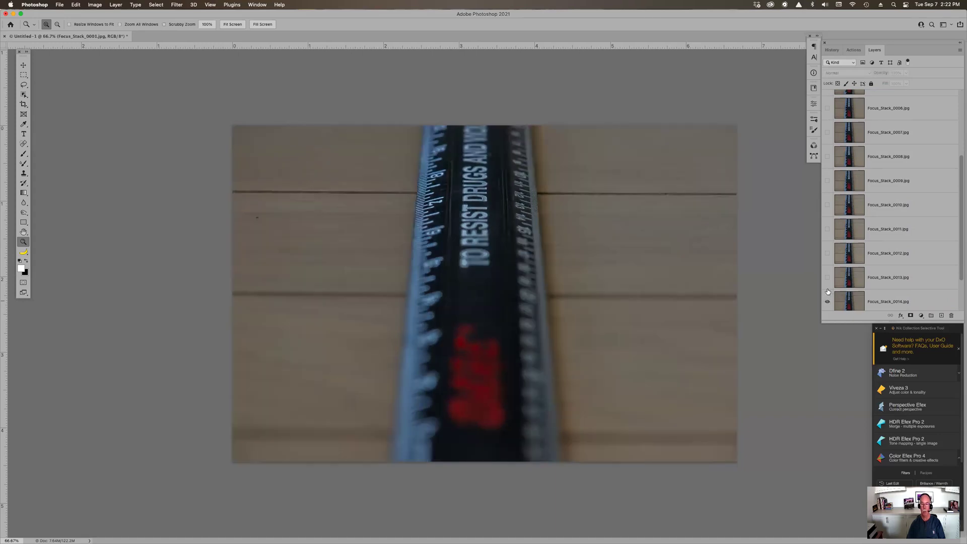
Show the hidden layers again one at a time, from Focus_Stack_0014.jpg back up to Focus_Stack_0001.jpg
click(827, 301)
click(827, 277)
click(828, 253)
click(827, 229)
click(827, 205)
click(828, 181)
click(828, 156)
click(827, 133)
click(827, 108)
scroll(836, 112, up, 2)
click(827, 137)
click(827, 113)
scroll(833, 118, up, 3)
click(827, 151)
click(827, 126)
click(827, 102)
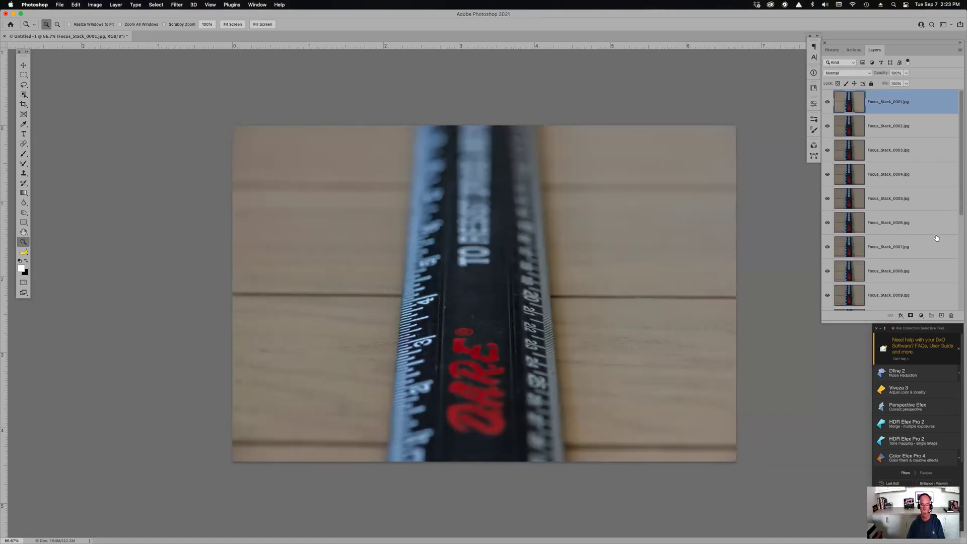
Select all layers from Focus_Stack_0001.jpg to Focus_Stack_0016.jpg and auto-align them with the Auto projection
scroll(936, 236, down, 5)
scroll(918, 272, up, 4)
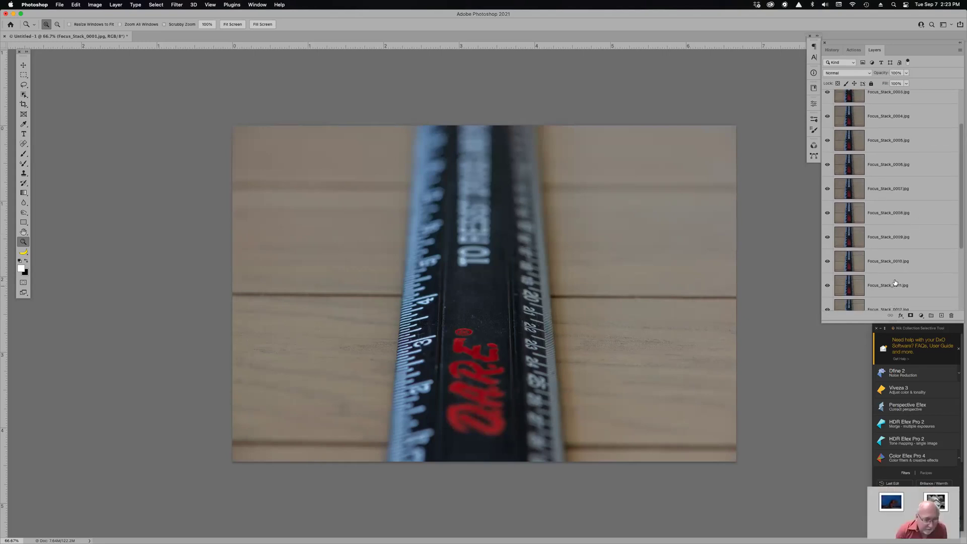
scroll(895, 214, down, 5)
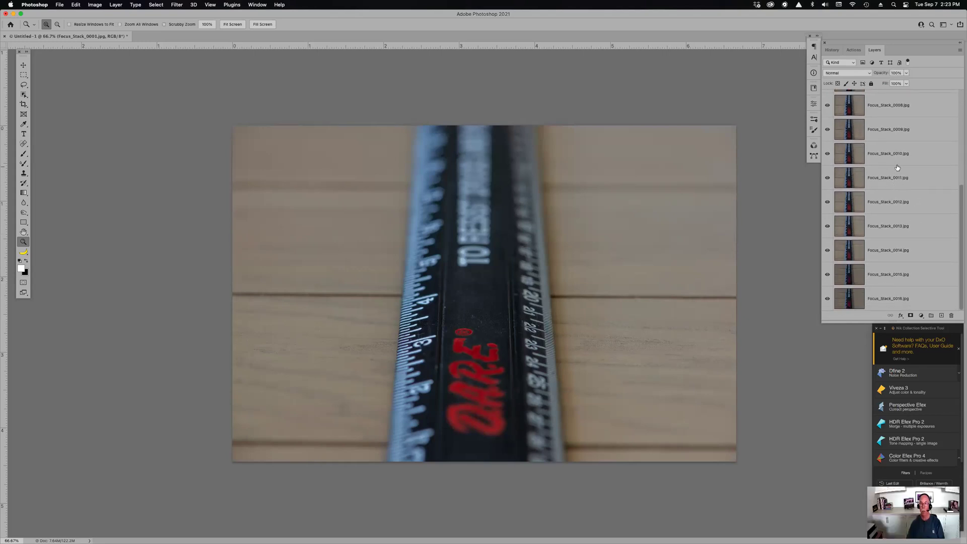
scroll(898, 171, up, 3)
scroll(900, 156, down, 3)
shift+click(896, 299)
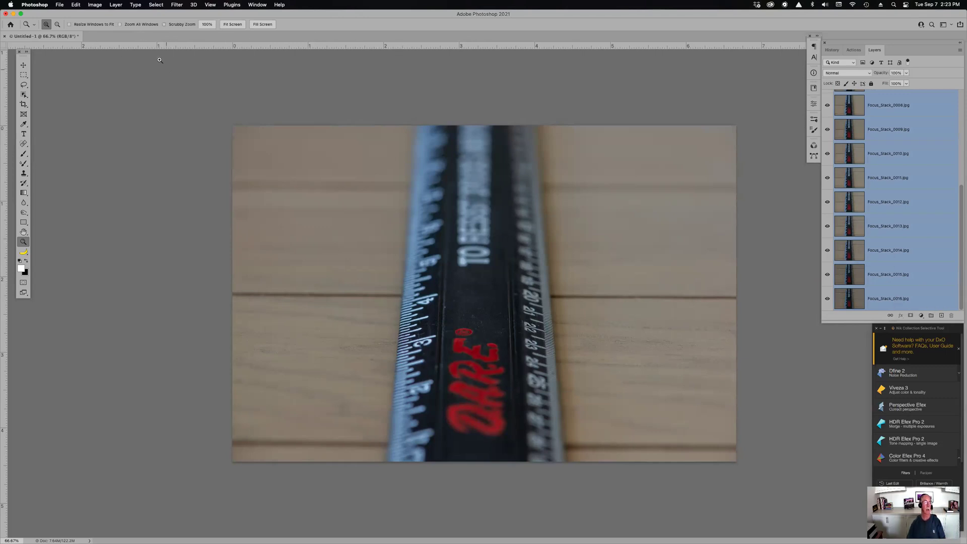
click(75, 5)
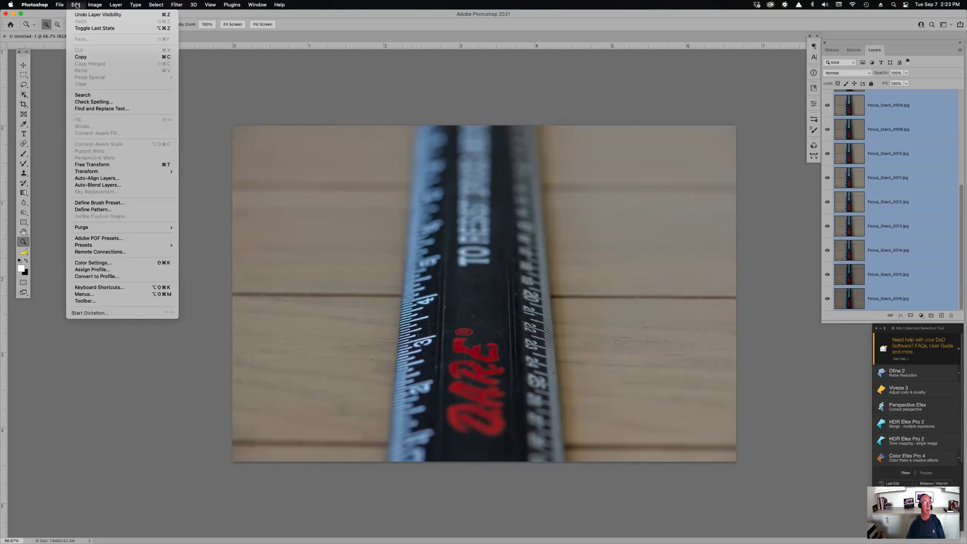
click(114, 179)
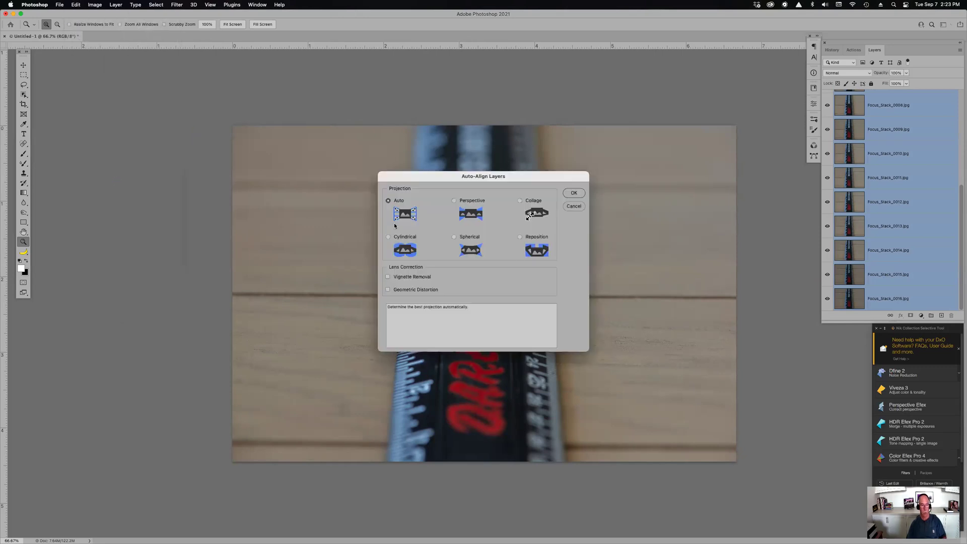
click(578, 196)
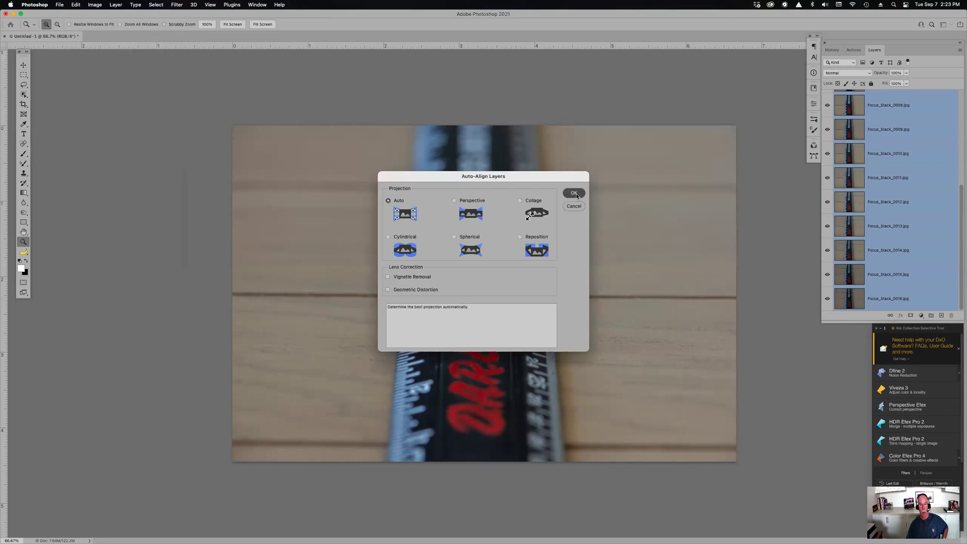
key(XF86AudioRaiseVolume)
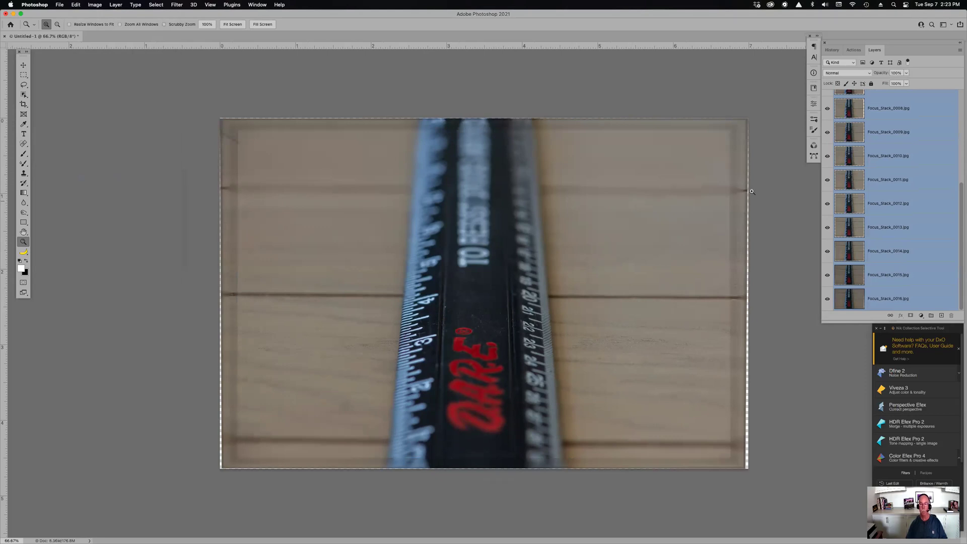
Auto-blend the aligned layers with the Stack Images method and Seamless Tones and Colors on, without content-aware fill of transparent areas
click(96, 4)
mouse_move(76, 4)
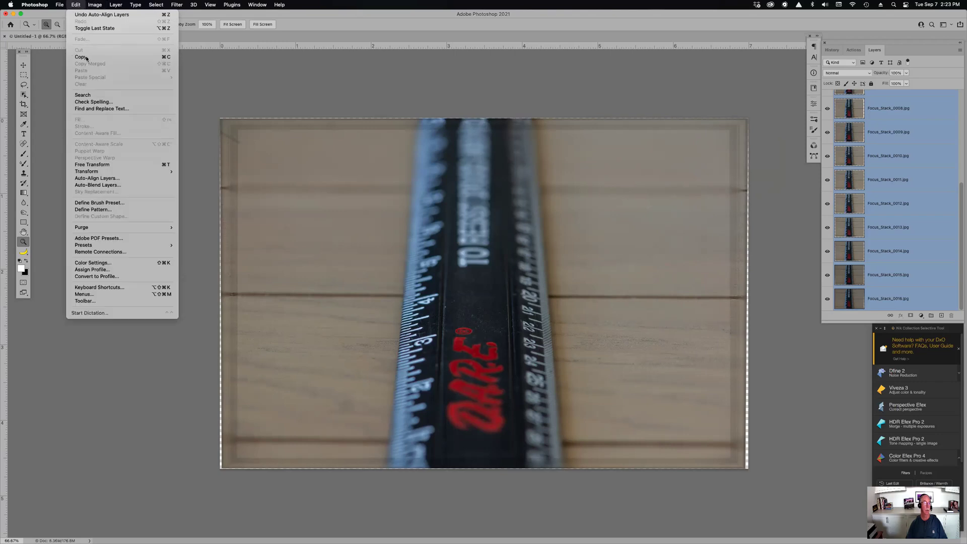
click(111, 187)
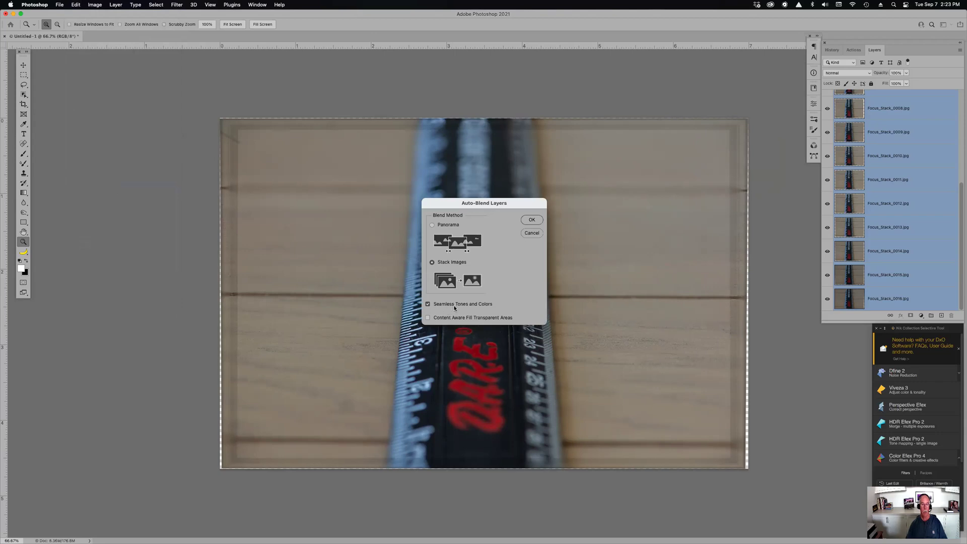
click(531, 220)
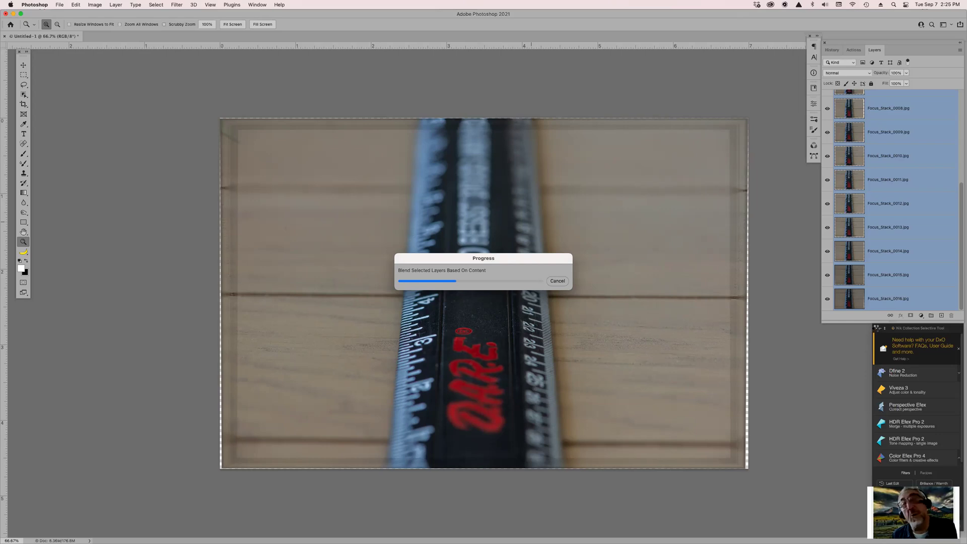
Close the floating Nik Collection Selective Tool and examine the masks of the blended layers up to Focus_Stack_0001.jpg
click(876, 328)
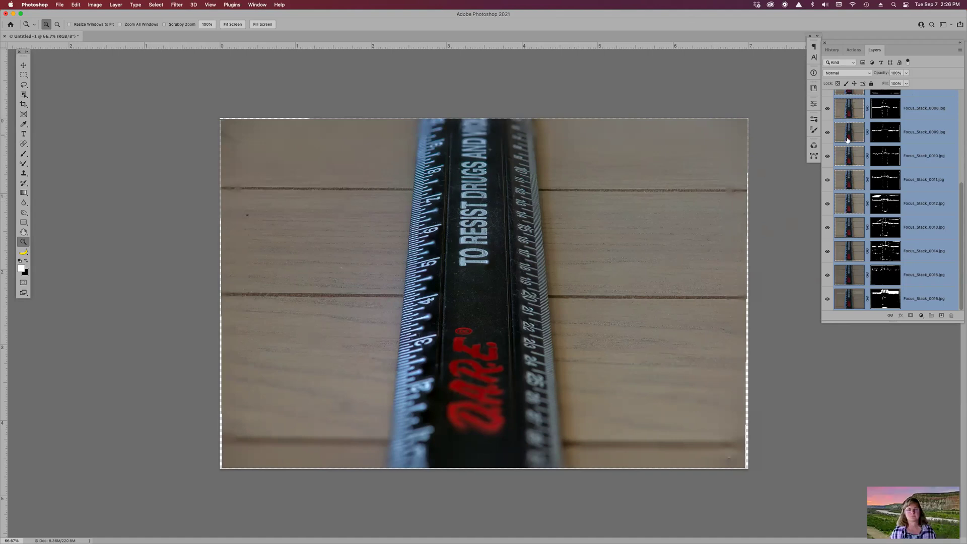
scroll(913, 163, up, 5)
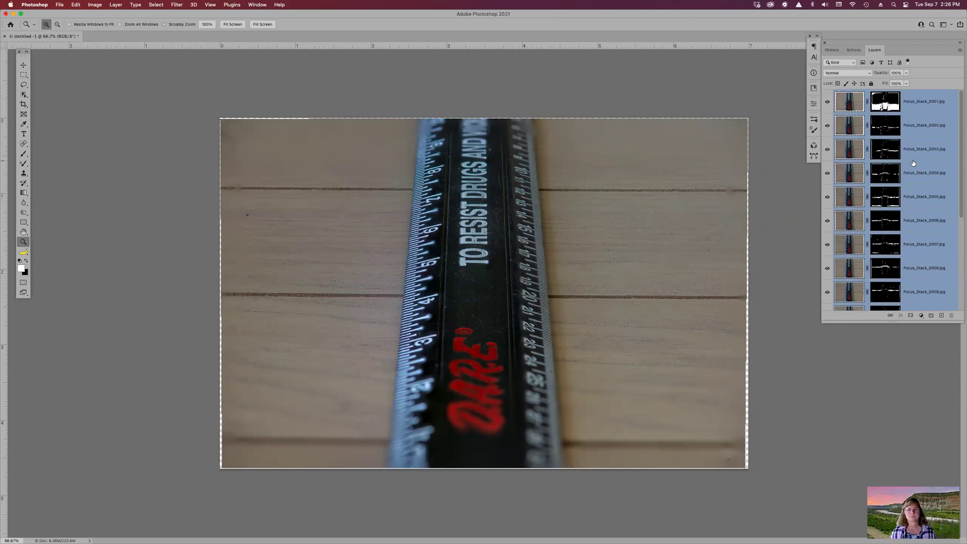
Revert the document to the last New Layer from File state in its history
click(836, 53)
scroll(865, 150, up, 8)
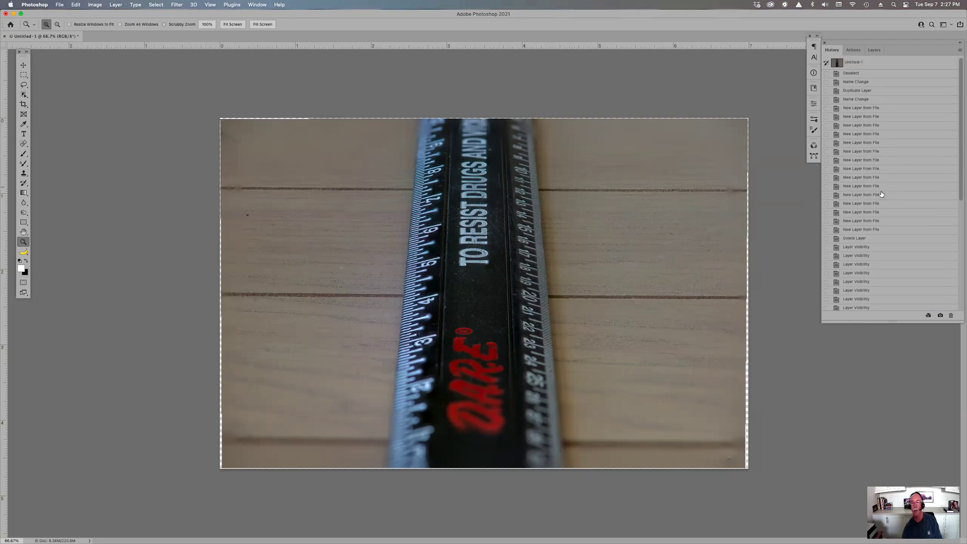
click(862, 231)
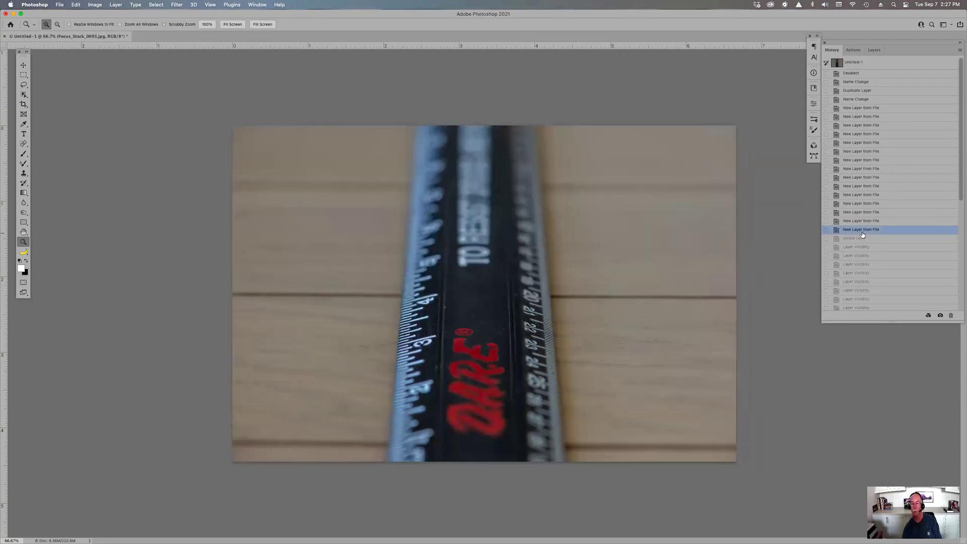
Delete the empty Load Layers layer at the bottom of the layer stack
click(874, 50)
scroll(895, 207, down, 5)
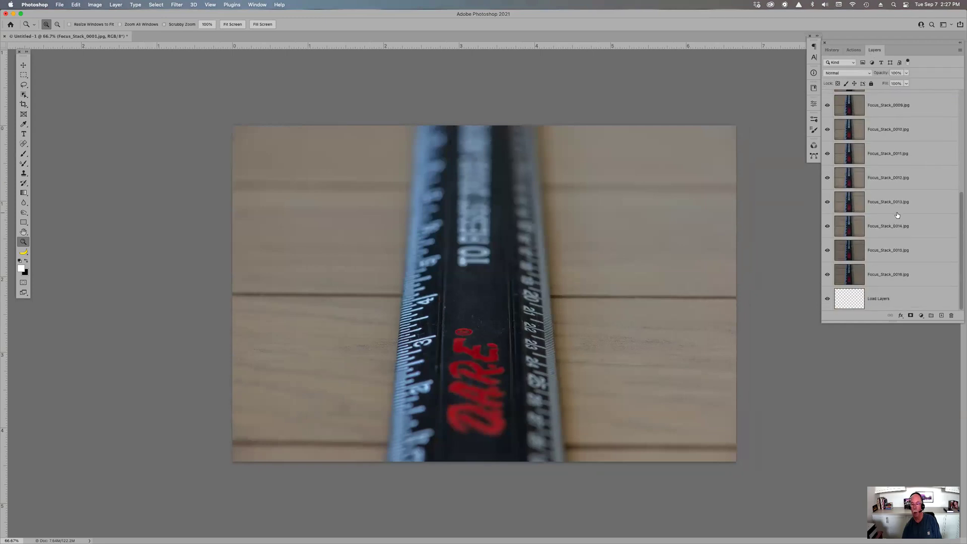
click(898, 299)
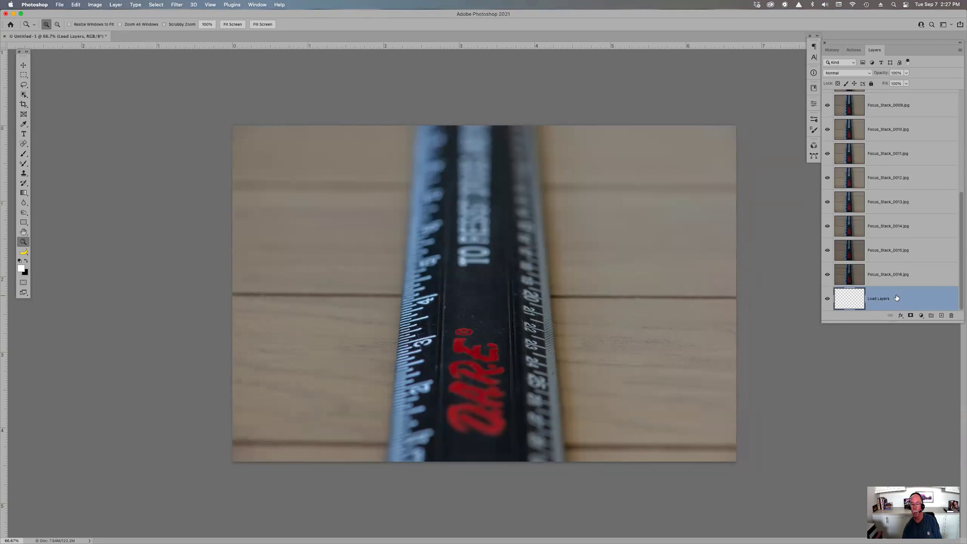
click(953, 316)
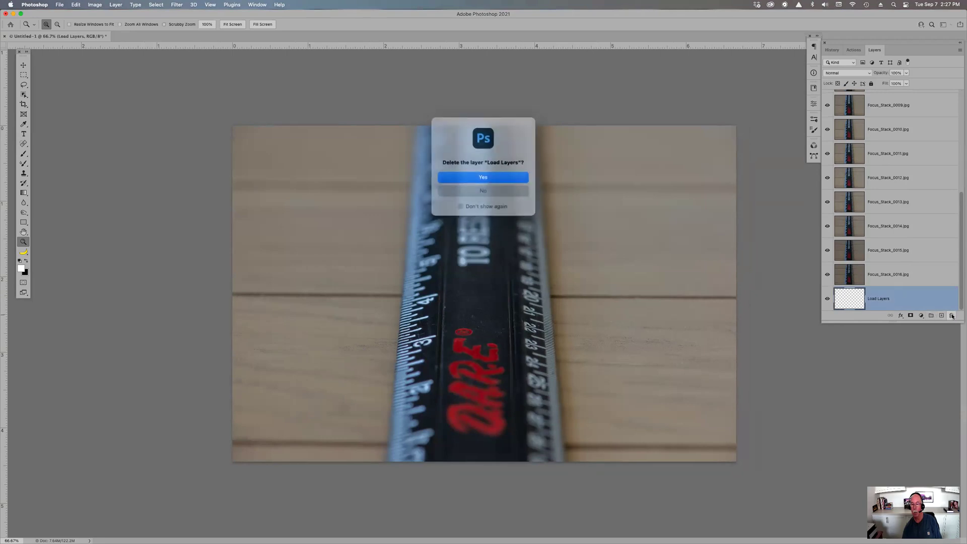
click(512, 176)
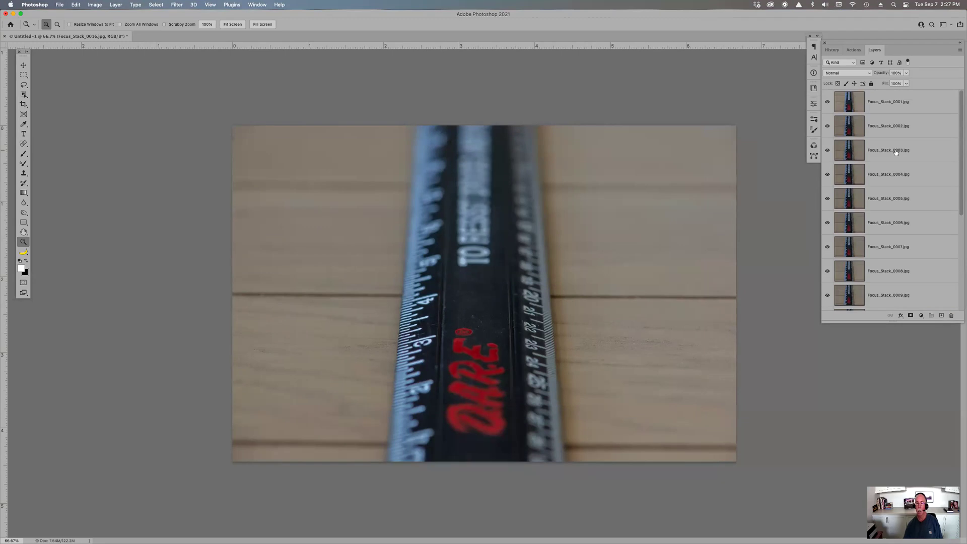
Select all layers from Focus_Stack_0016.jpg up to Focus_Stack_0001.jpg
shift+click(906, 102)
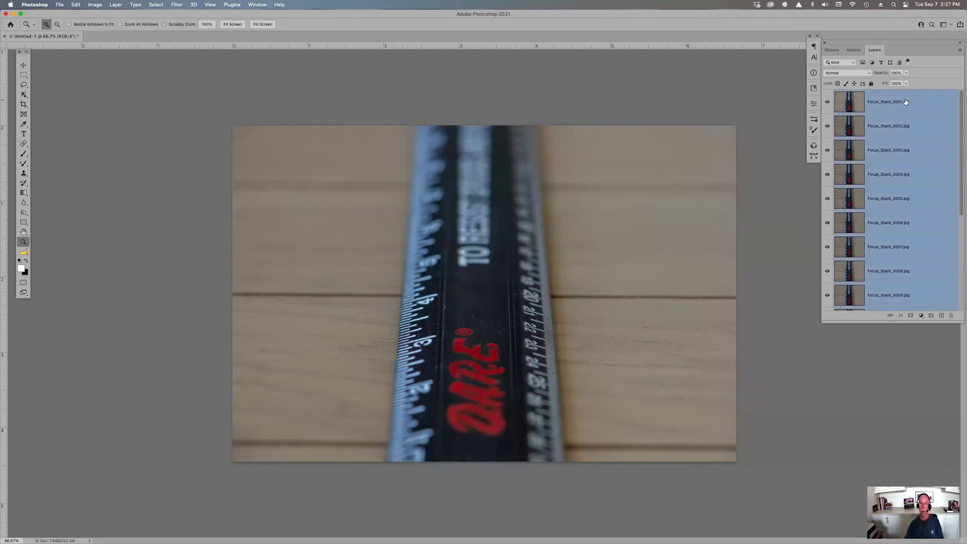
click(77, 5)
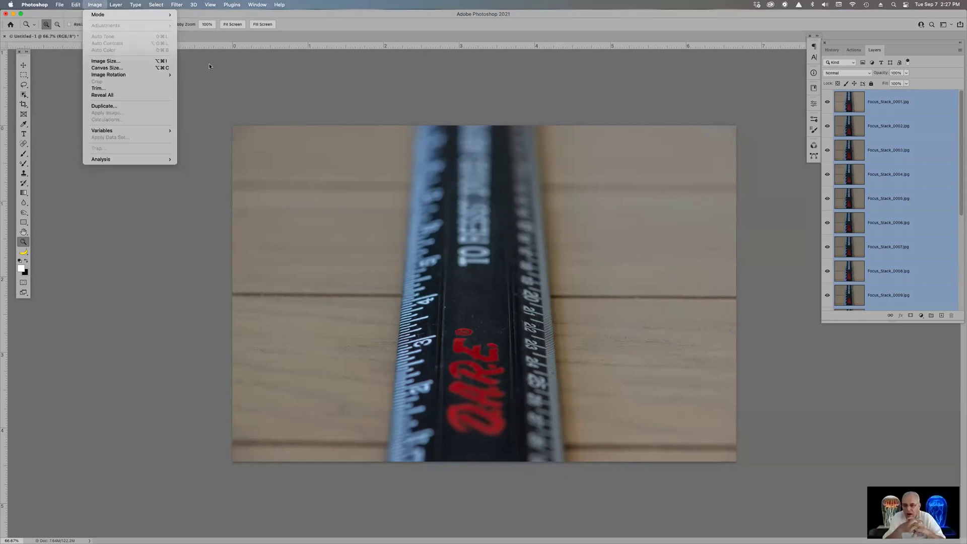
click(358, 82)
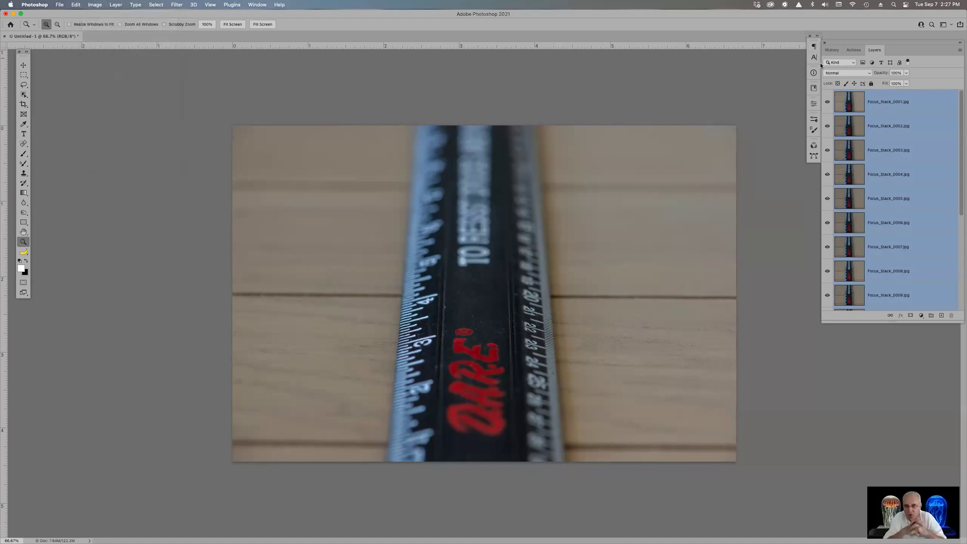
Close the Untitled-1 document without saving its changes
key(super+w)
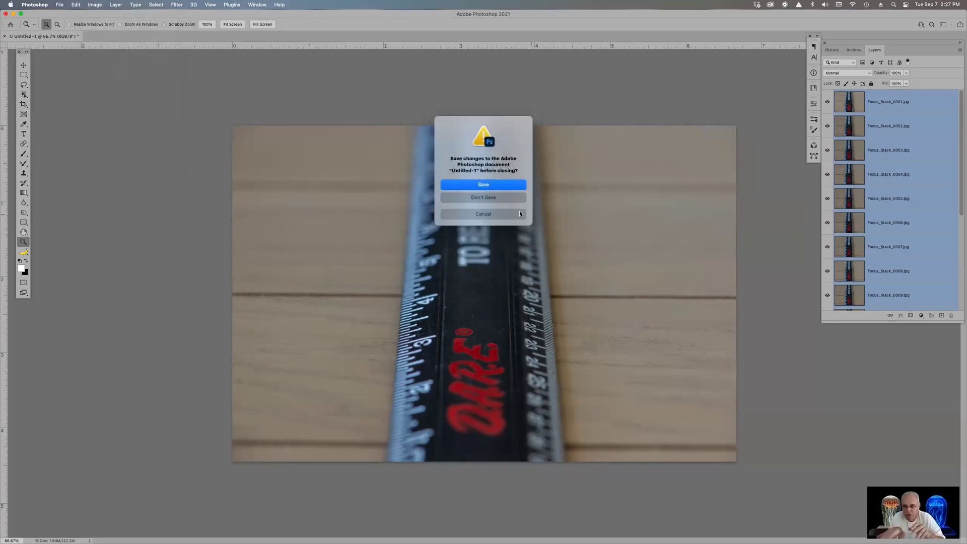
click(506, 199)
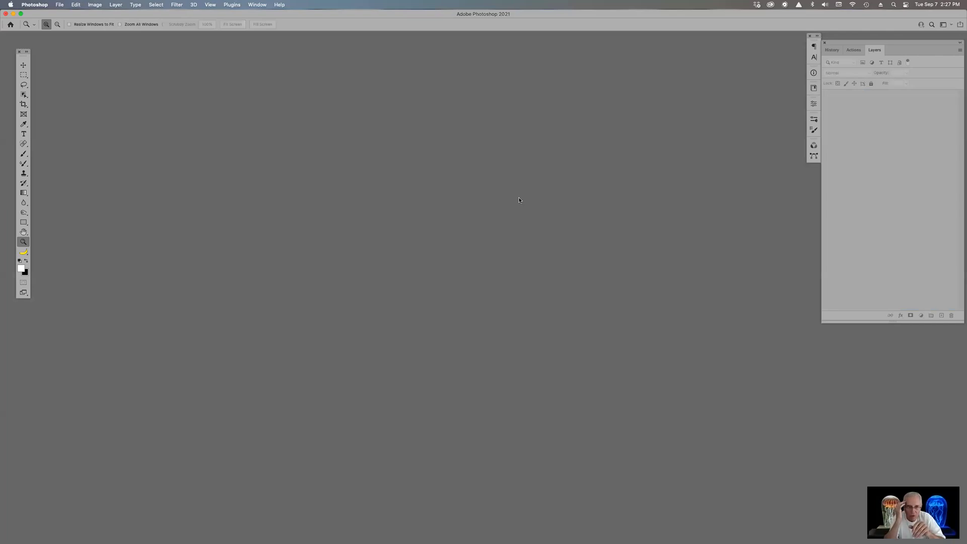
Photomerge the sixteen Focus_Stack JPEGs from the _JPEG folder using Auto layout, Blend Images Together and Geometric Distortion Correction
click(34, 4)
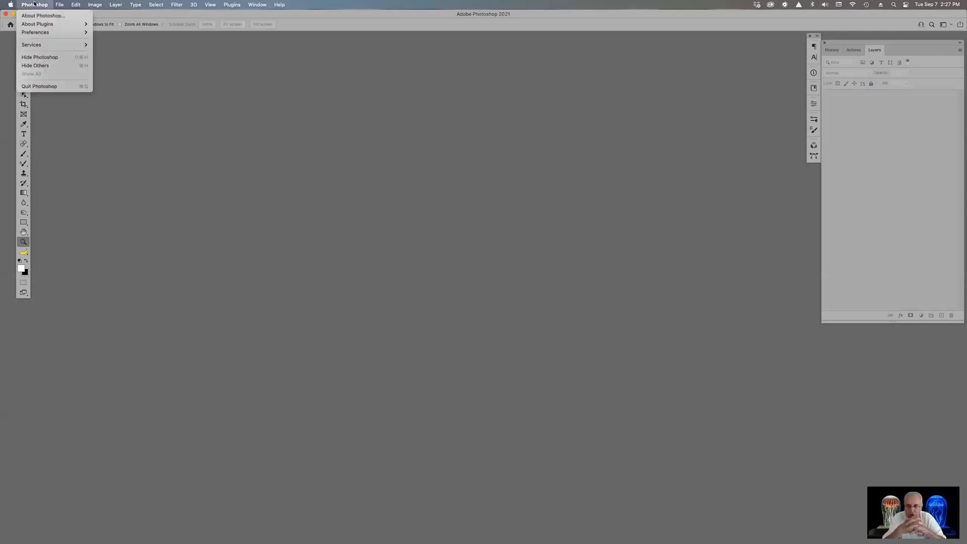
mouse_move(55, 4)
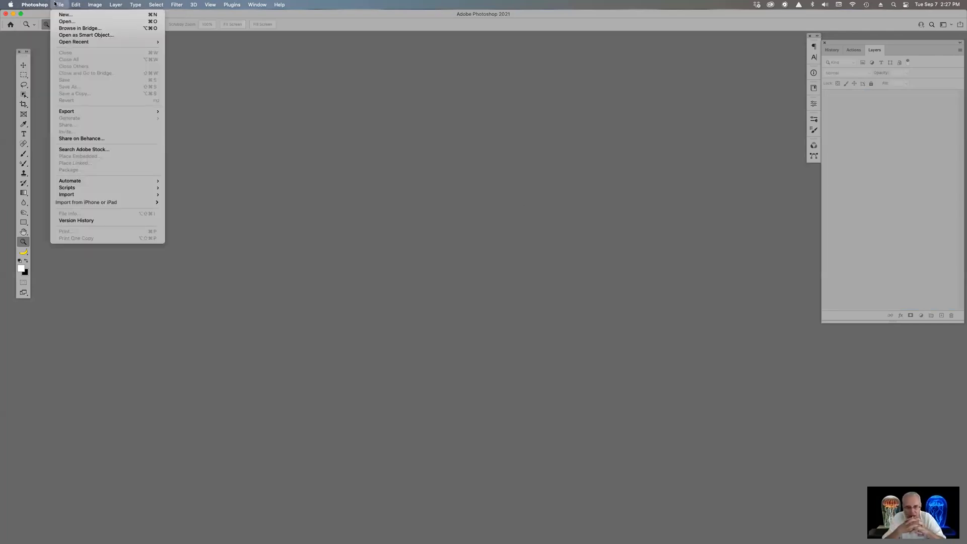
mouse_move(95, 182)
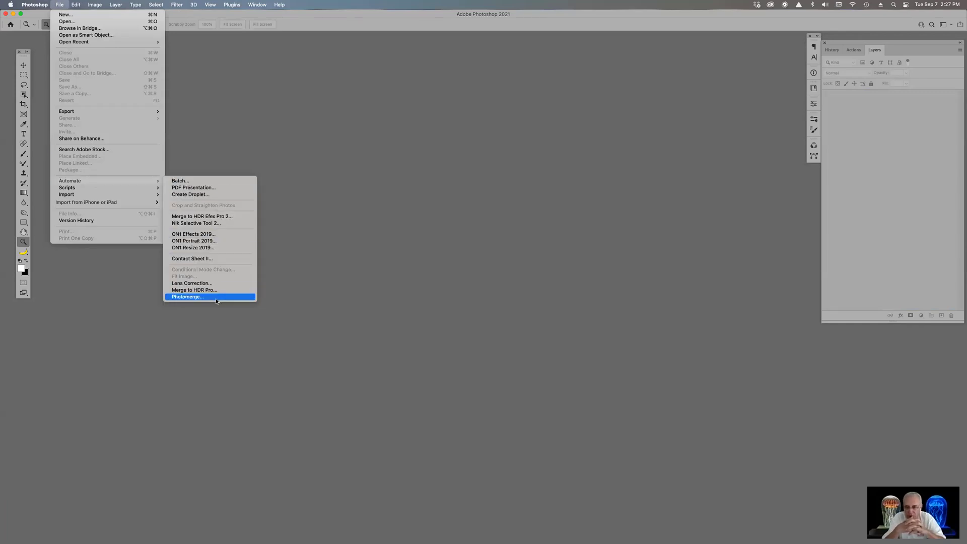
click(217, 298)
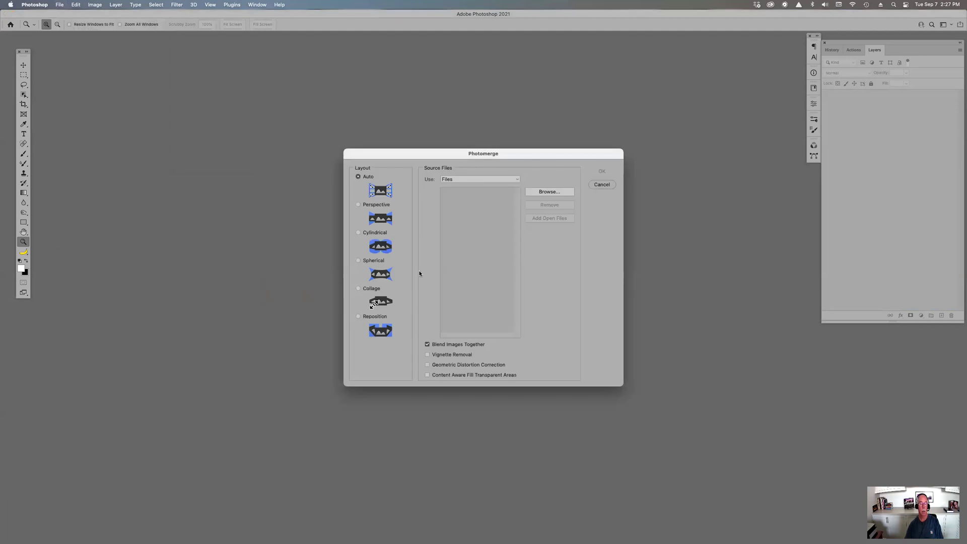
click(562, 194)
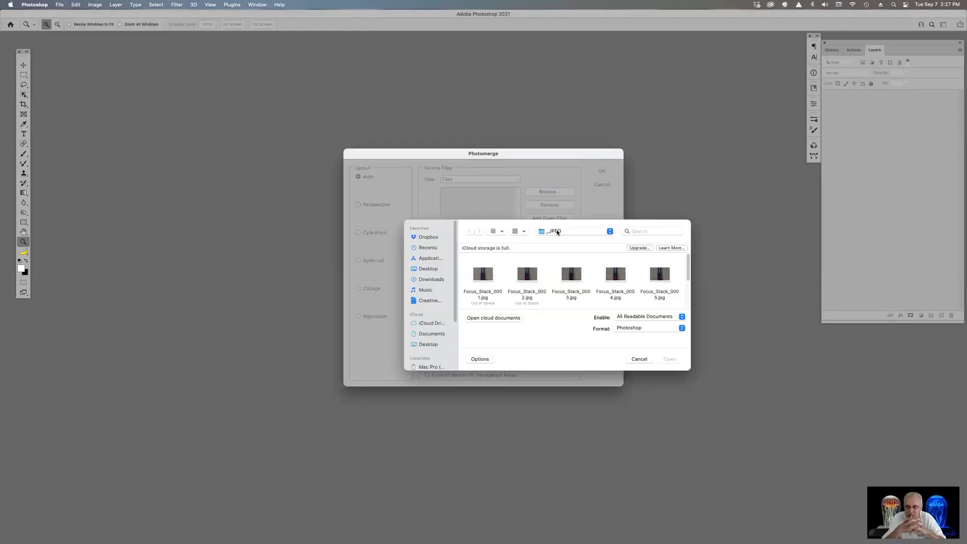
key(super+a)
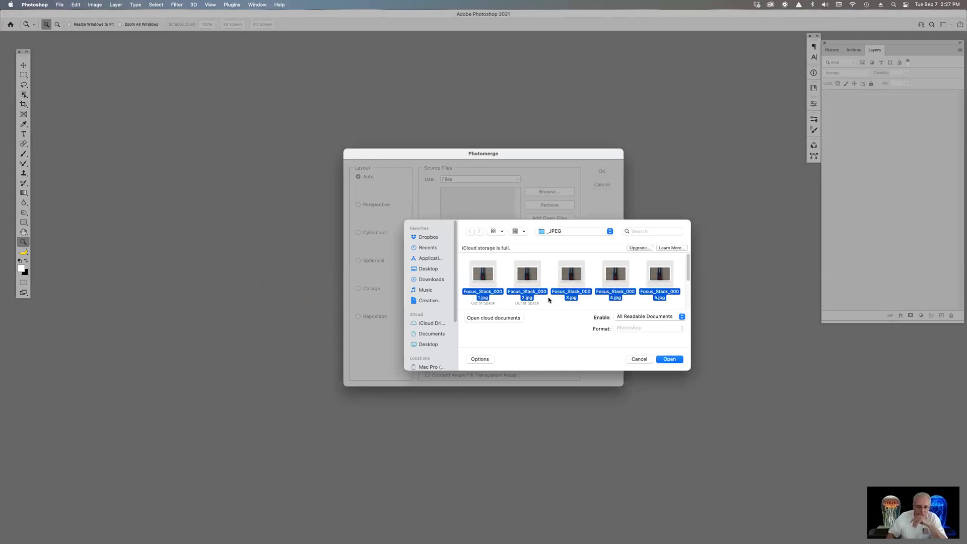
click(670, 359)
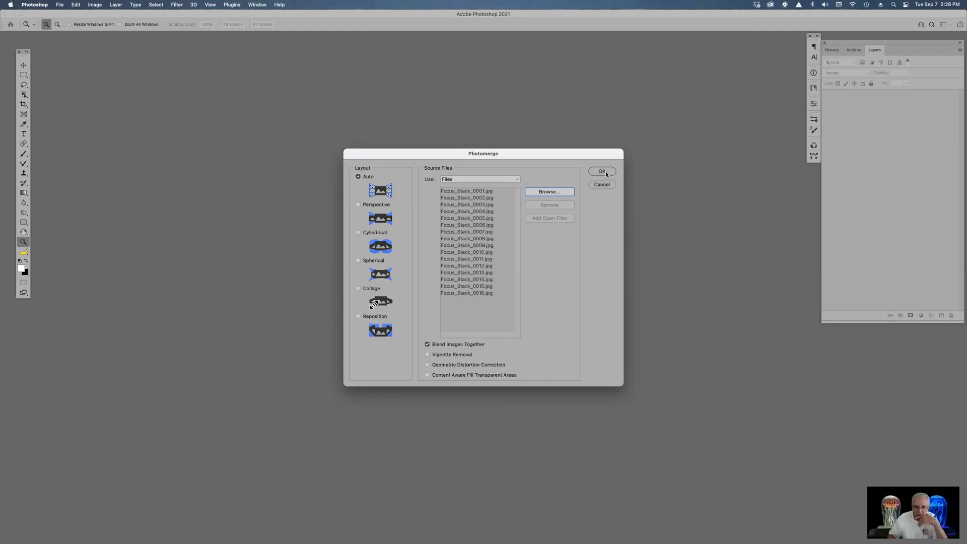
click(482, 365)
click(602, 171)
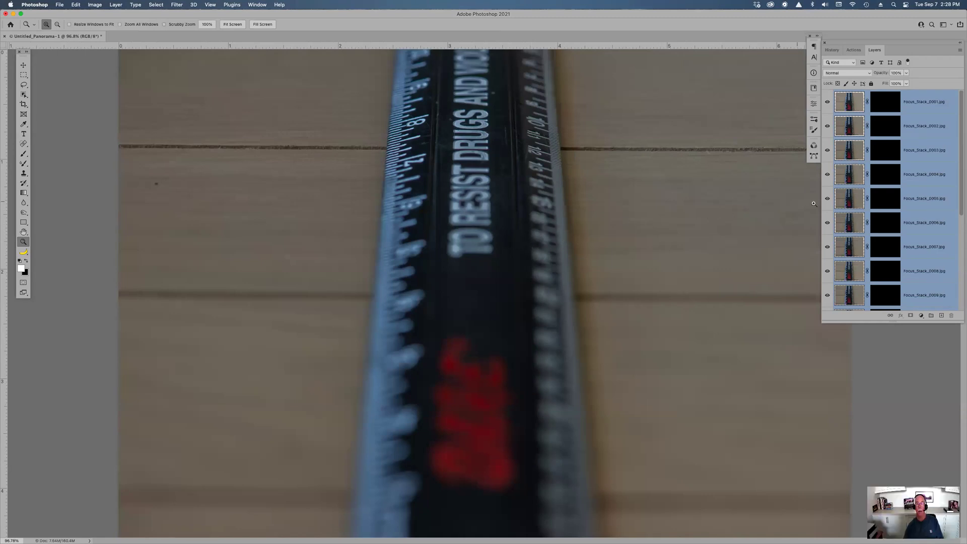
Auto-blend the merged layers with Stack Images and Seamless Tones and Colors, and look through the layer masks
click(78, 5)
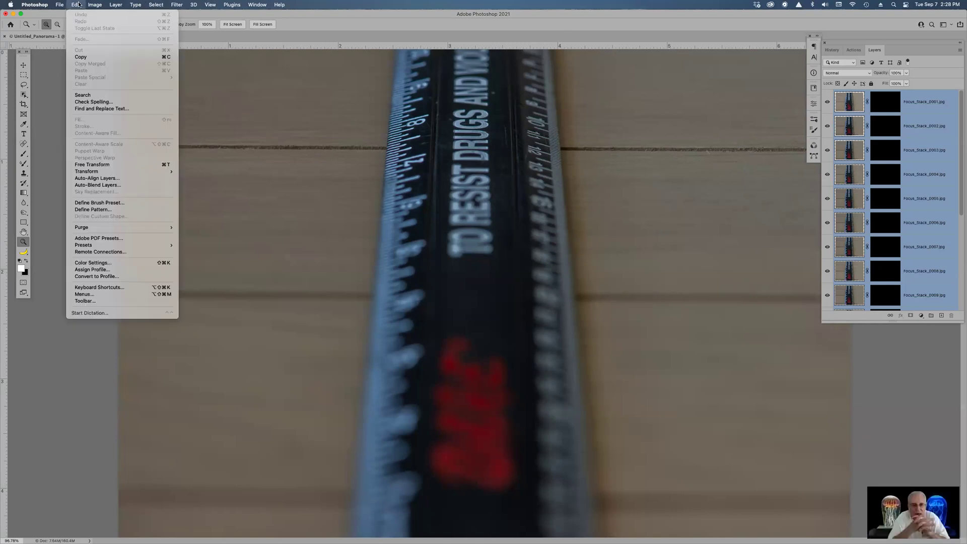
click(98, 185)
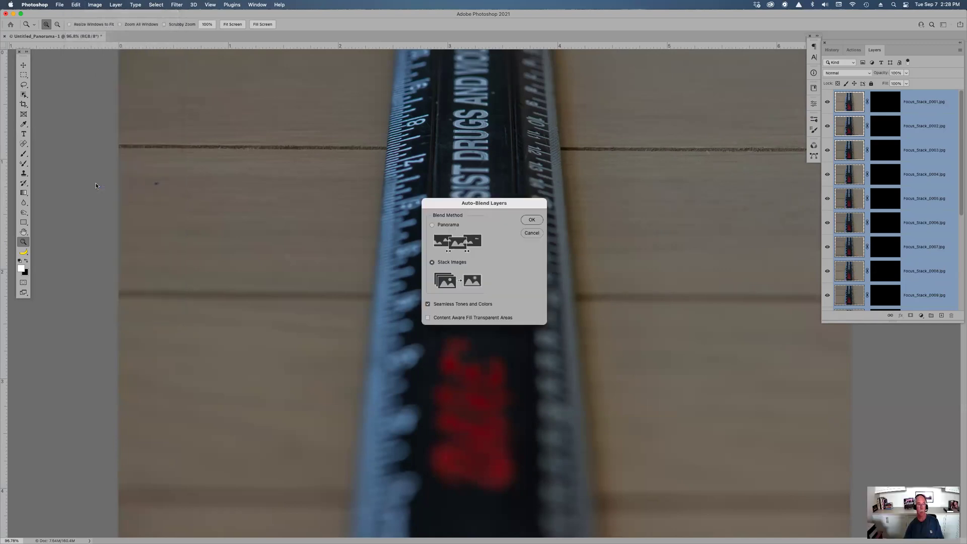
click(530, 221)
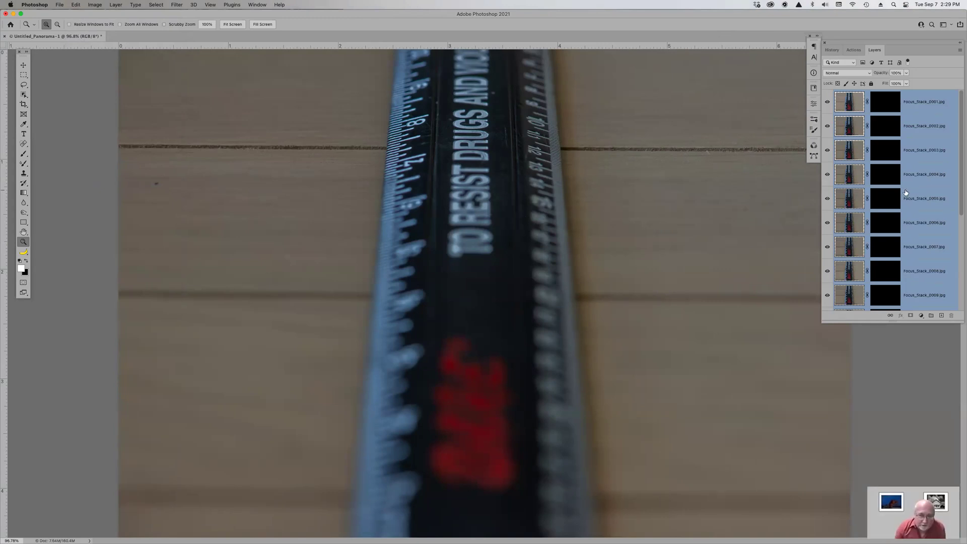
scroll(906, 193, down, 5)
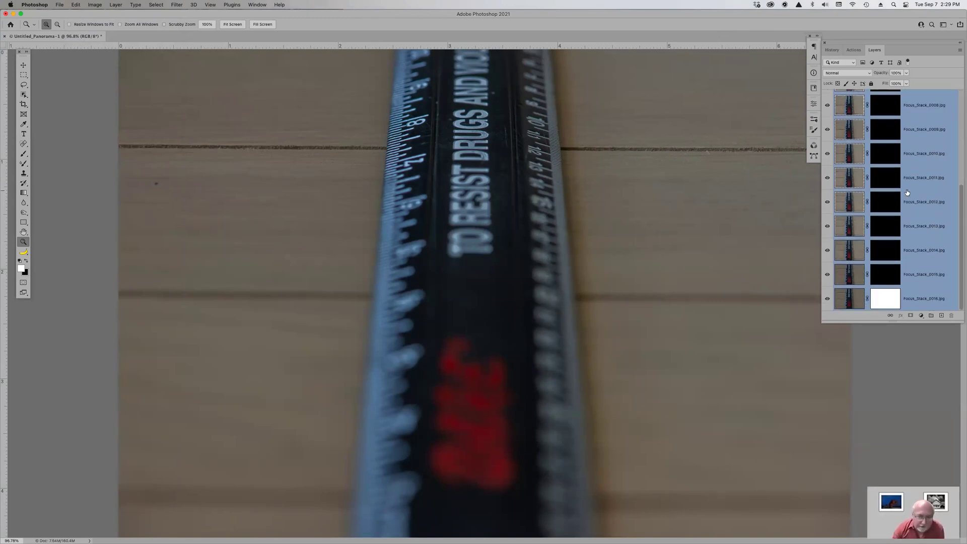
scroll(907, 192, up, 5)
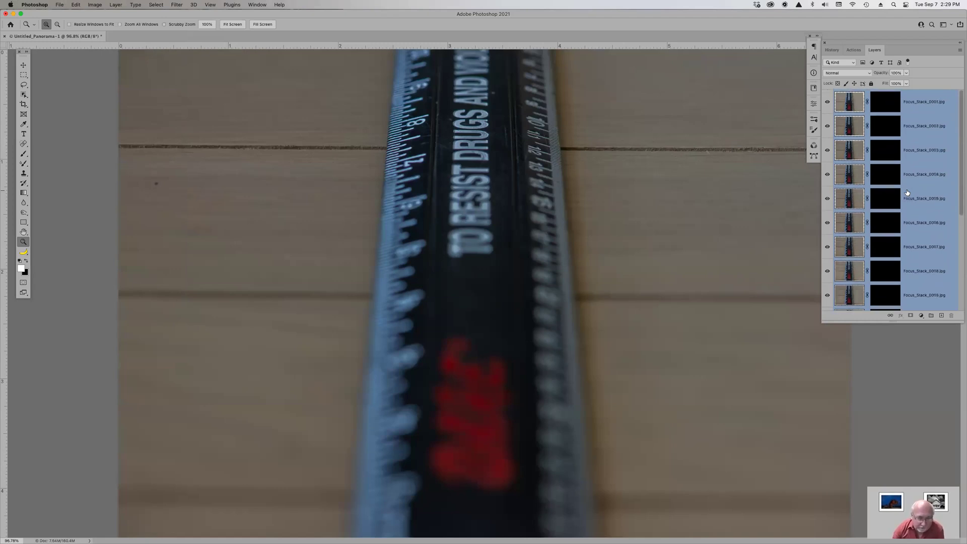
Paint white with a large brush on the Focus_Stack_0001.jpg mask to reveal the lower inch scale and the DARE logo
click(890, 101)
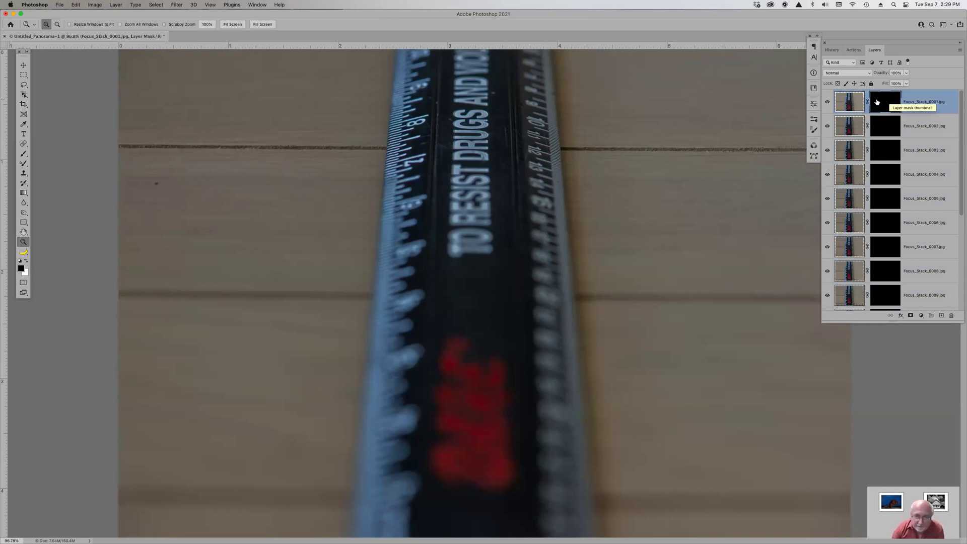
key(x)
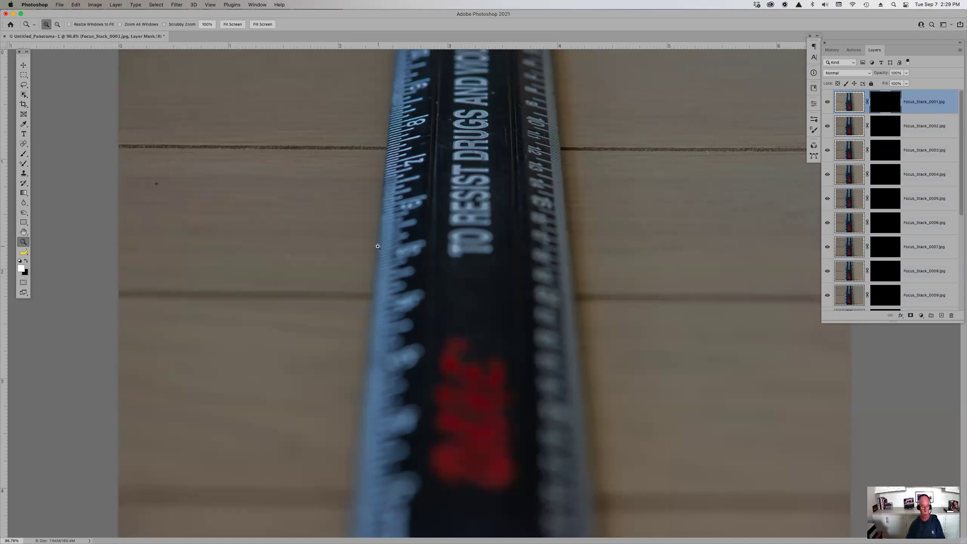
key(b)
mouse_move(363, 205)
mouse_down()
mouse_move(454, 324)
mouse_move(436, 341)
mouse_move(363, 352)
mouse_up()
Reduce the brush size, undo the last stroke and paint more of the inch scale into the Focus_Stack_0001.jpg mask
key(bracketleft)
key(bracketleft)
key(bracketleft)
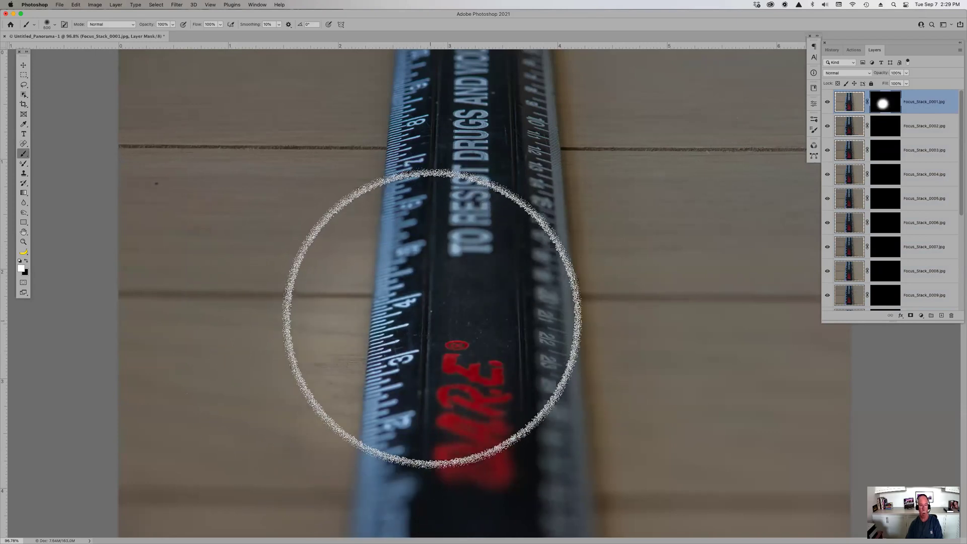
key(bracketleft)
key(bracketleft)
key(bracketleft)
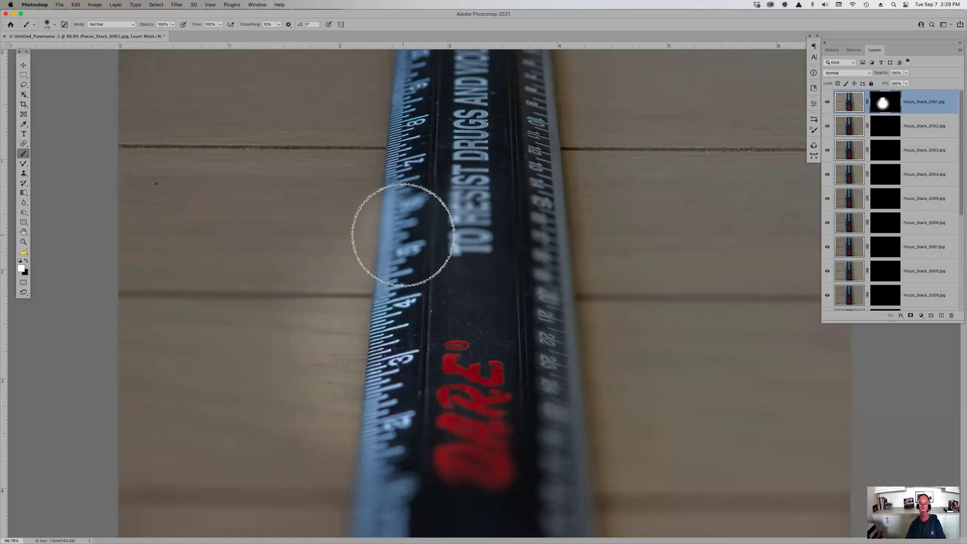
key(super+z)
click(422, 219)
mouse_move(419, 220)
mouse_down()
mouse_move(372, 400)
mouse_move(410, 497)
mouse_move(395, 319)
mouse_move(401, 193)
mouse_up()
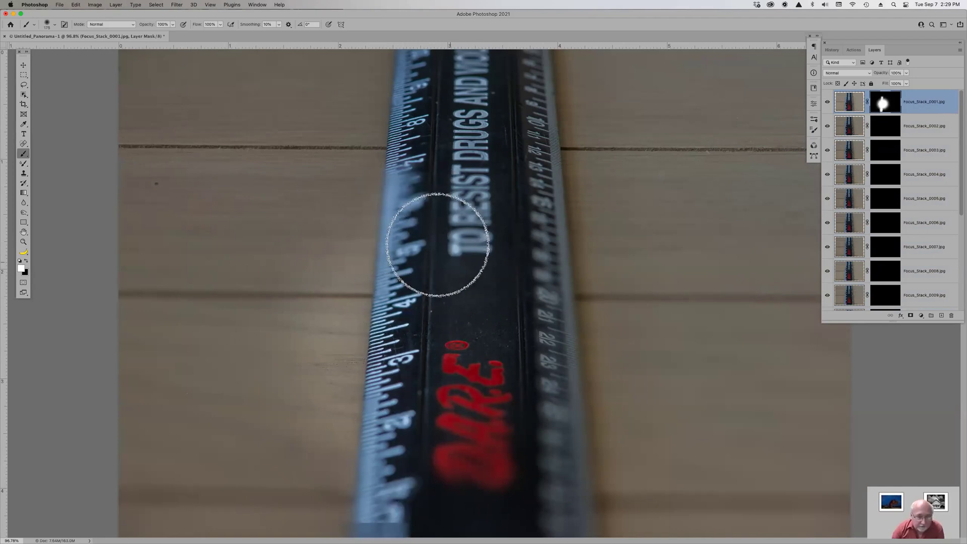
Paint white along the ruler's inch scale on the masks of Focus_Stack_0002.jpg and Focus_Stack_0003.jpg
click(885, 126)
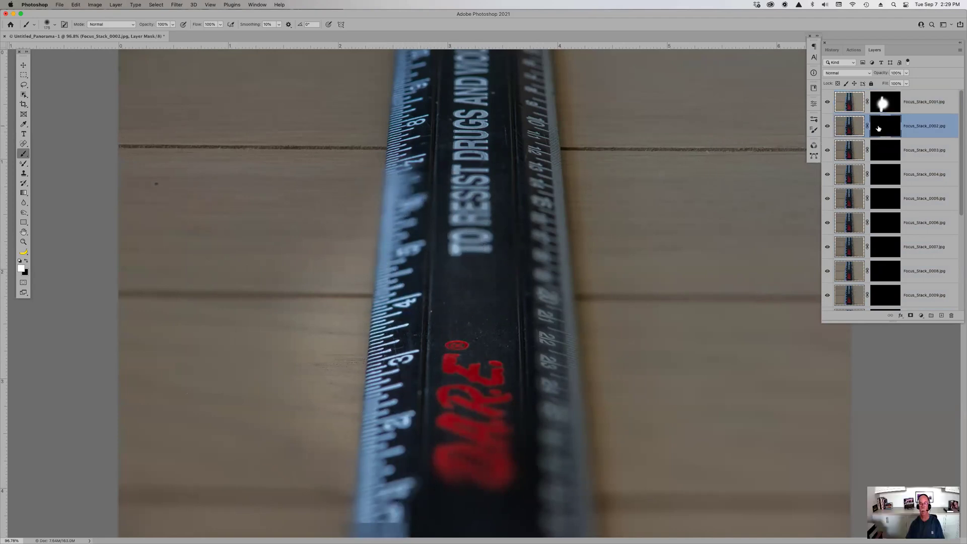
mouse_move(406, 298)
mouse_down()
mouse_move(379, 400)
mouse_move(384, 368)
mouse_move(398, 447)
mouse_up()
drag(402, 199, 404, 156)
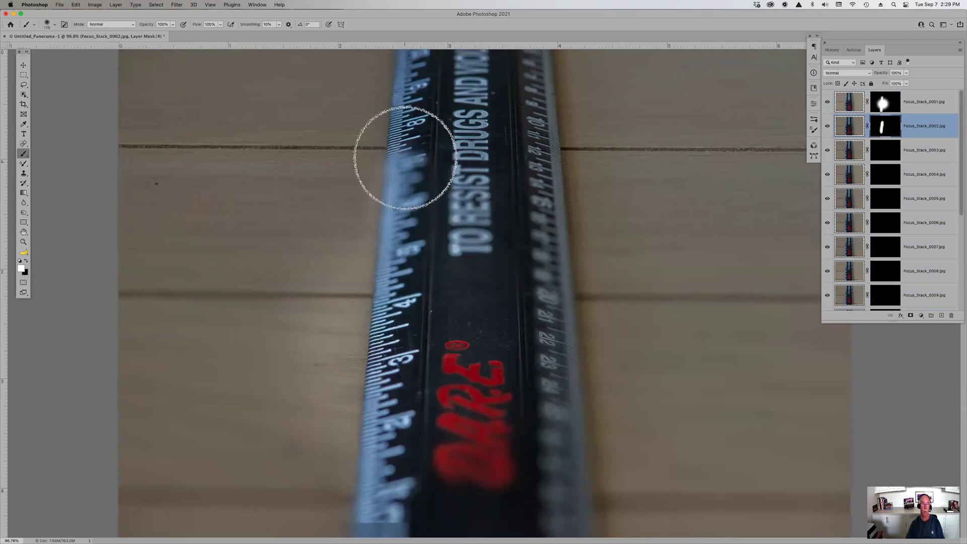
click(886, 150)
mouse_move(412, 151)
mouse_down()
mouse_move(393, 202)
mouse_move(387, 325)
mouse_up()
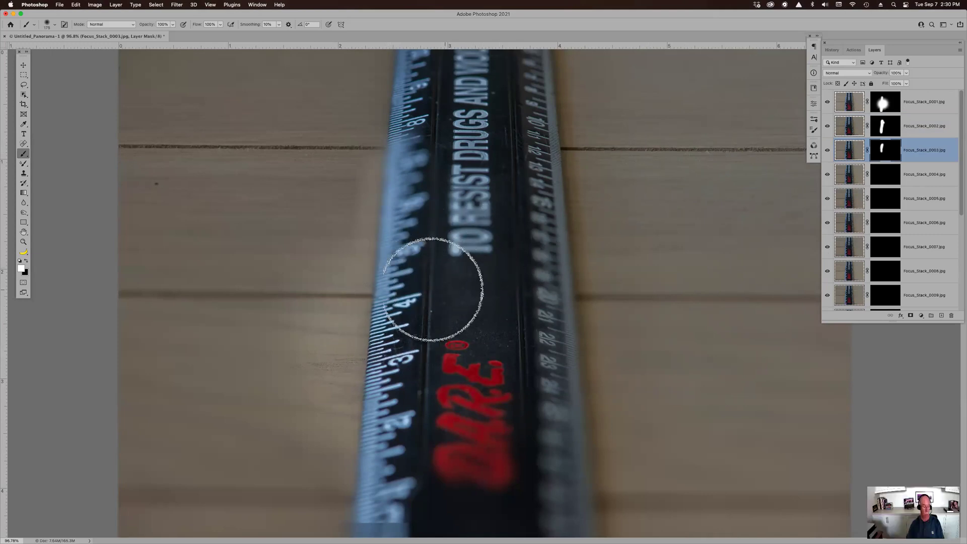
Examine the sharpness of the hand-painted blend along the ruler's inch scale up close and in the full image
key(z)
drag(342, 255, 534, 410)
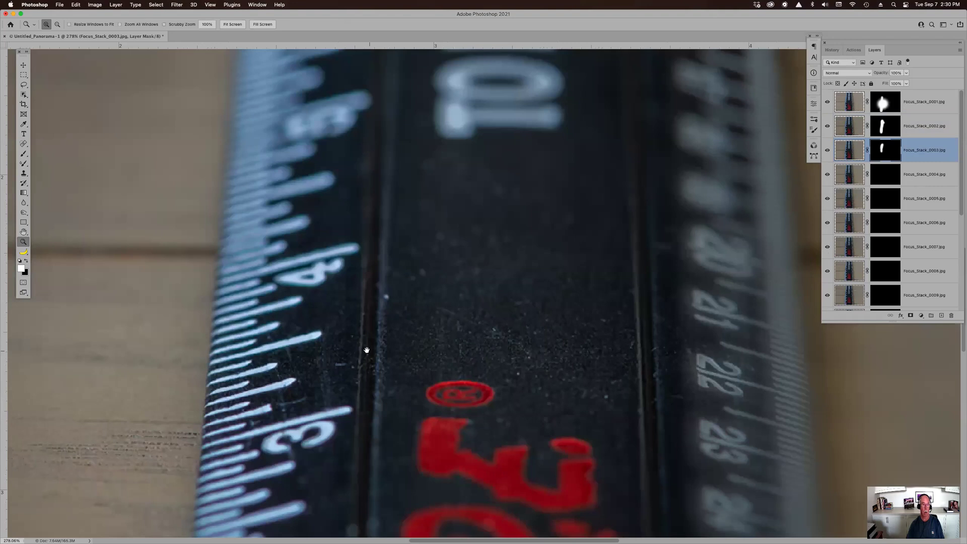
scroll(561, 323, left, 5)
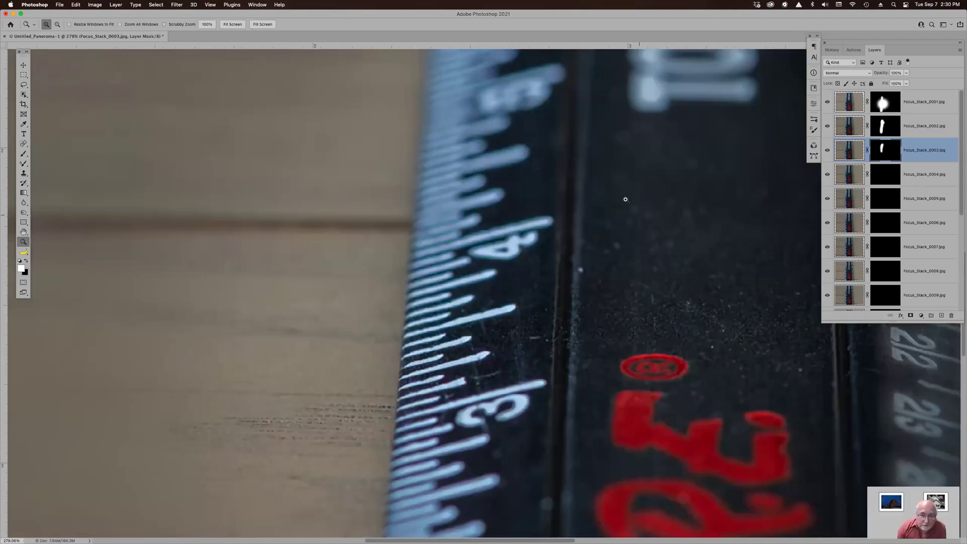
scroll(625, 197, up, 10)
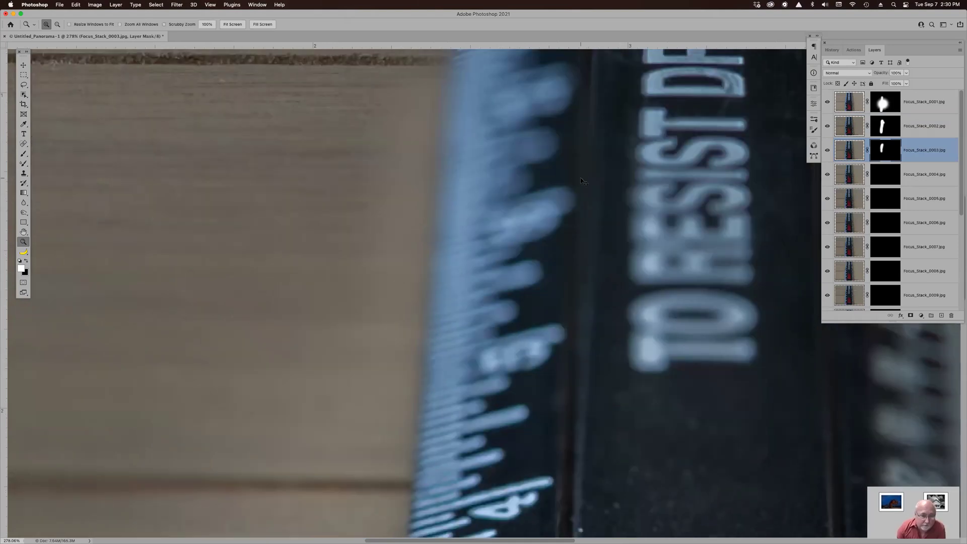
key(super+minus)
key(super+minus)
key(super+minus)
key(super+minus)
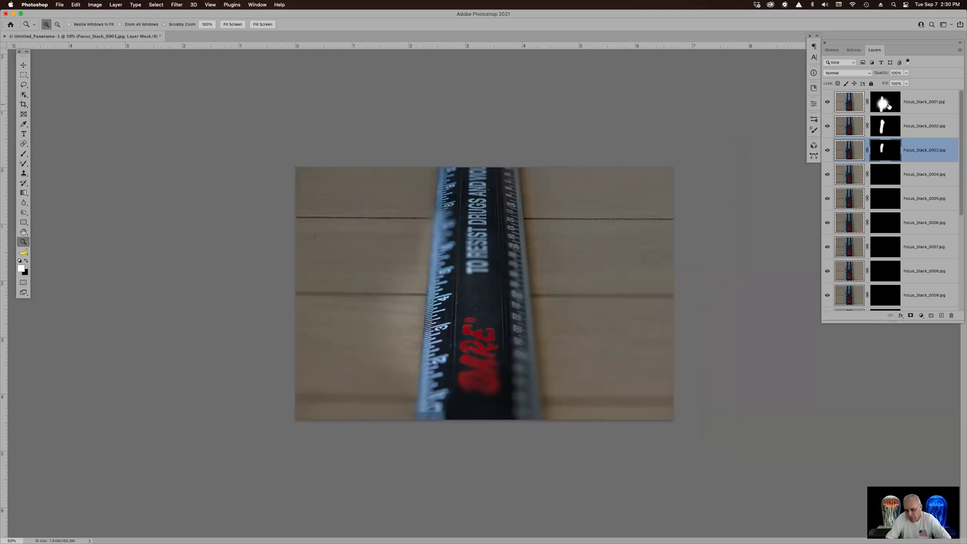
Close the Untitled_Panorama-1 document without saving its changes
click(890, 106)
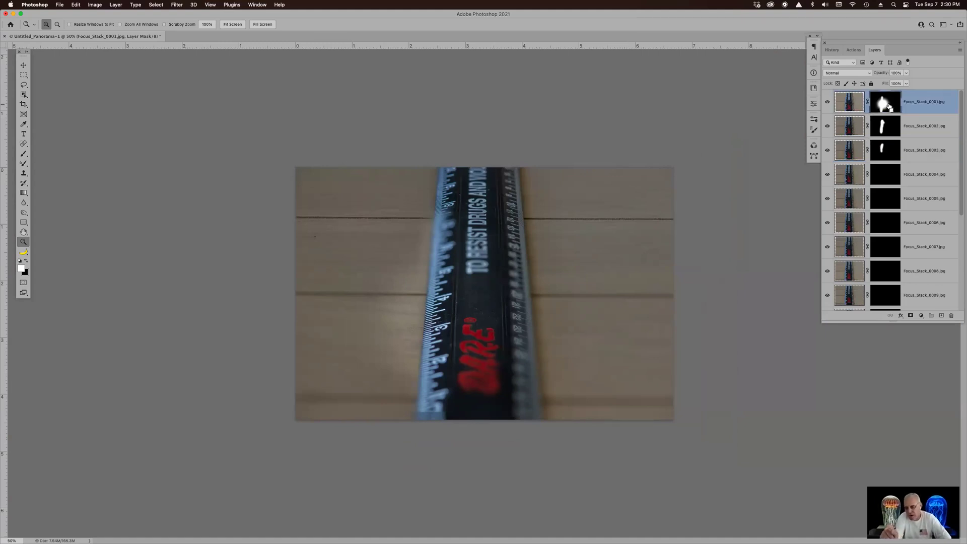
key(super+w)
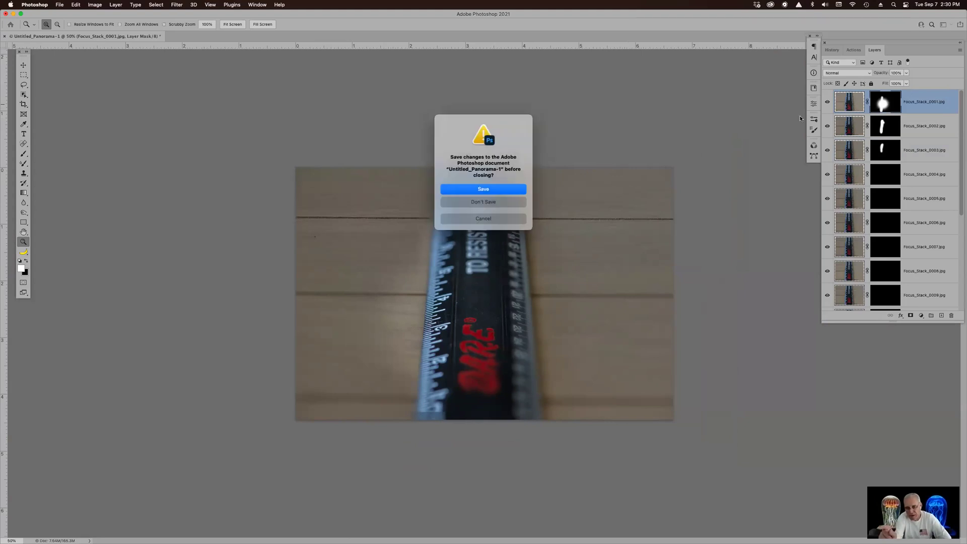
click(487, 202)
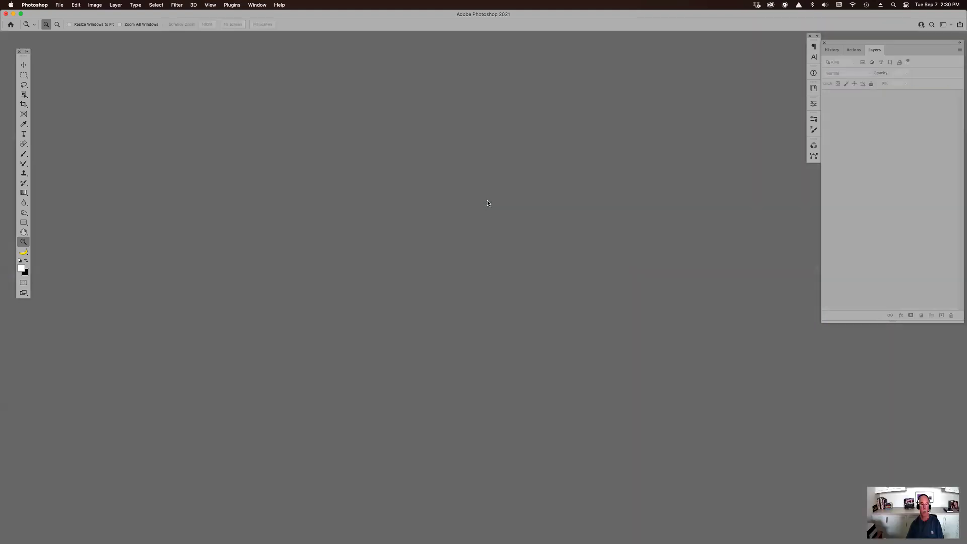
Switch to Adobe Bridge and load the selected Focus_Stack JPEGs as layers of one Photoshop document
key(super+Tab)
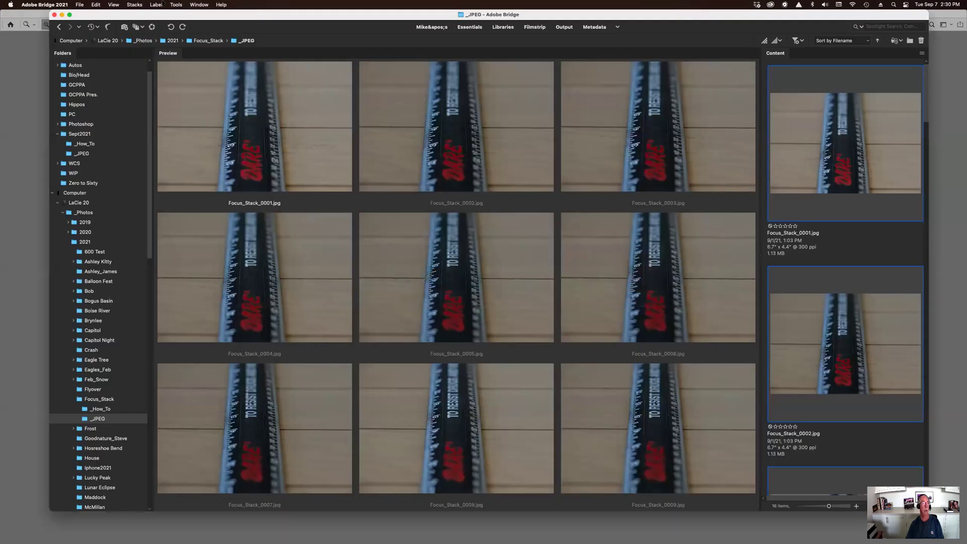
click(171, 5)
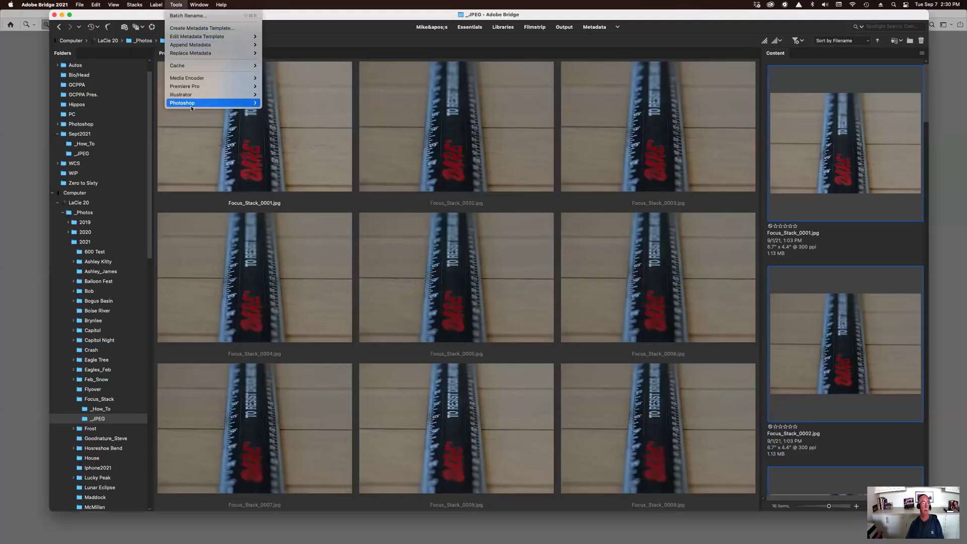
mouse_move(207, 101)
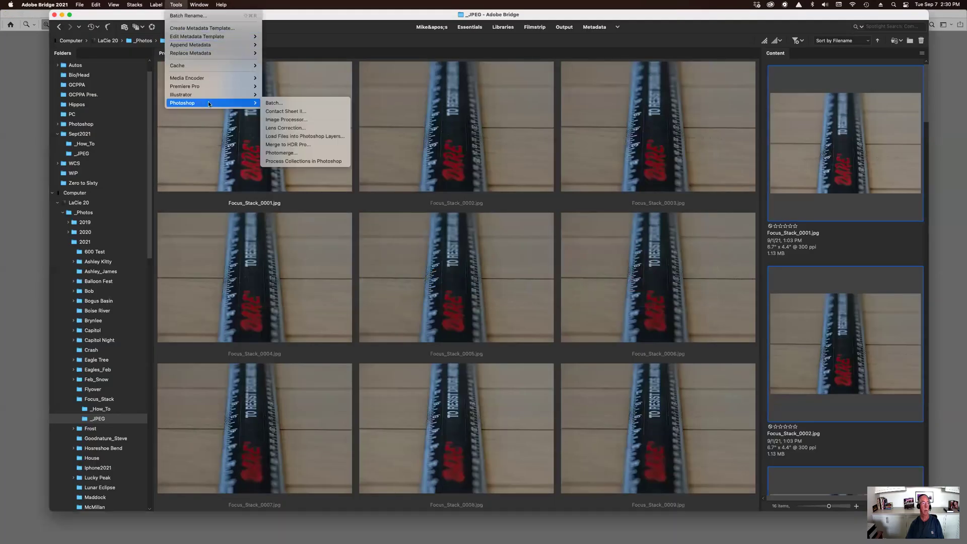
click(305, 136)
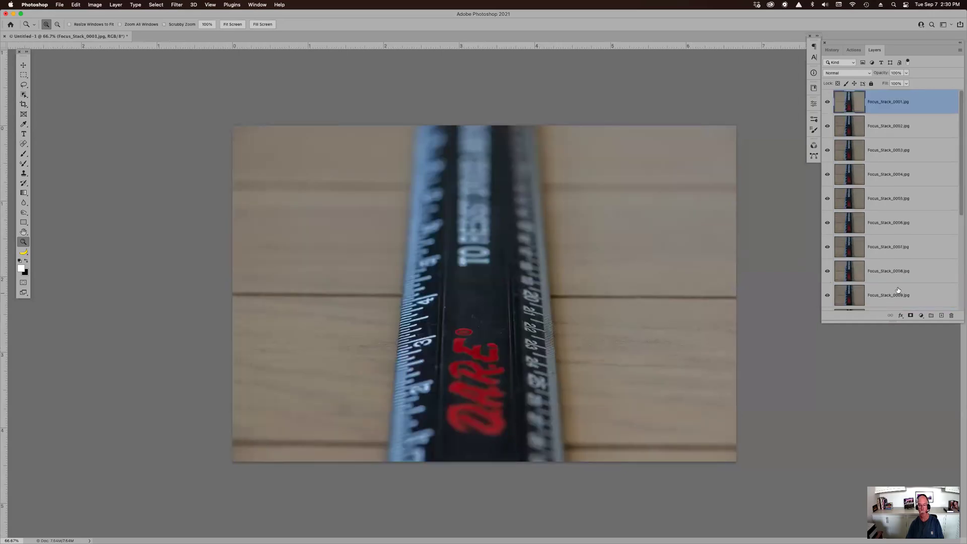
scroll(899, 290, down, 5)
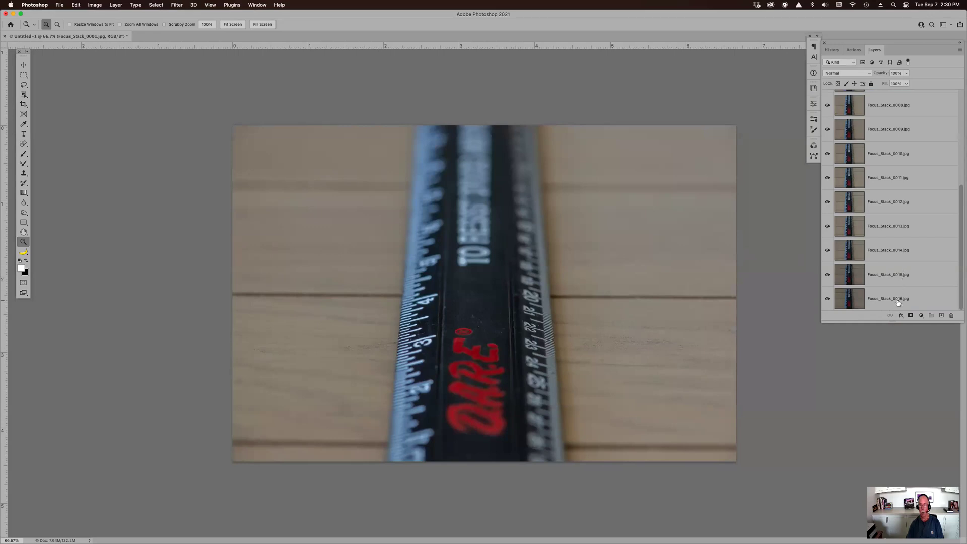
Select all the Focus_Stack layers and auto-align them with the Auto projection
shift+click(899, 301)
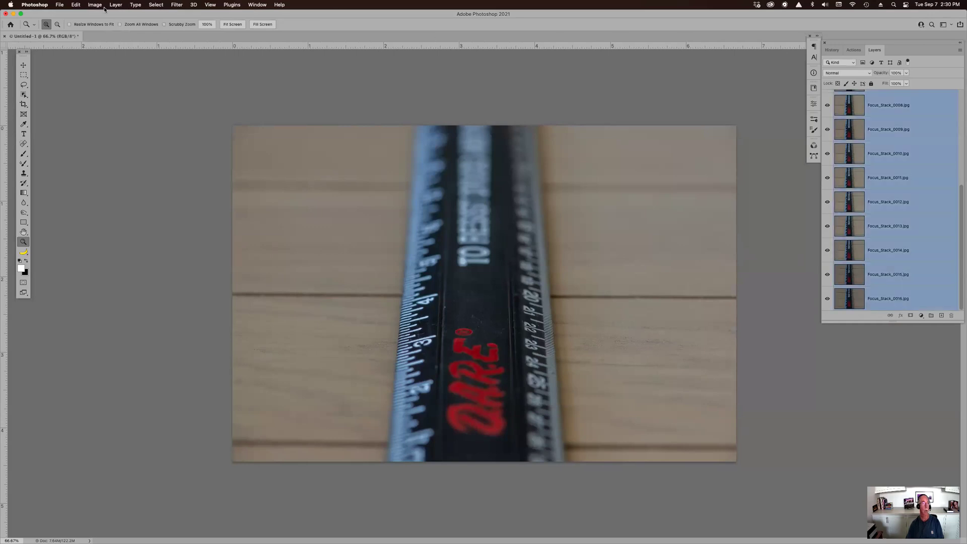
click(80, 5)
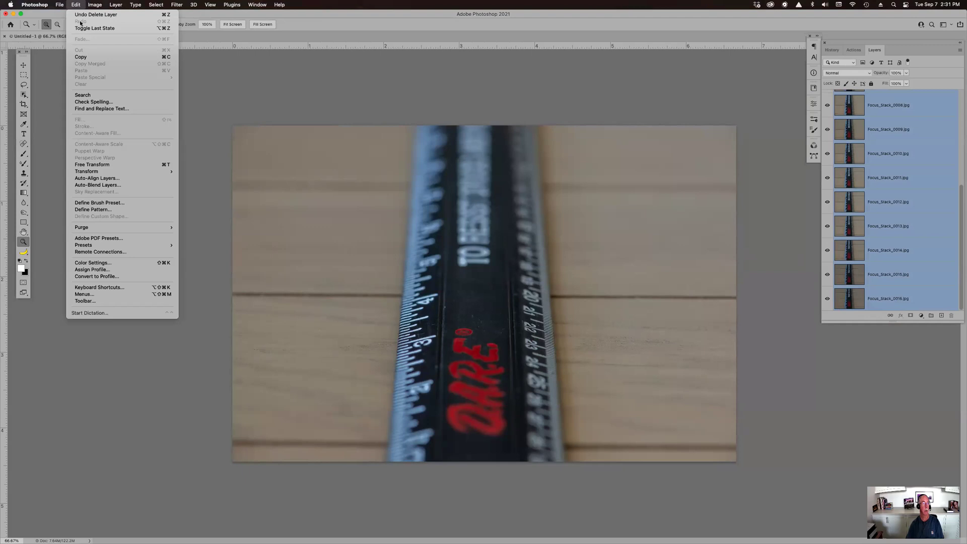
click(118, 179)
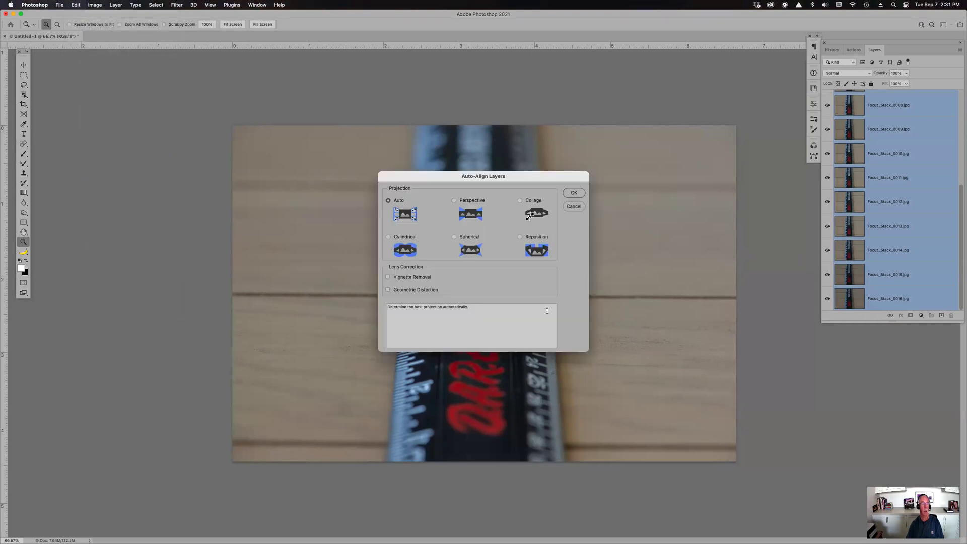
click(574, 192)
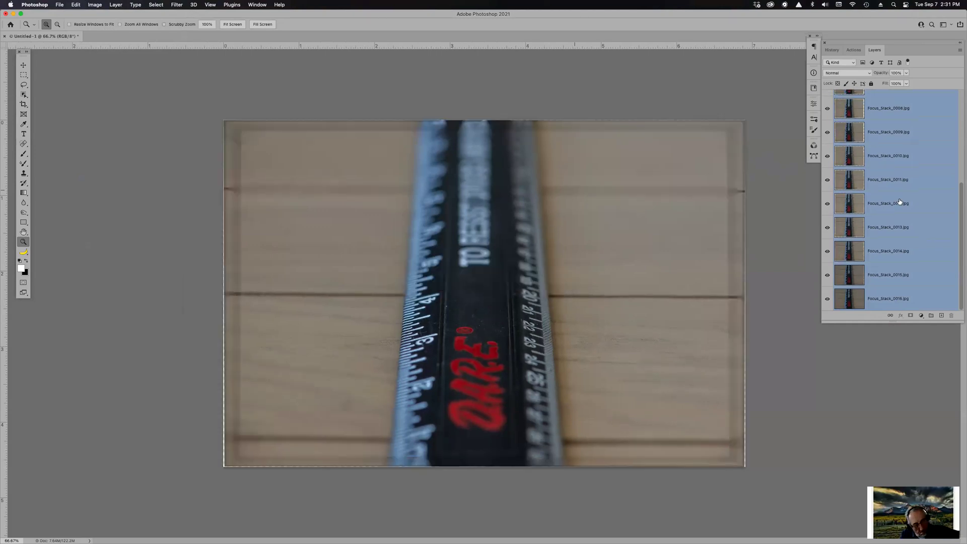
Check the alignment of the ruler markings up close by toggling the visibility of Focus_Stack_0001.jpg and Focus_Stack_0002.jpg
click(840, 106)
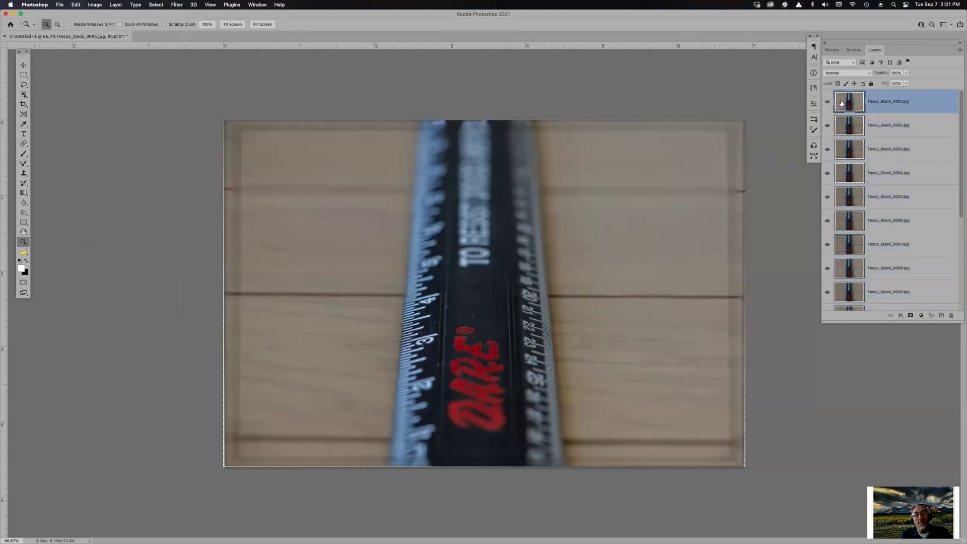
drag(358, 293, 518, 394)
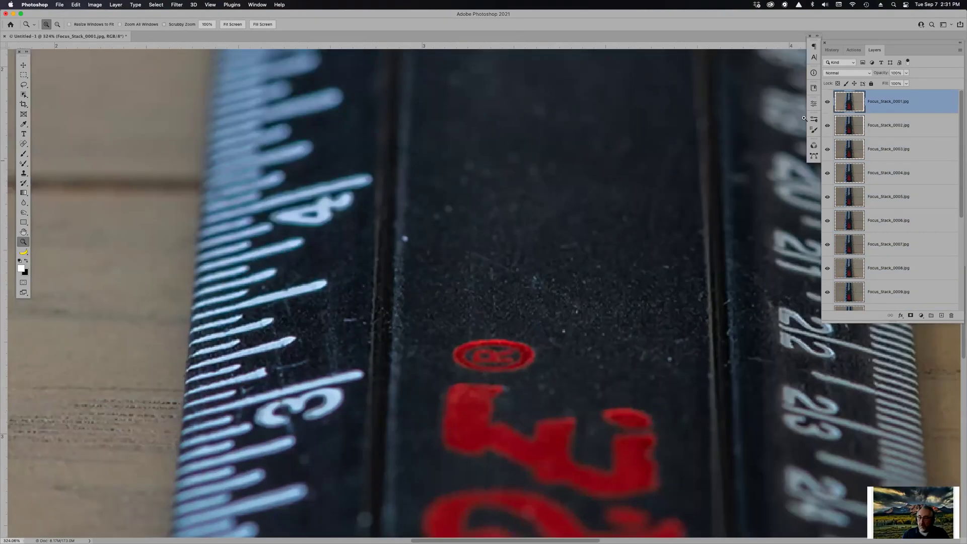
click(827, 102)
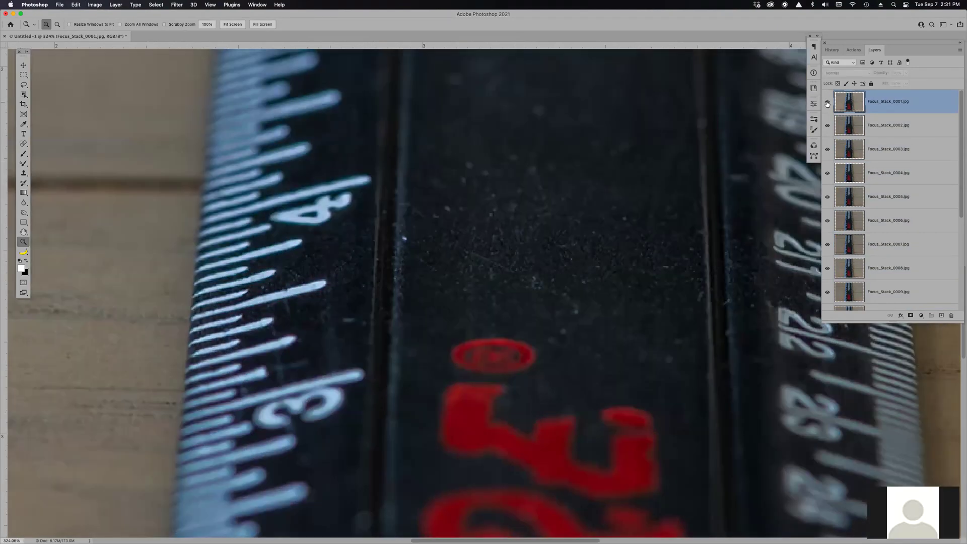
click(827, 103)
click(828, 103)
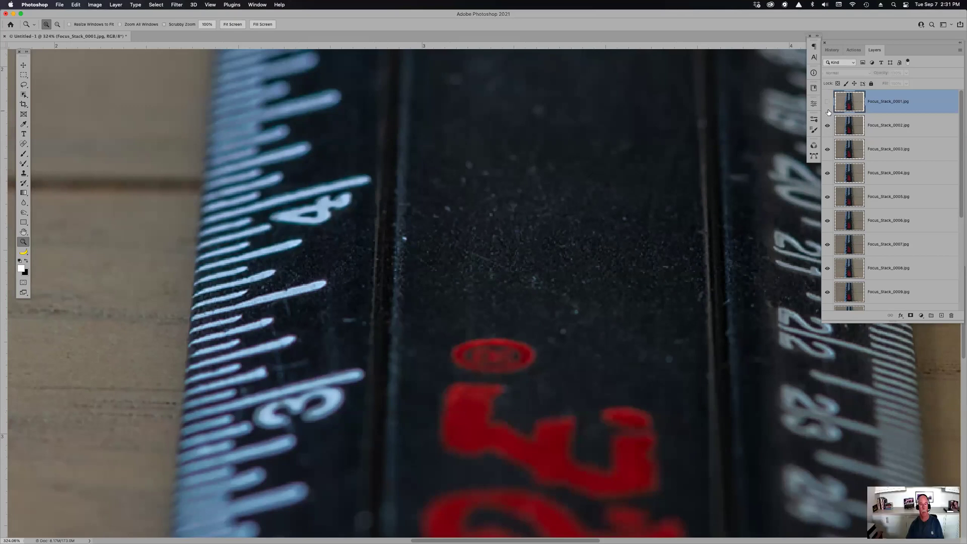
click(827, 125)
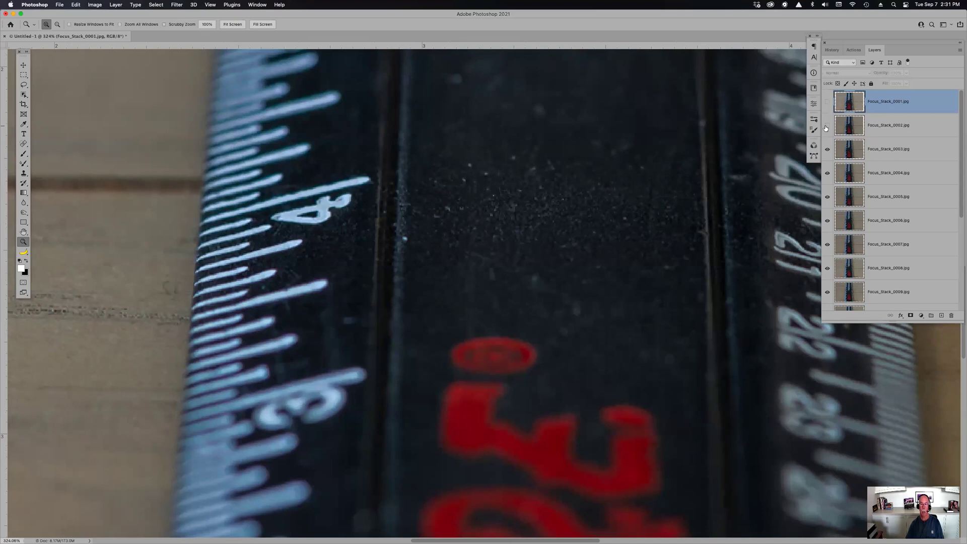
click(828, 127)
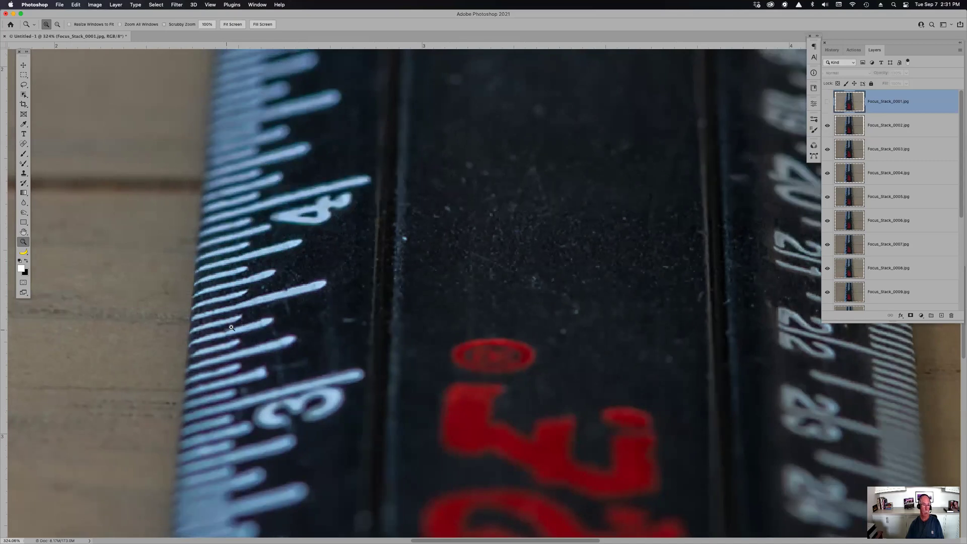
click(827, 102)
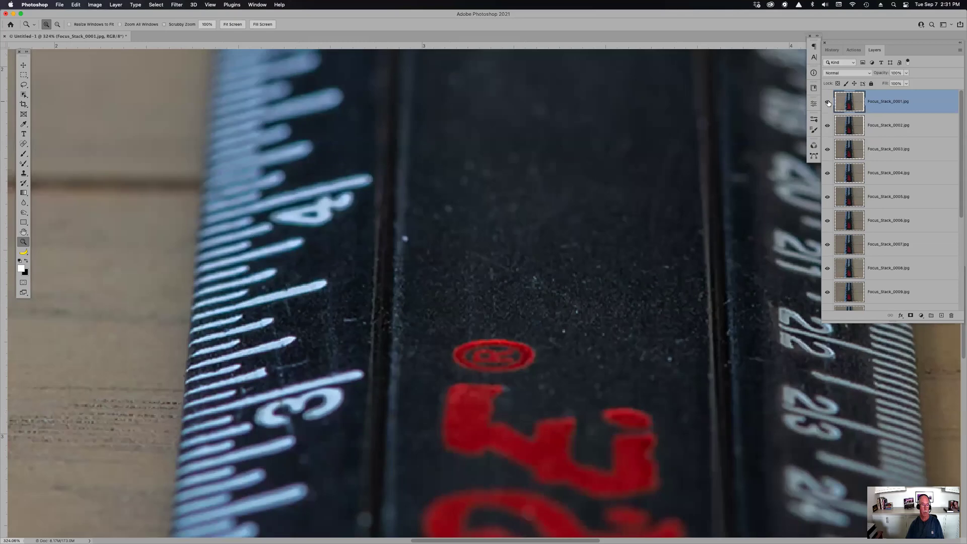
Examine the focus shift along the ruler by hiding layers Focus_Stack_0001.jpg to Focus_Stack_0009.jpg one by one, and show them all again
click(827, 103)
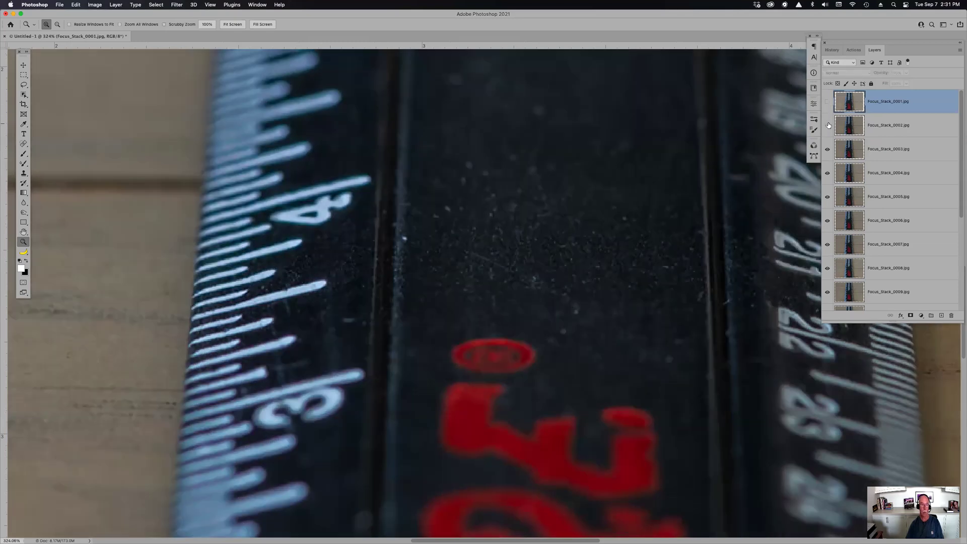
click(828, 125)
click(828, 150)
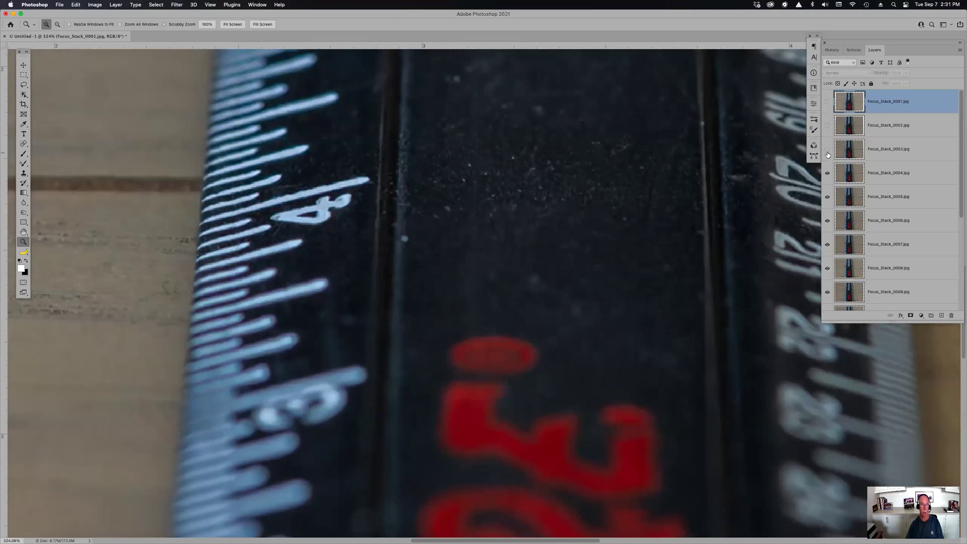
click(828, 174)
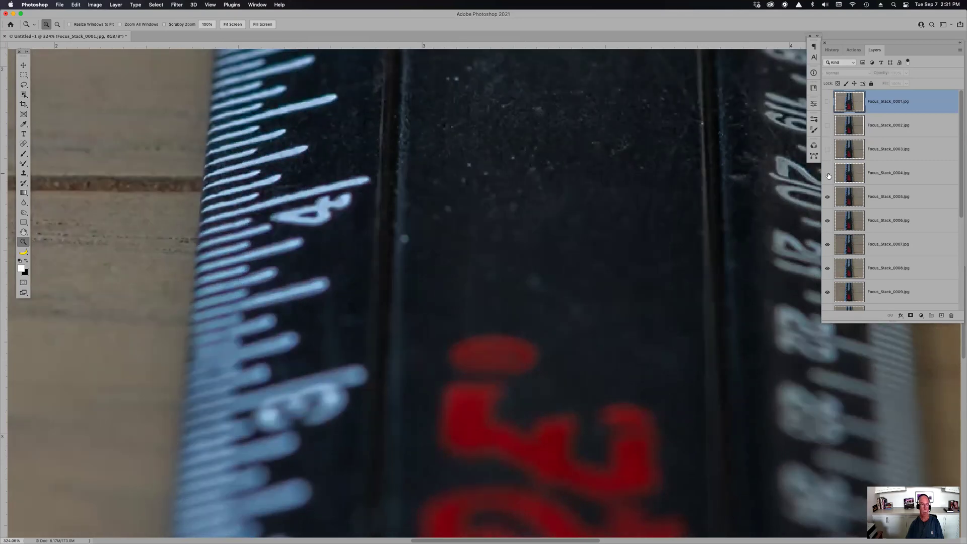
click(828, 197)
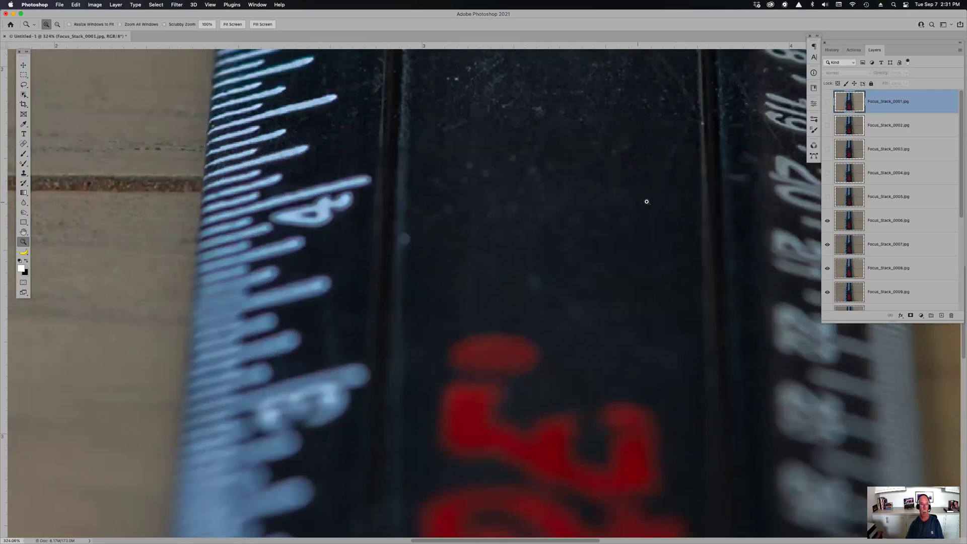
scroll(635, 200, up, 5)
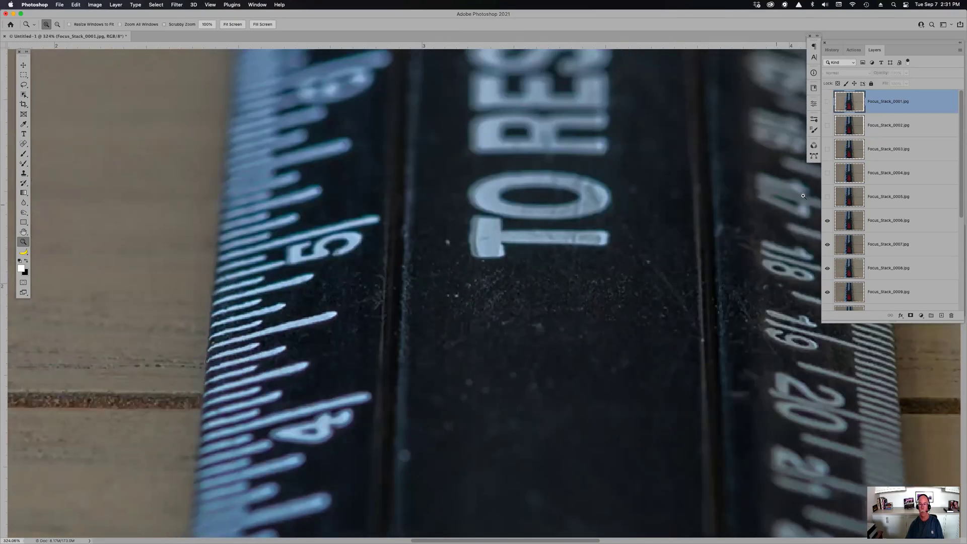
click(828, 220)
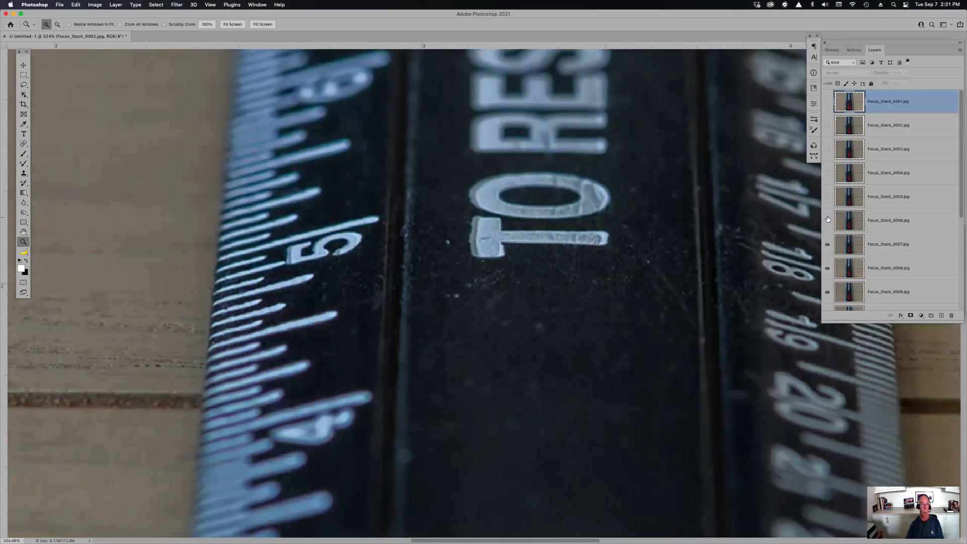
click(828, 245)
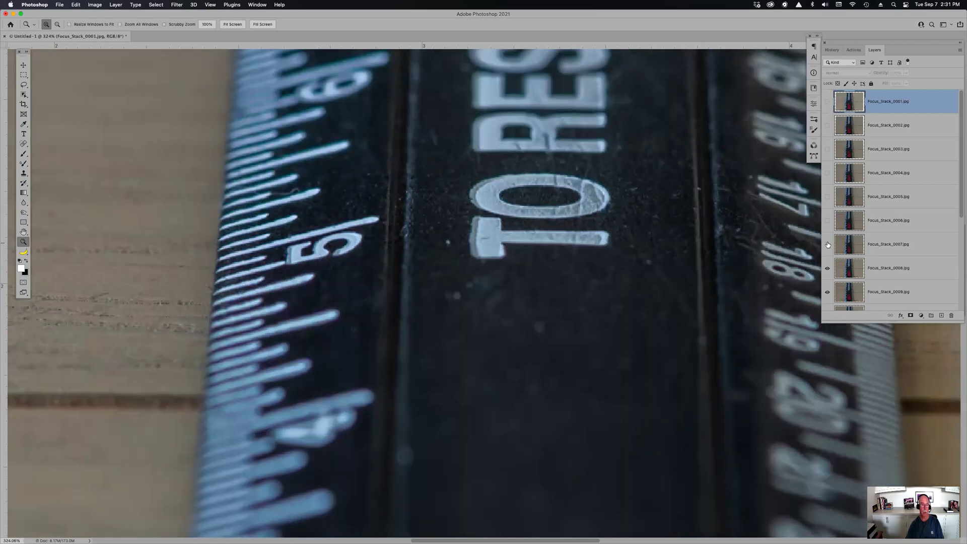
click(828, 268)
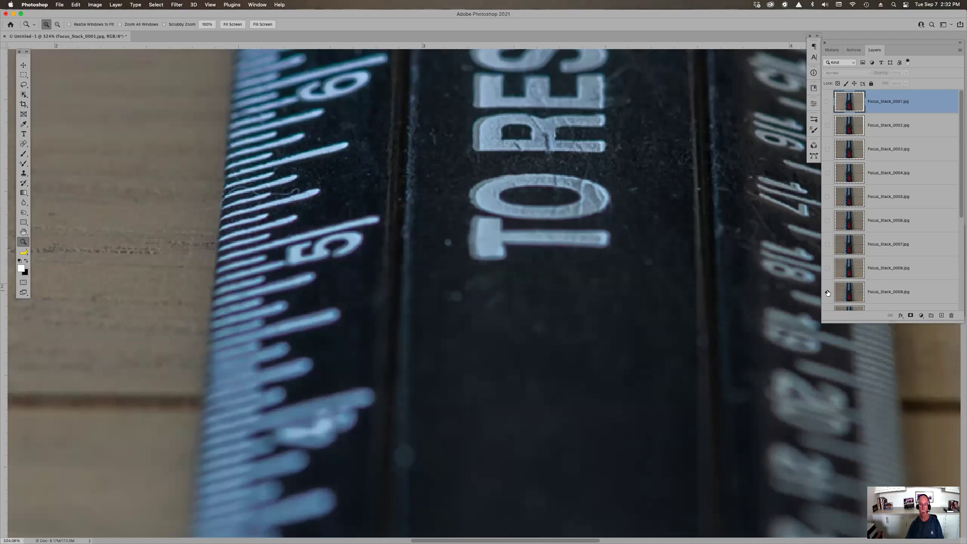
click(828, 293)
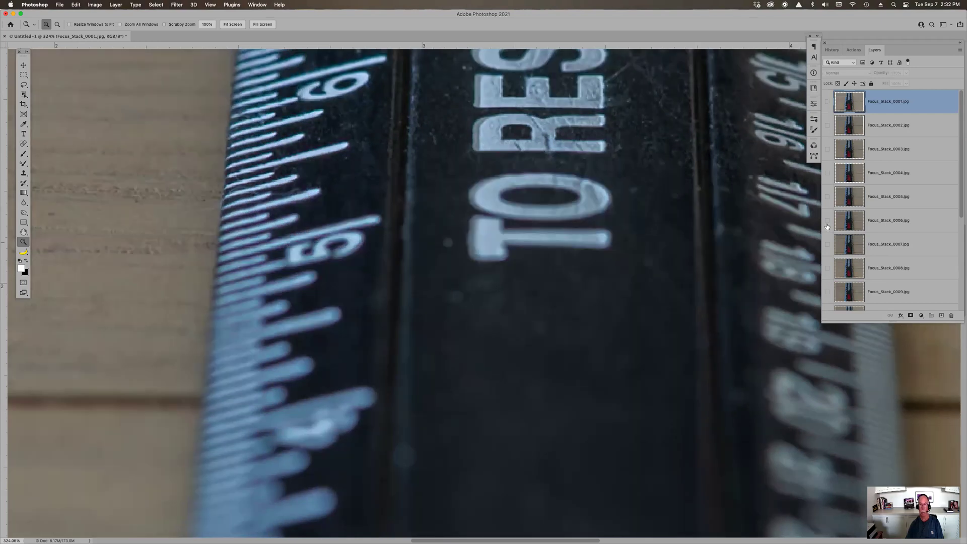
drag(828, 104, 828, 292)
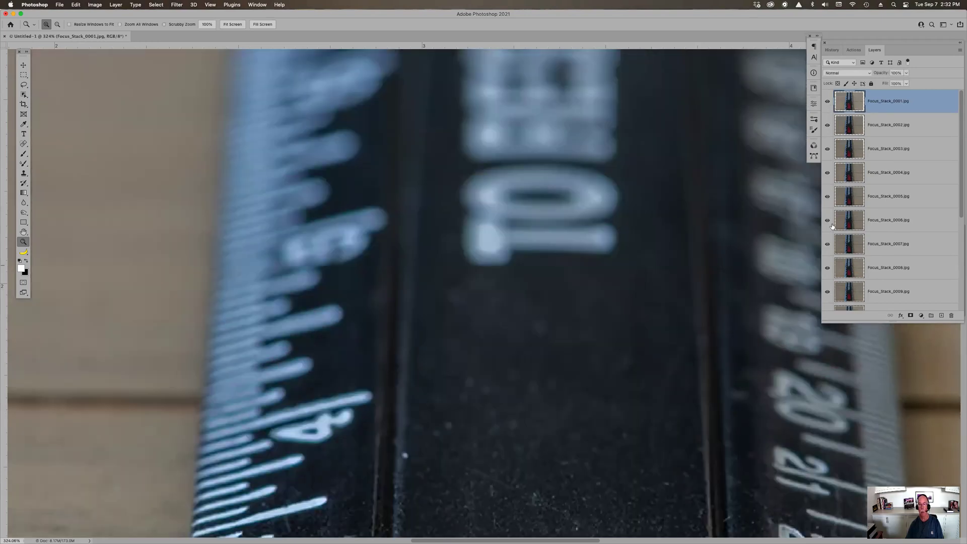
key(super+0)
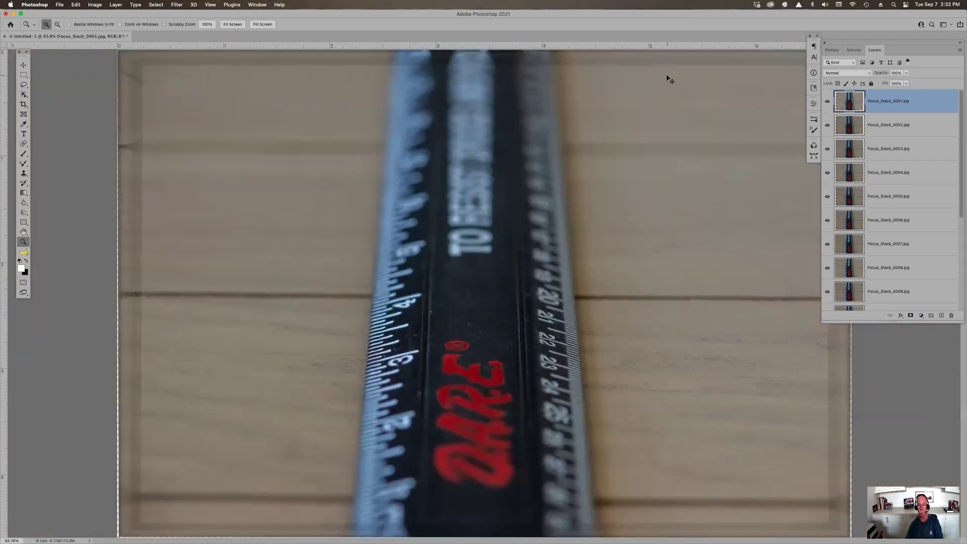